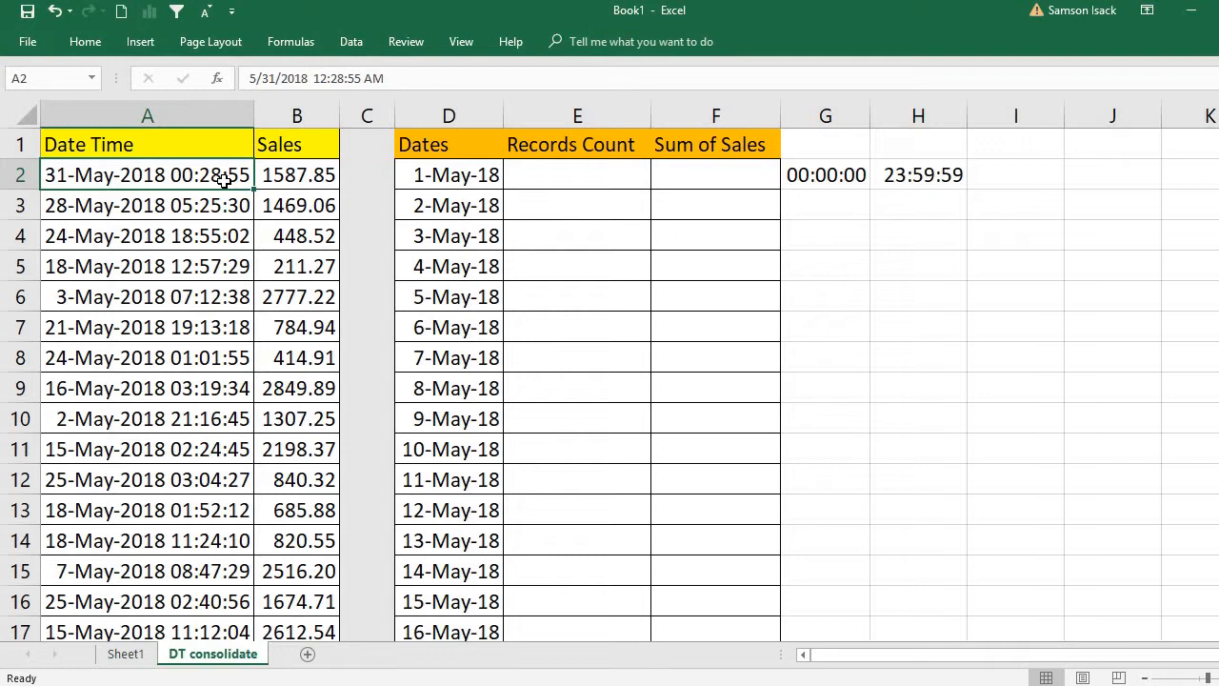
Examine the Date Time and Sales records from the first data row down to the last row of the list.
key(ctrl+Down)
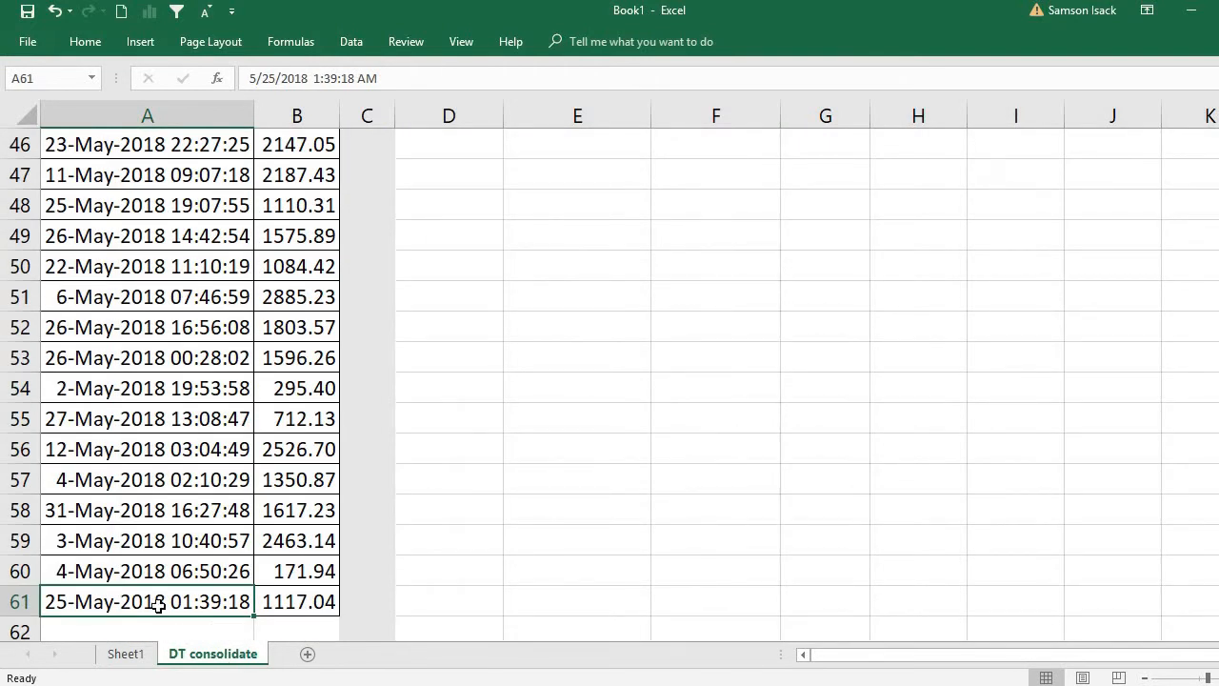
click(310, 598)
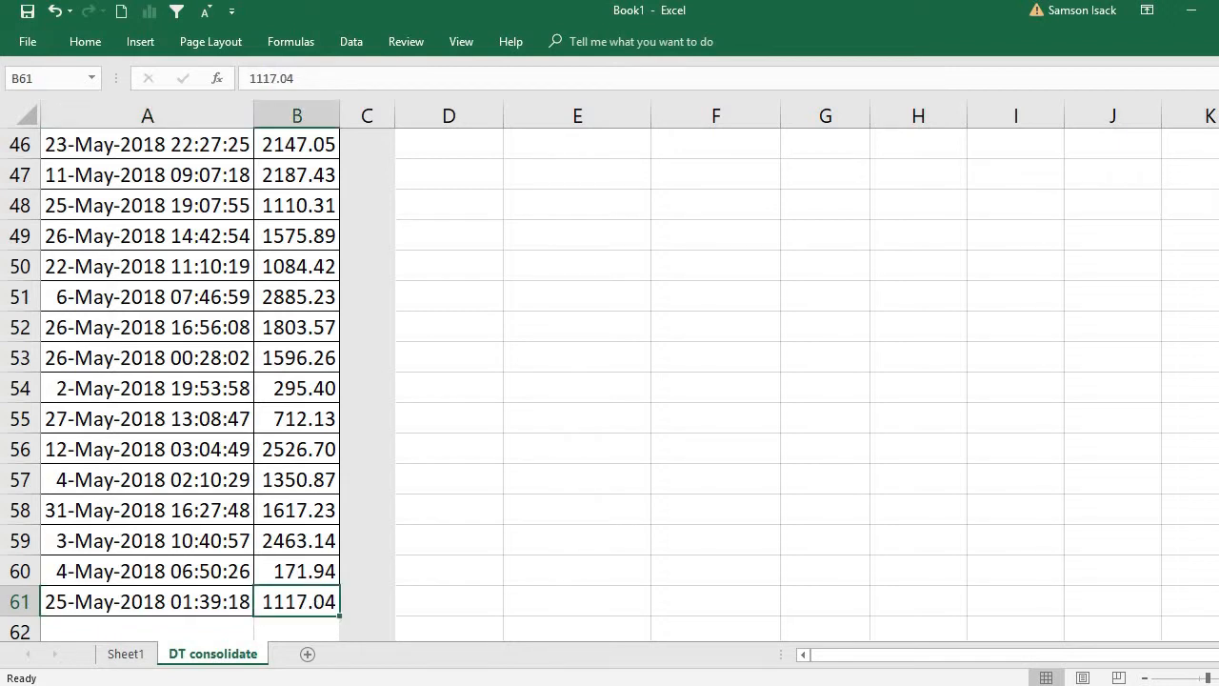
scroll(610, 381, up, 15)
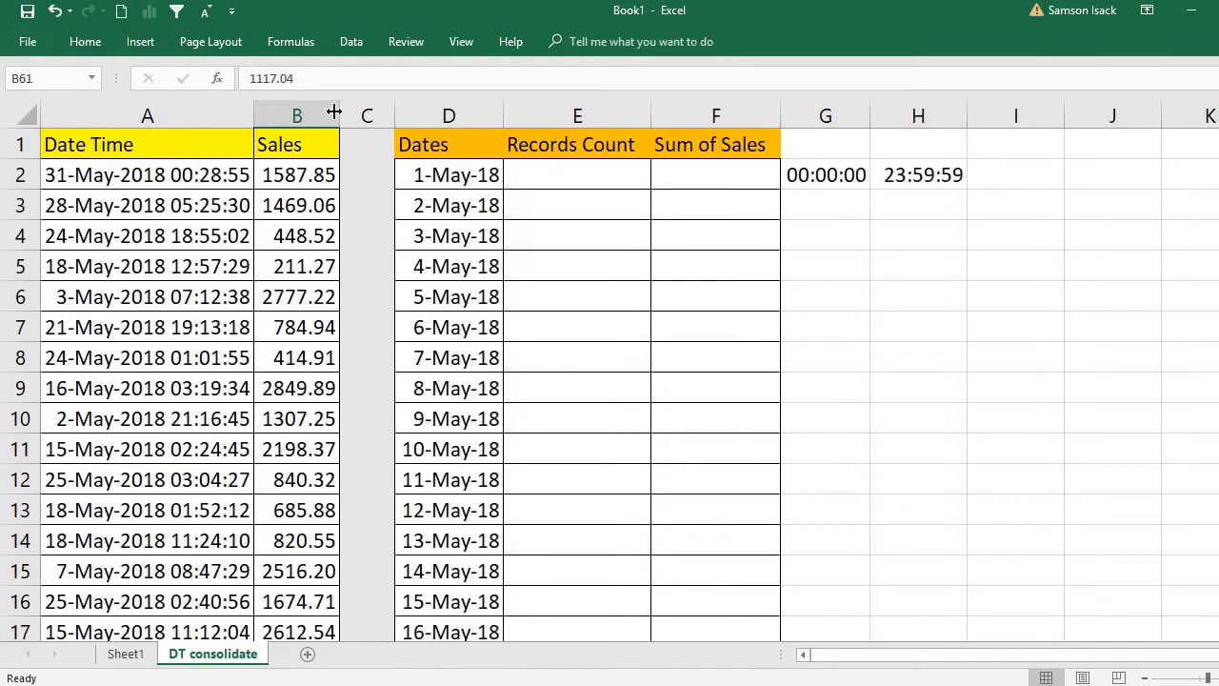
click(239, 177)
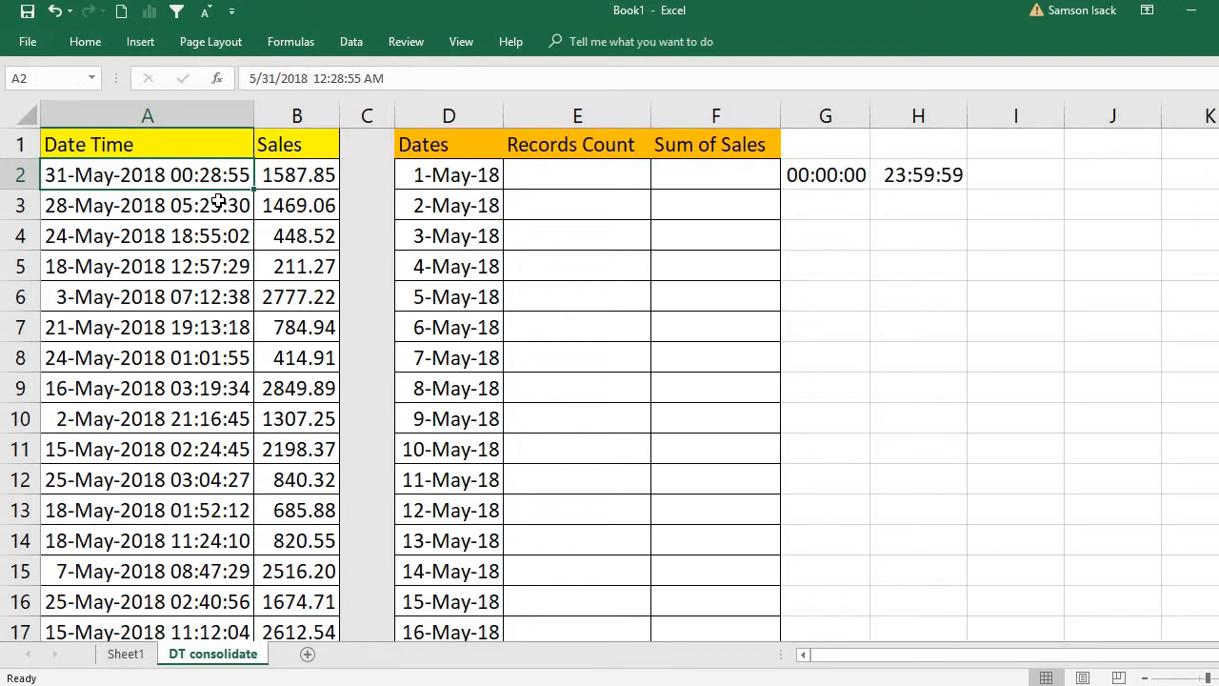
click(299, 184)
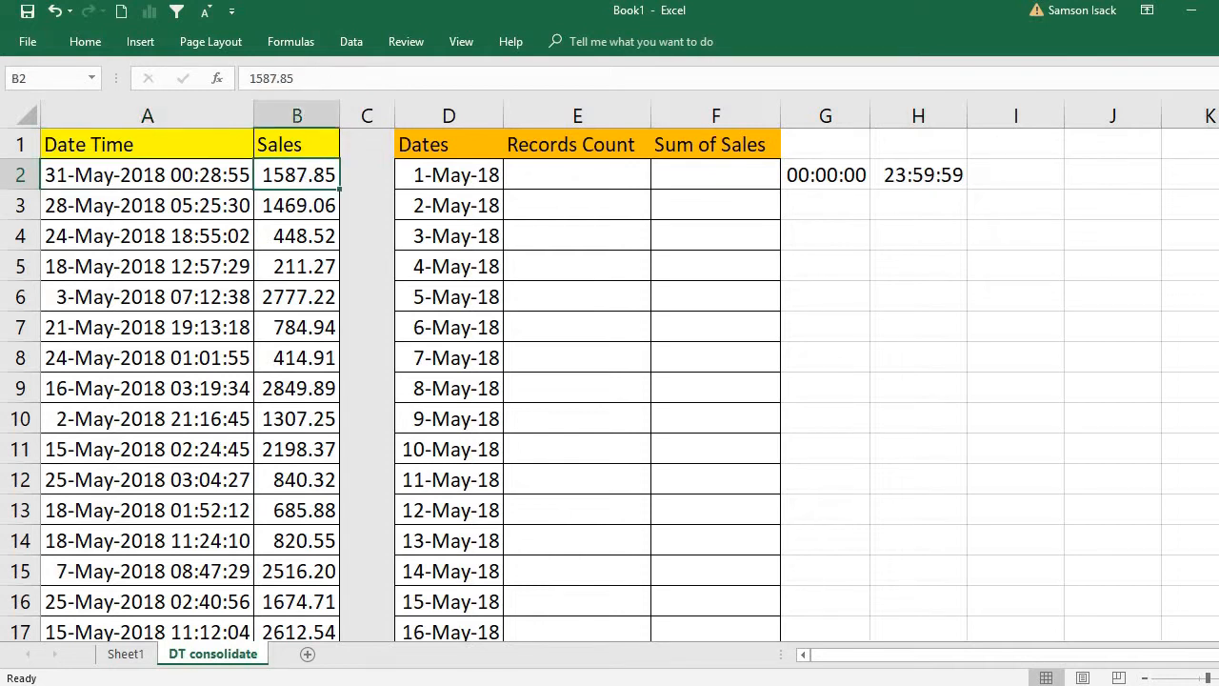
scroll(384, 453, down, 15)
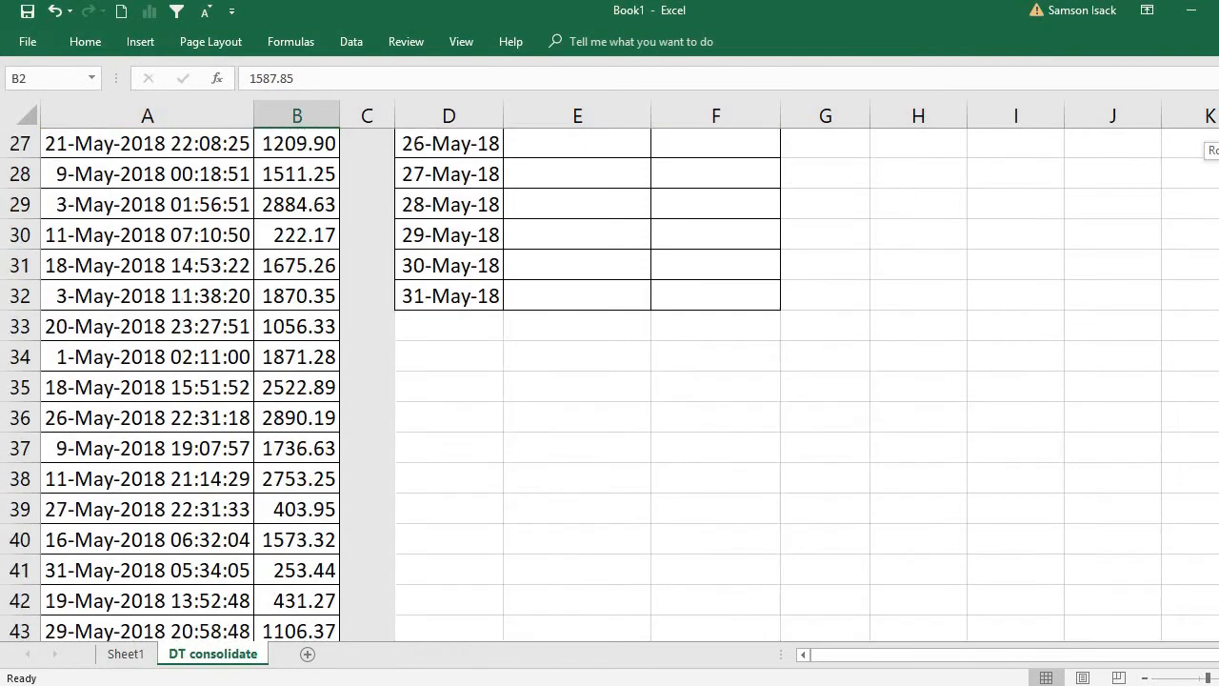
click(222, 477)
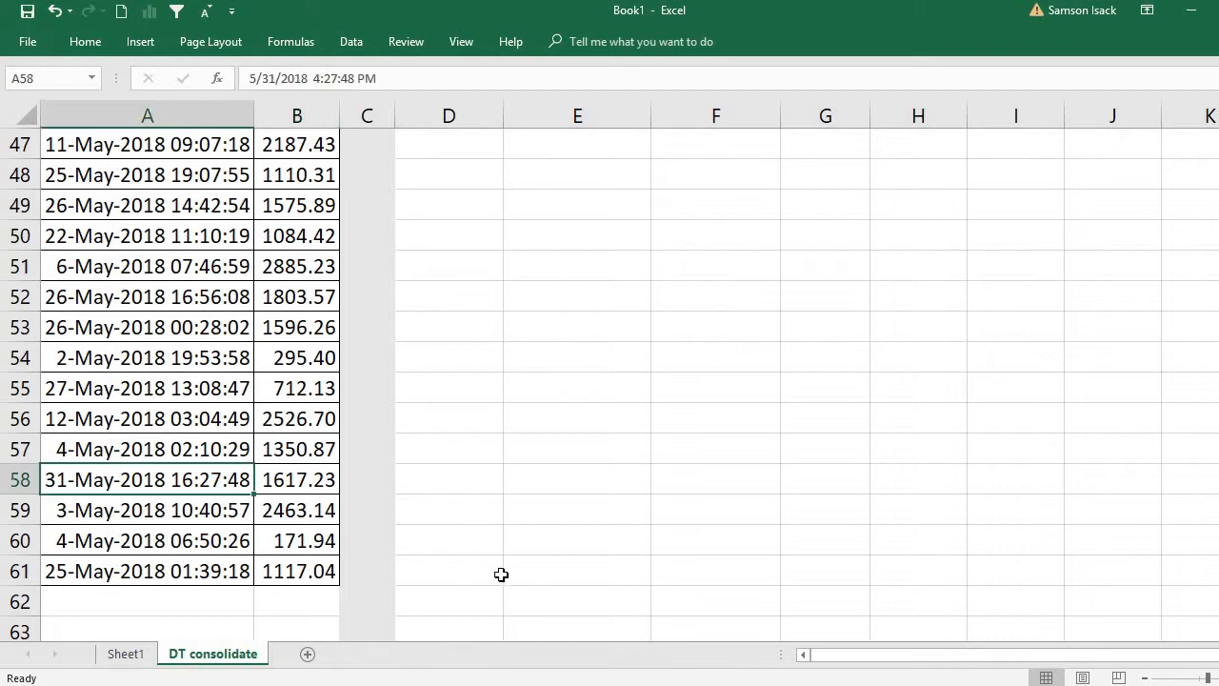
click(309, 484)
click(193, 479)
click(302, 483)
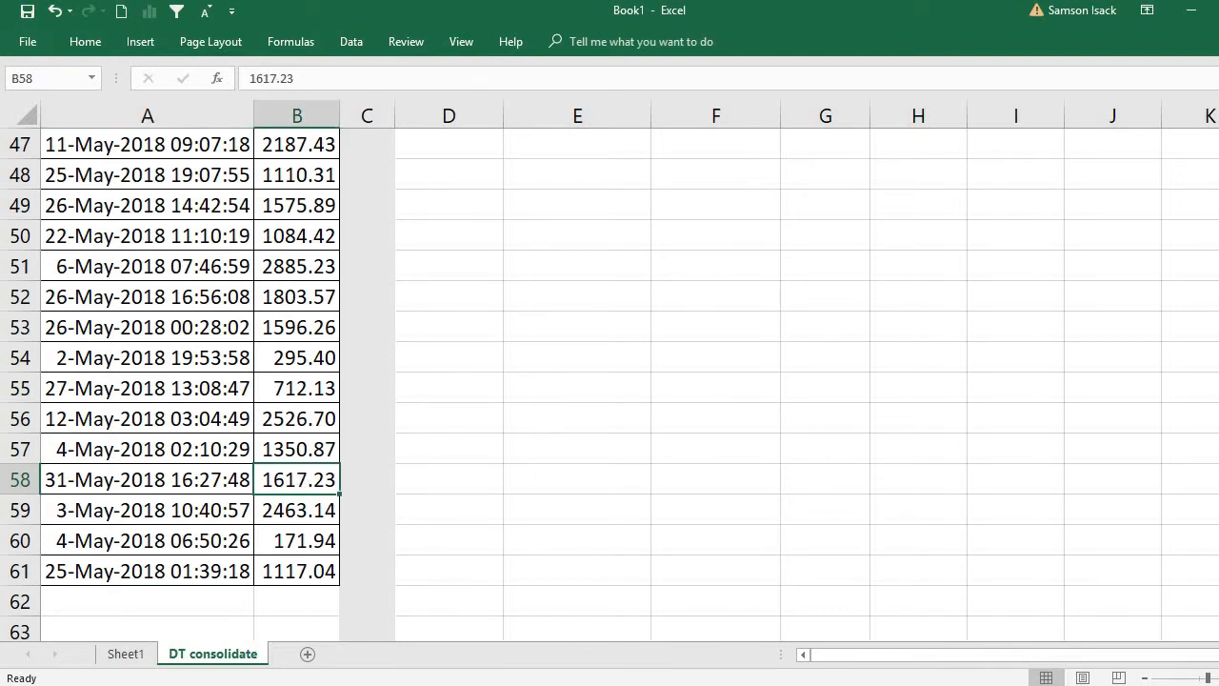
scroll(413, 217, up, 15)
click(157, 174)
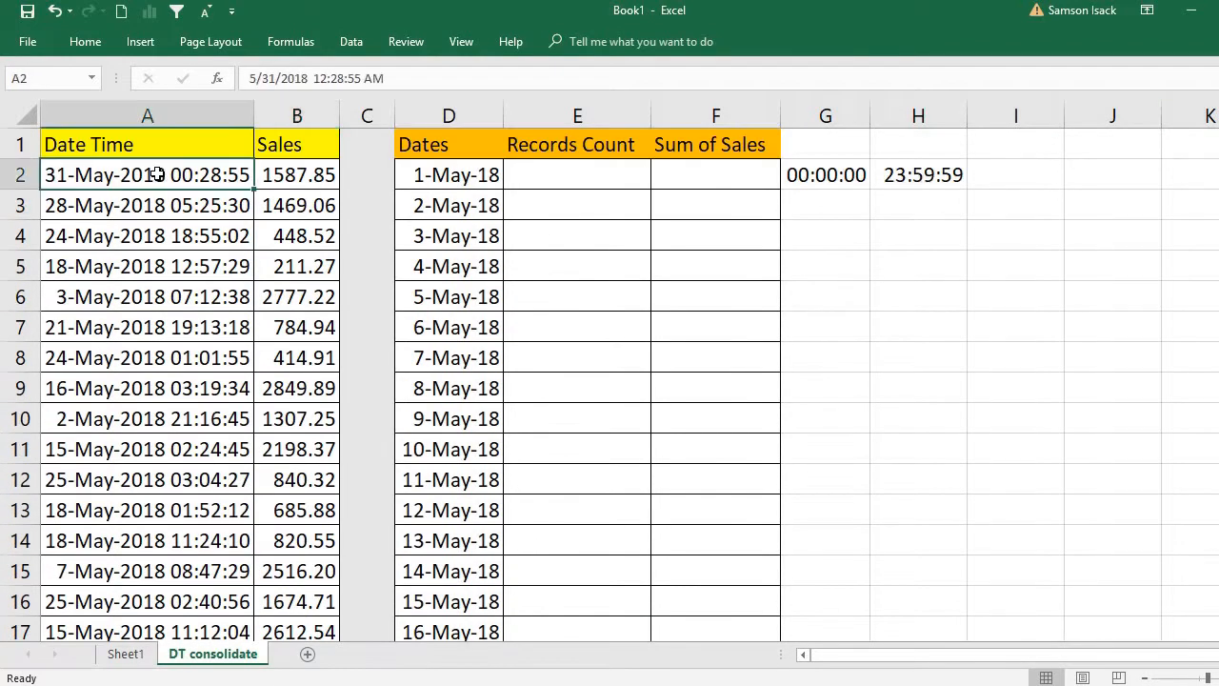
Review the summary table's Dates, Records Count and Sum of Sales columns and the helper times in G2 and H2.
click(483, 175)
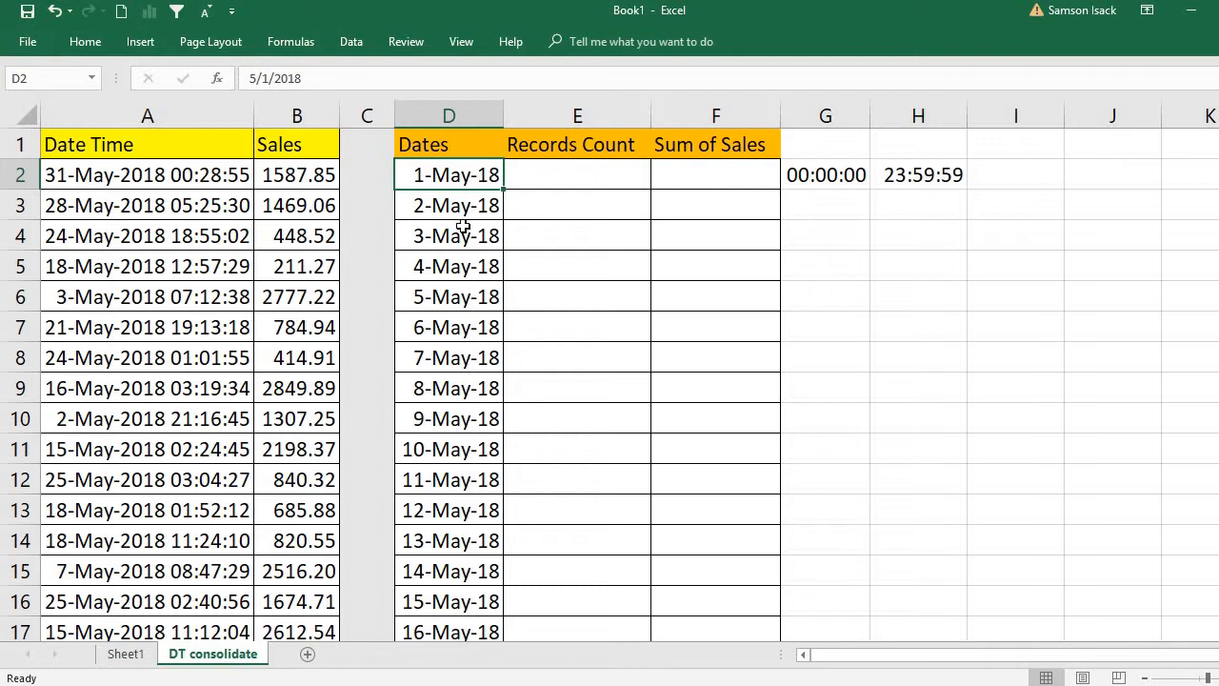
click(484, 202)
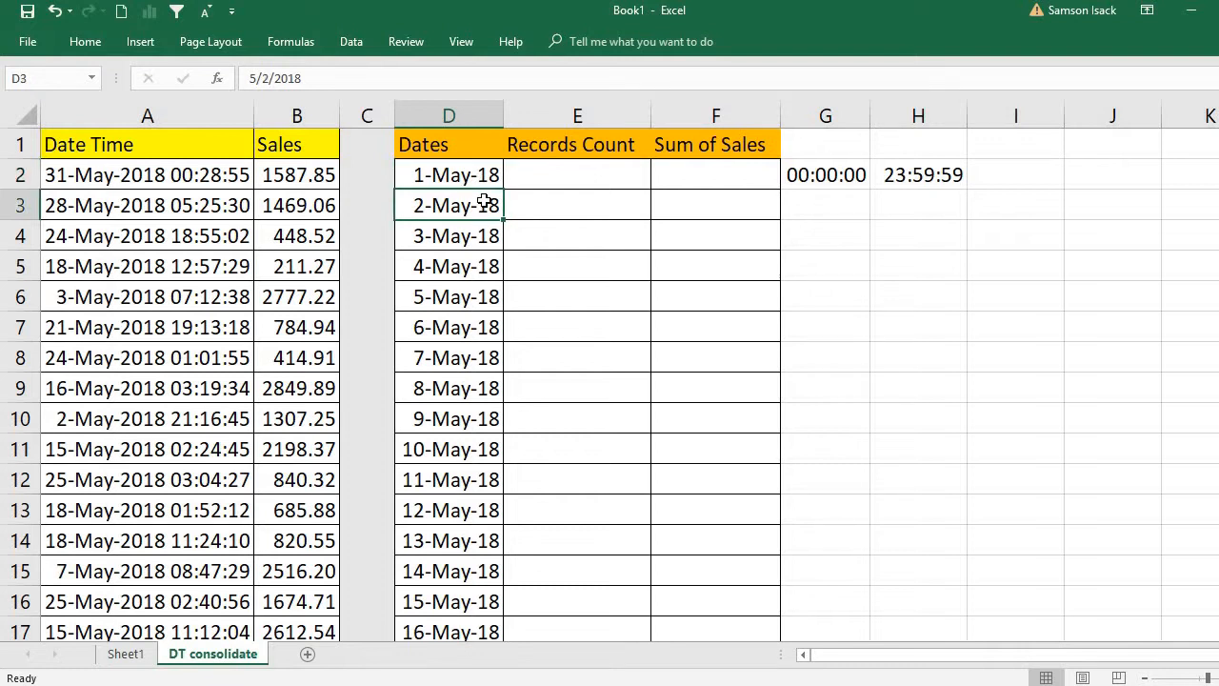
click(563, 180)
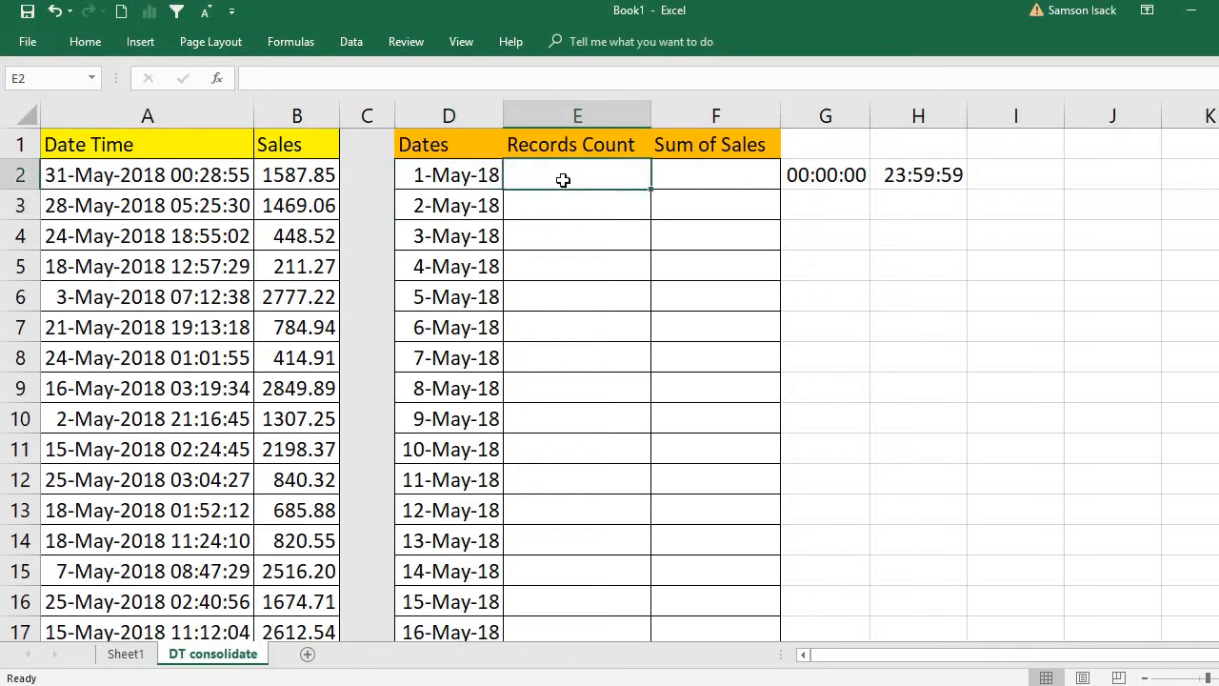
click(727, 183)
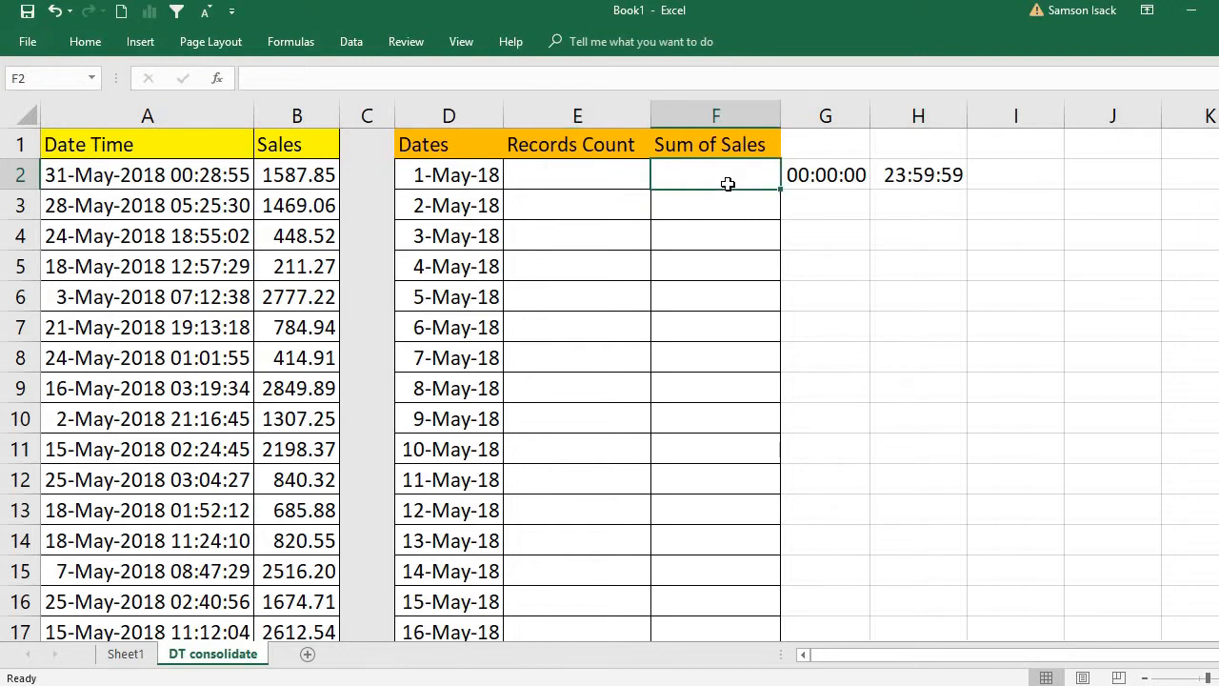
click(435, 176)
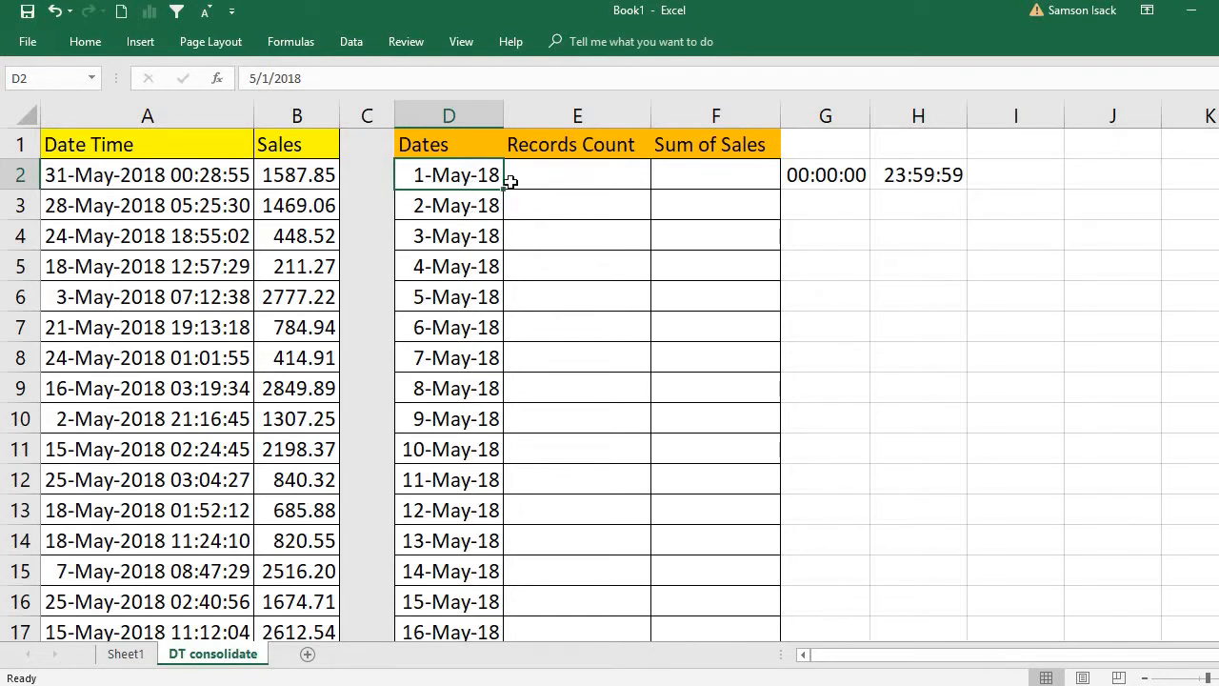
click(817, 175)
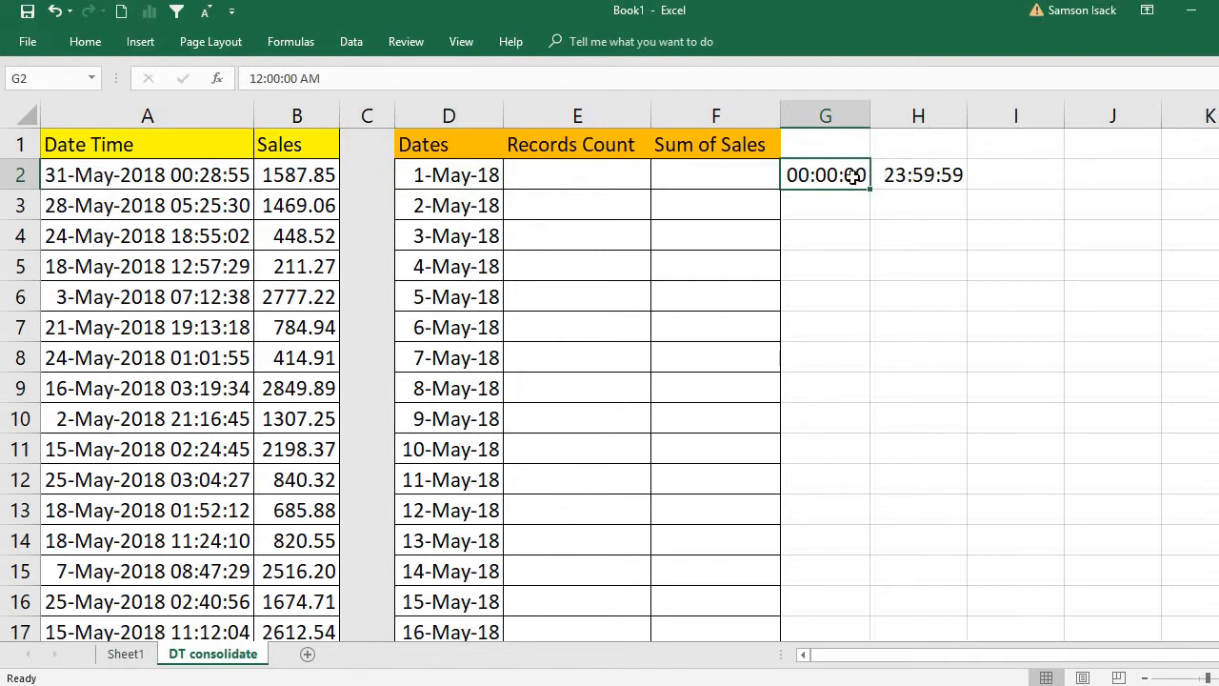
click(938, 181)
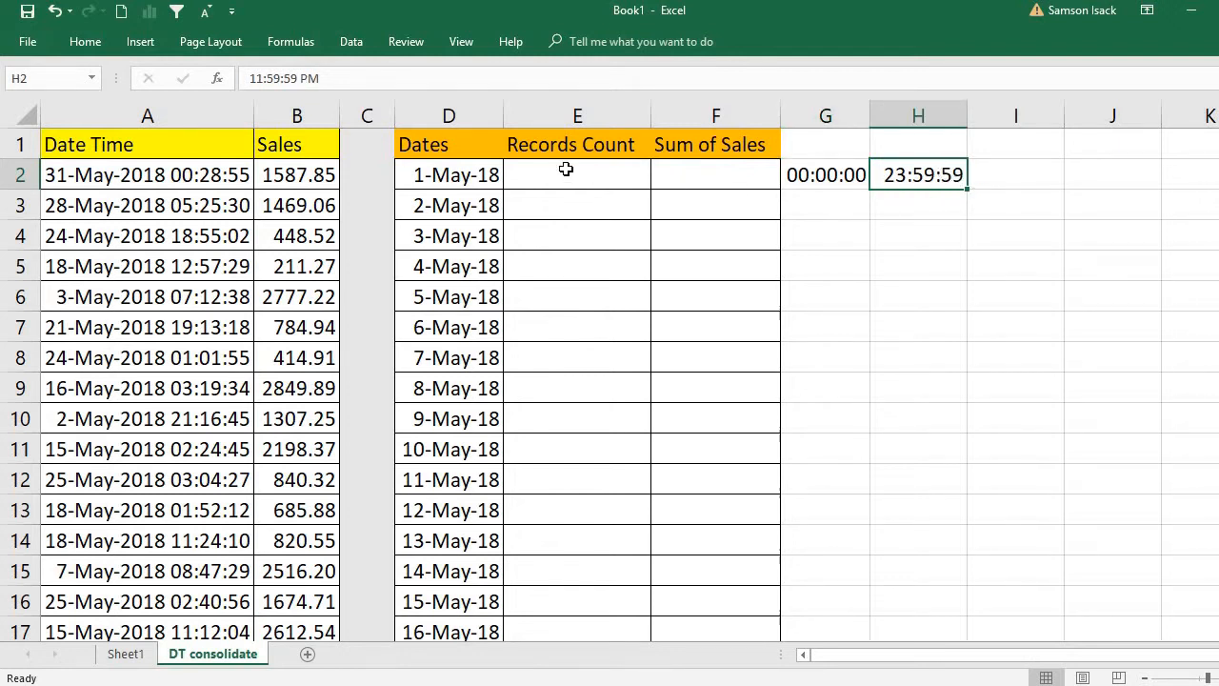
Compare the 1-May-18 date with the day's start and end times in G2 and H2 and with the Date Time column.
click(493, 171)
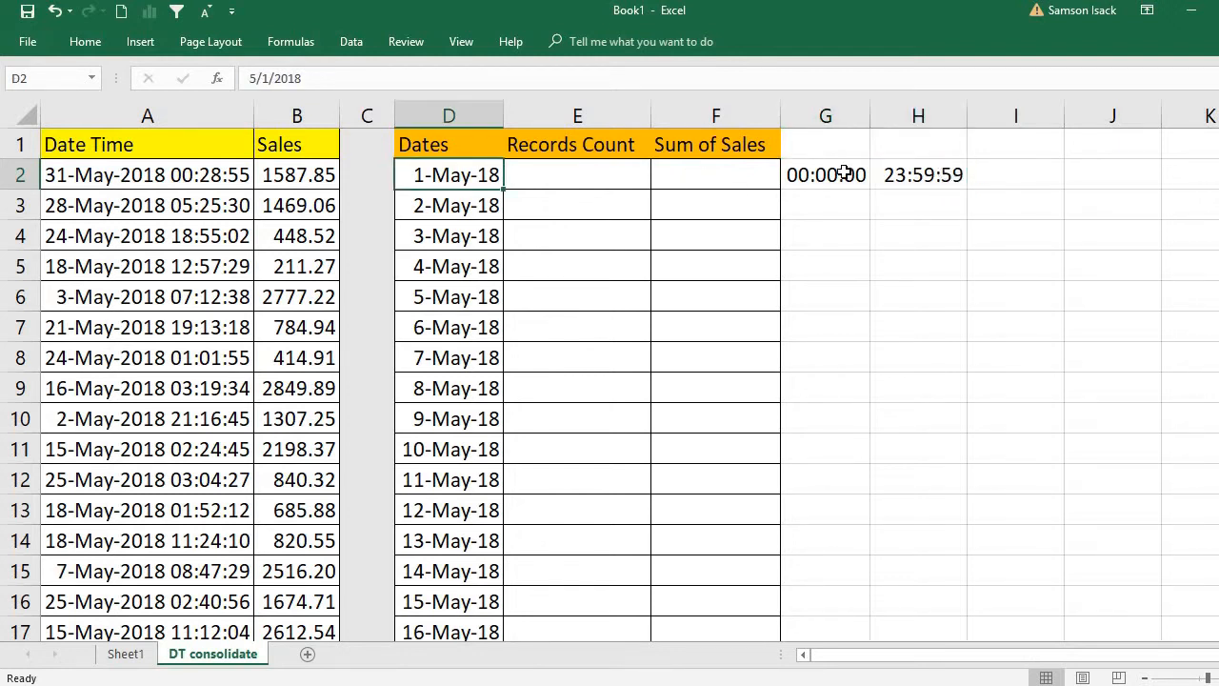
click(850, 173)
click(462, 174)
click(842, 176)
click(479, 172)
click(938, 175)
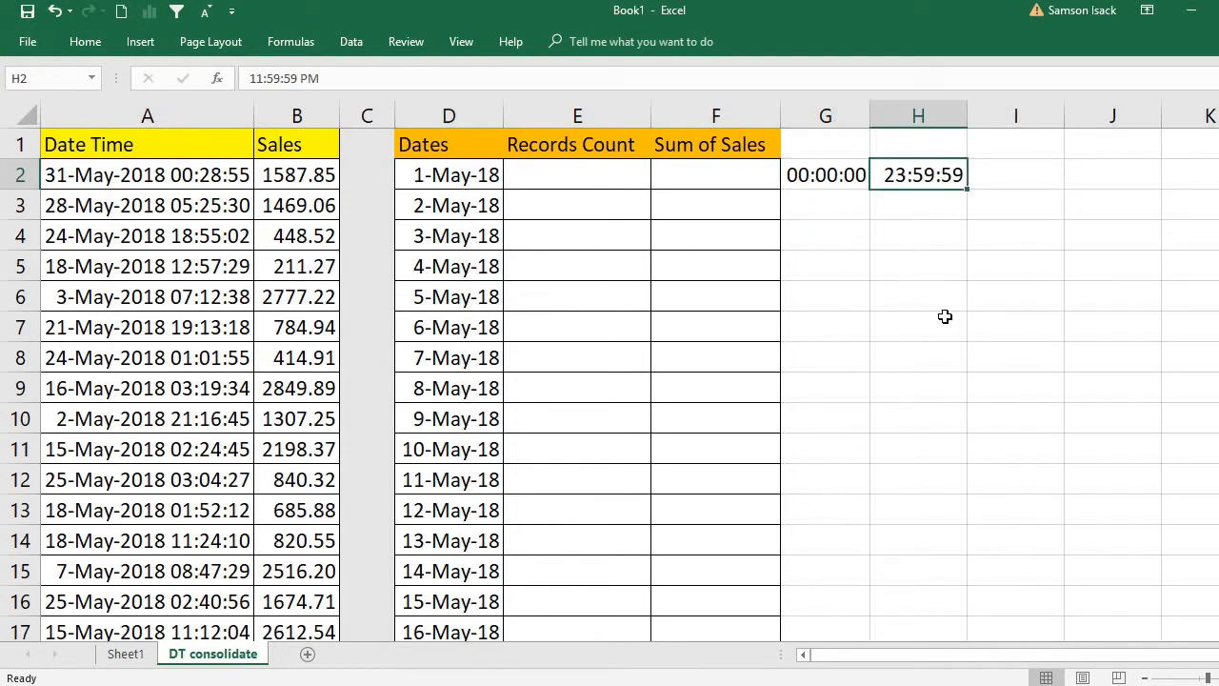
click(453, 176)
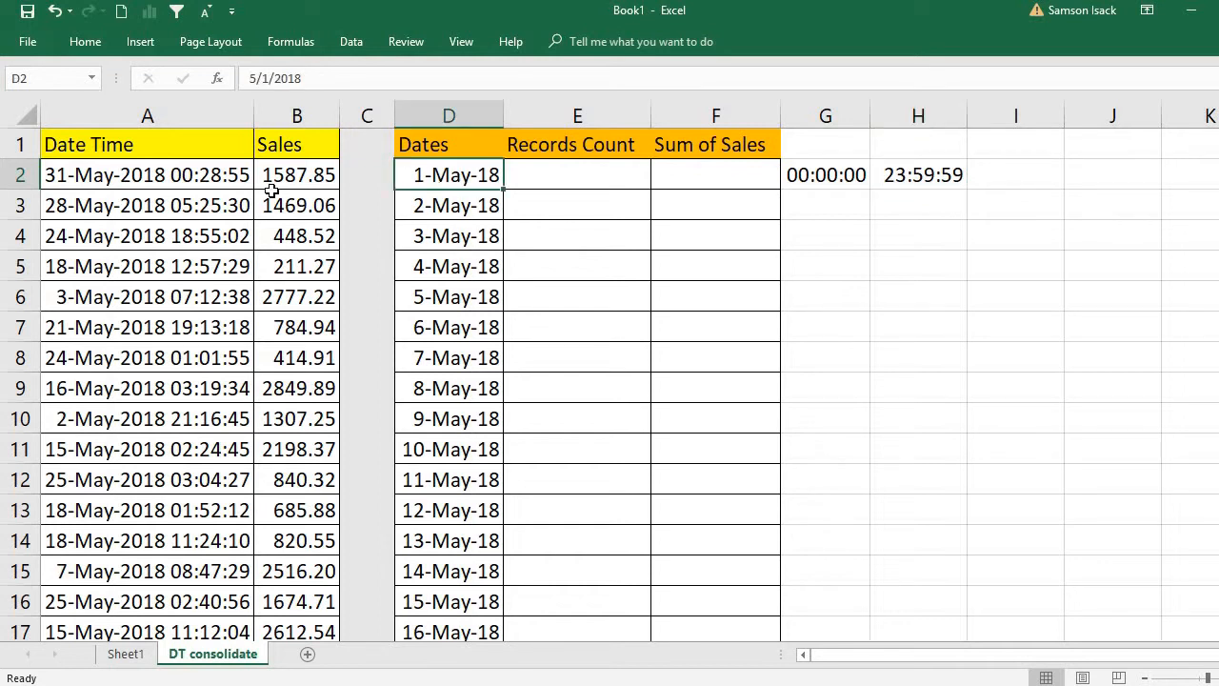
drag(189, 174, 143, 572)
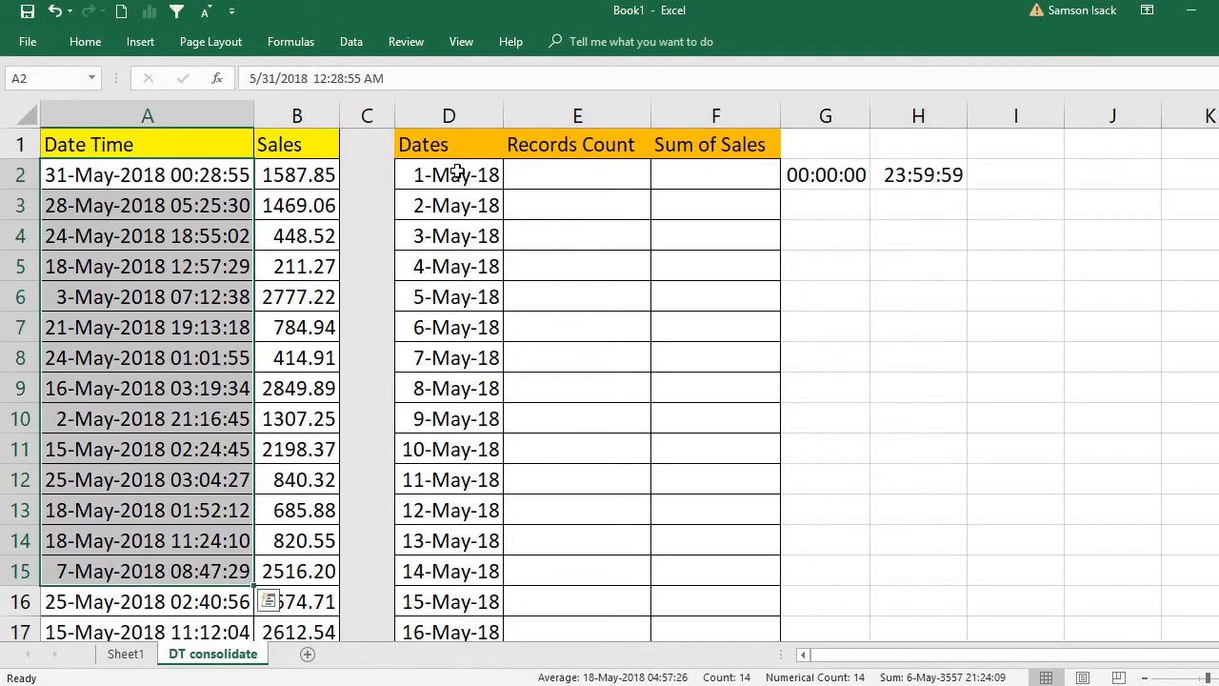
click(455, 171)
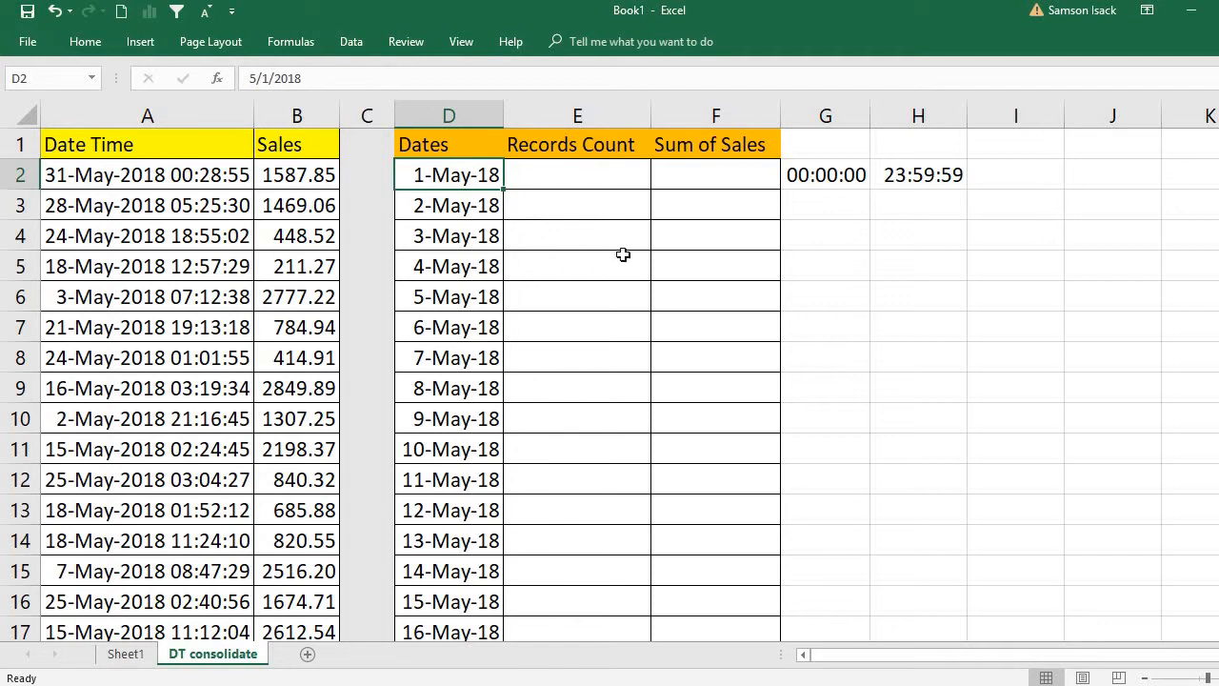
Check the custom number formats of the start time in G2 and the end time in H2.
click(824, 176)
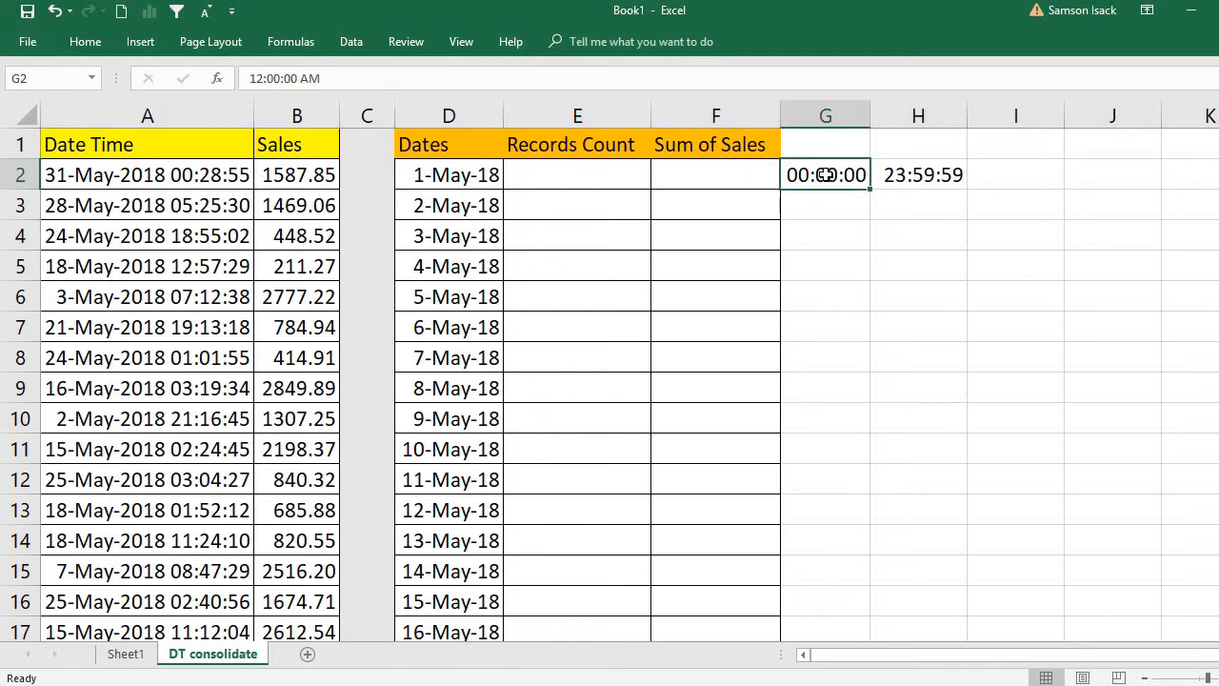
right_click(825, 175)
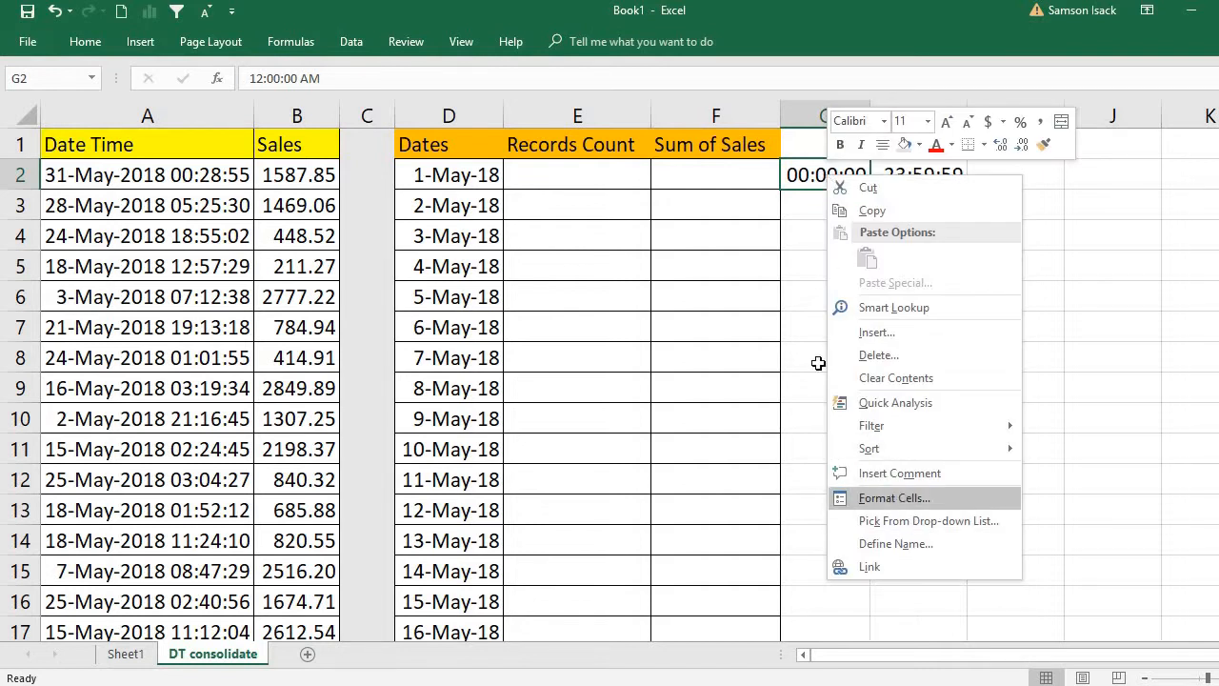
click(898, 498)
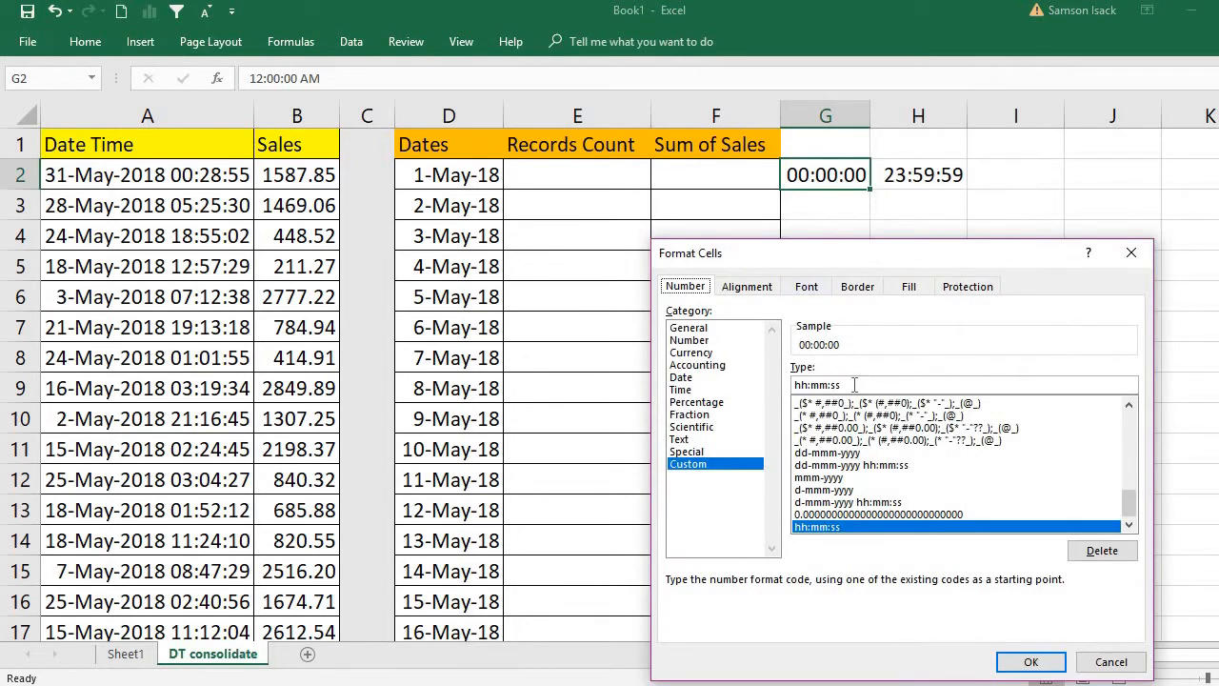
drag(855, 383, 773, 383)
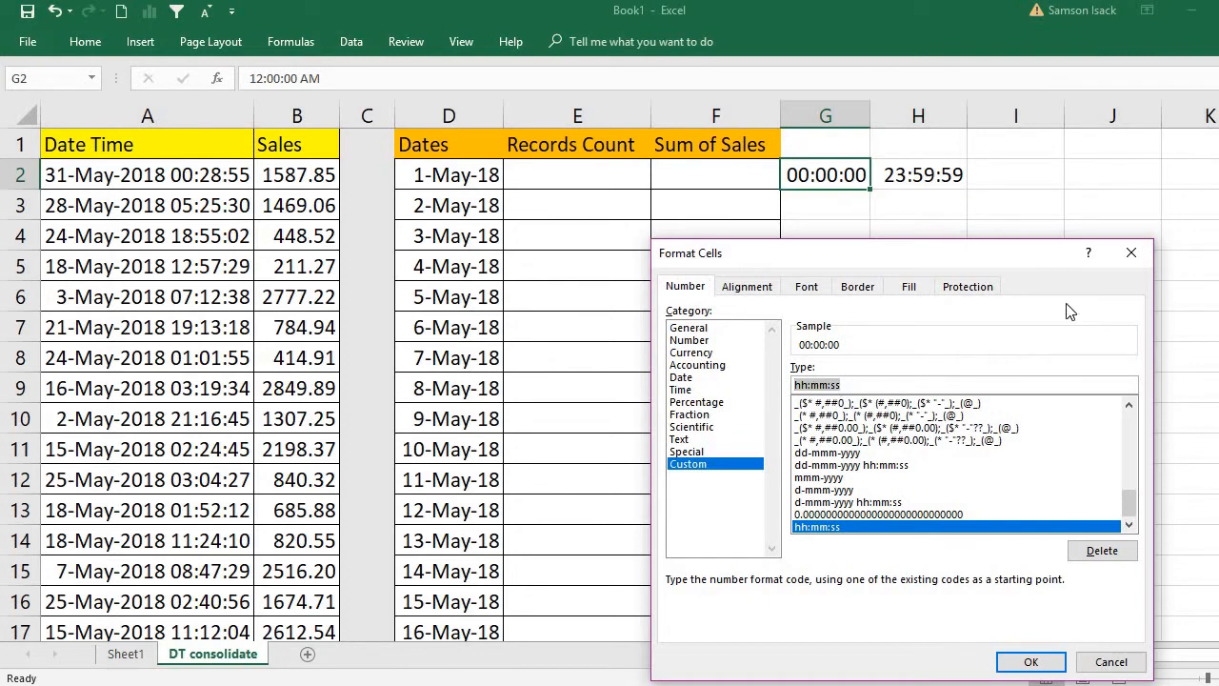
click(1130, 254)
click(939, 177)
right_click(941, 178)
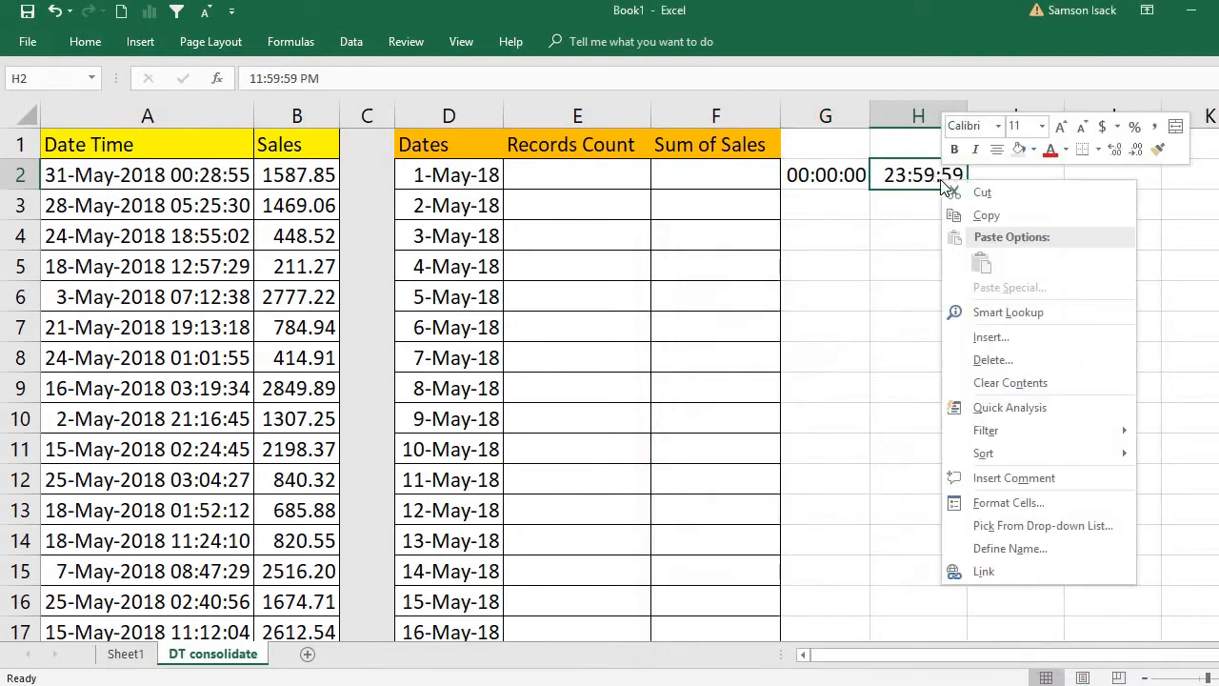
click(1034, 502)
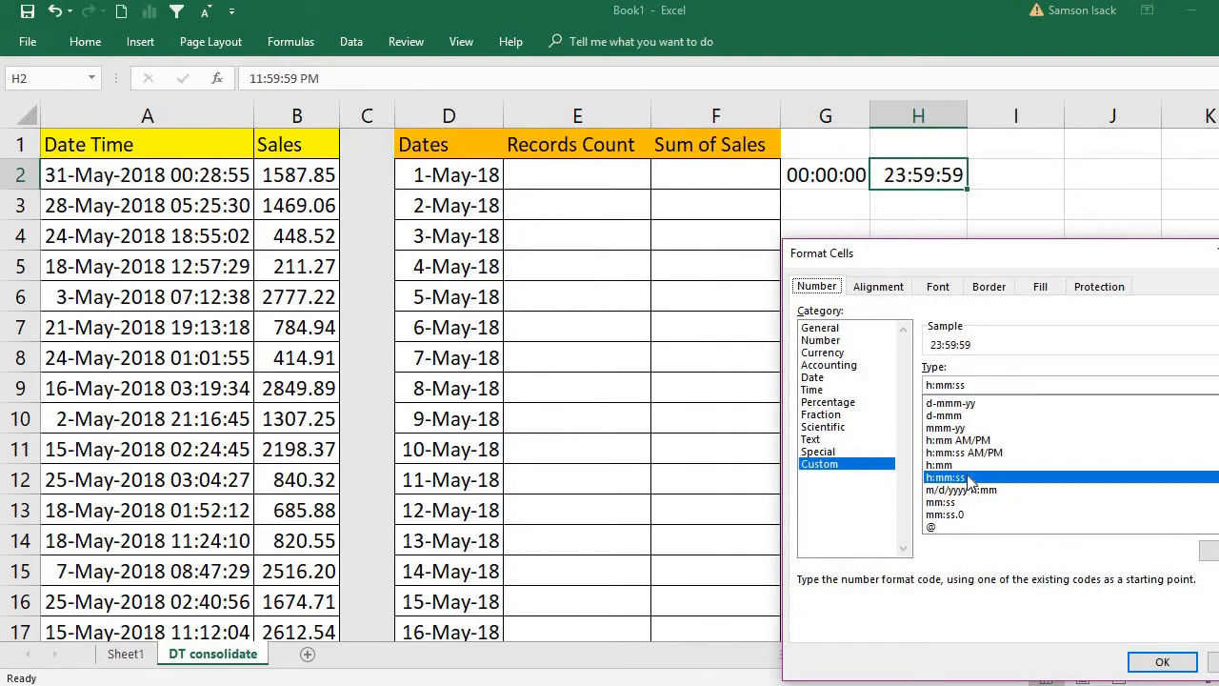
drag(1074, 251, 826, 263)
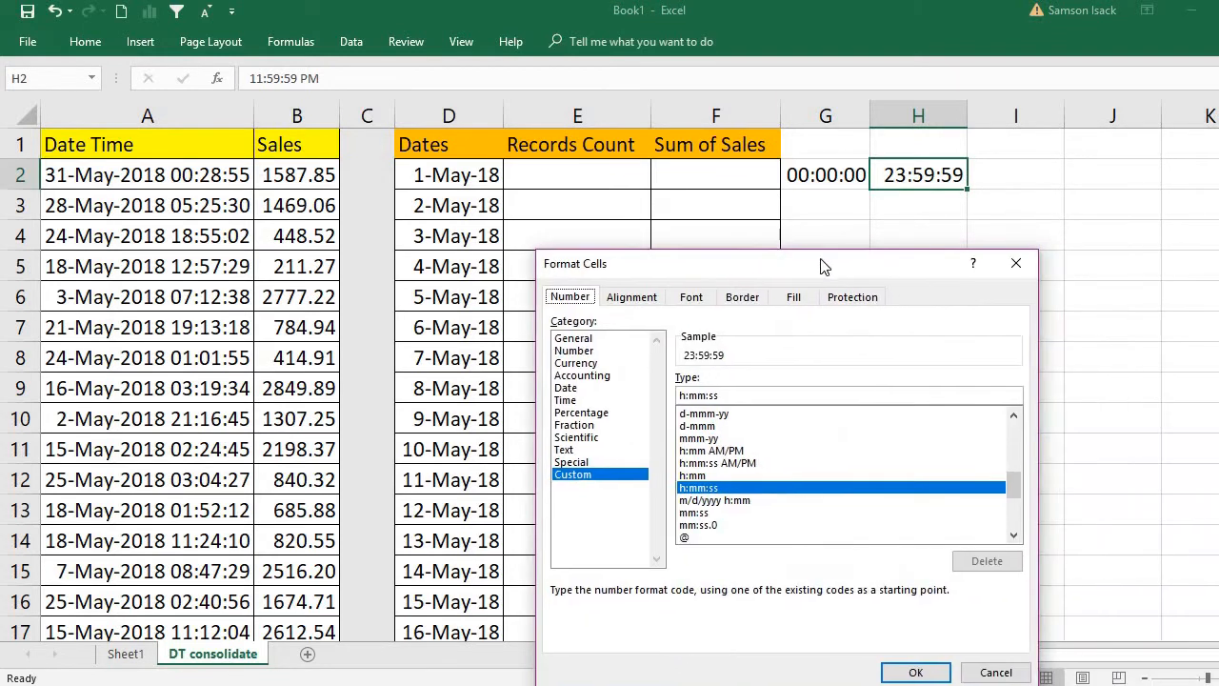
click(914, 671)
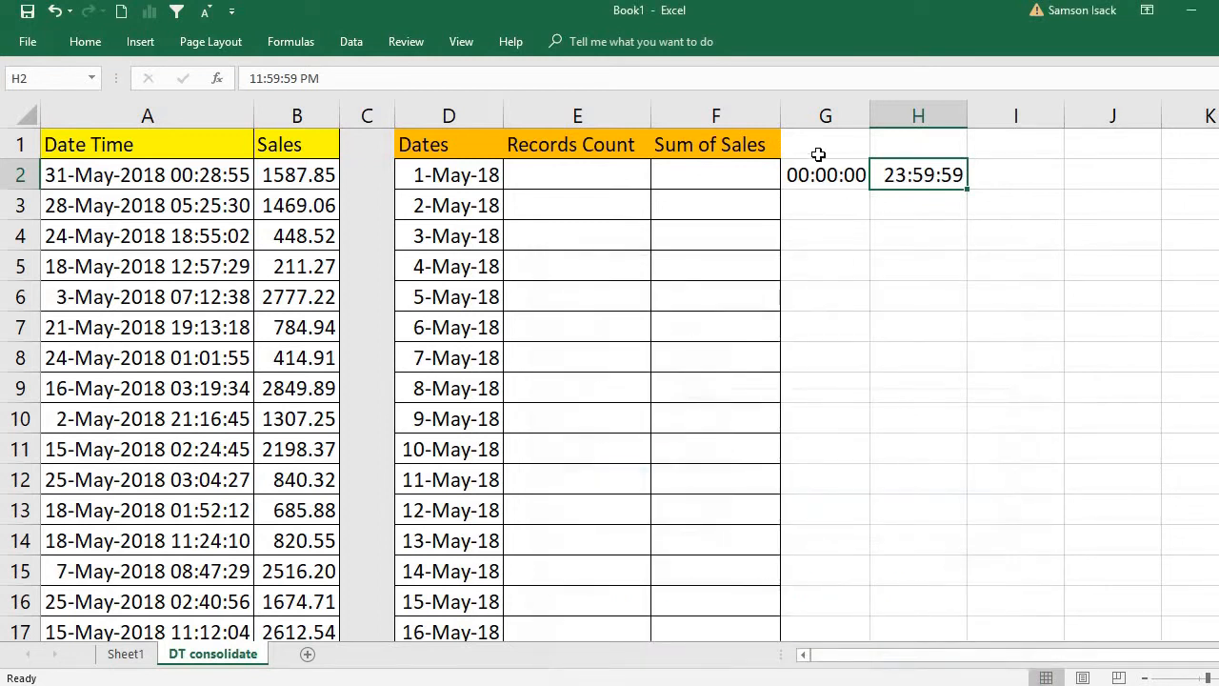
Format the start time in G2 as a Number with 14 decimal places.
click(822, 175)
shift+click(911, 177)
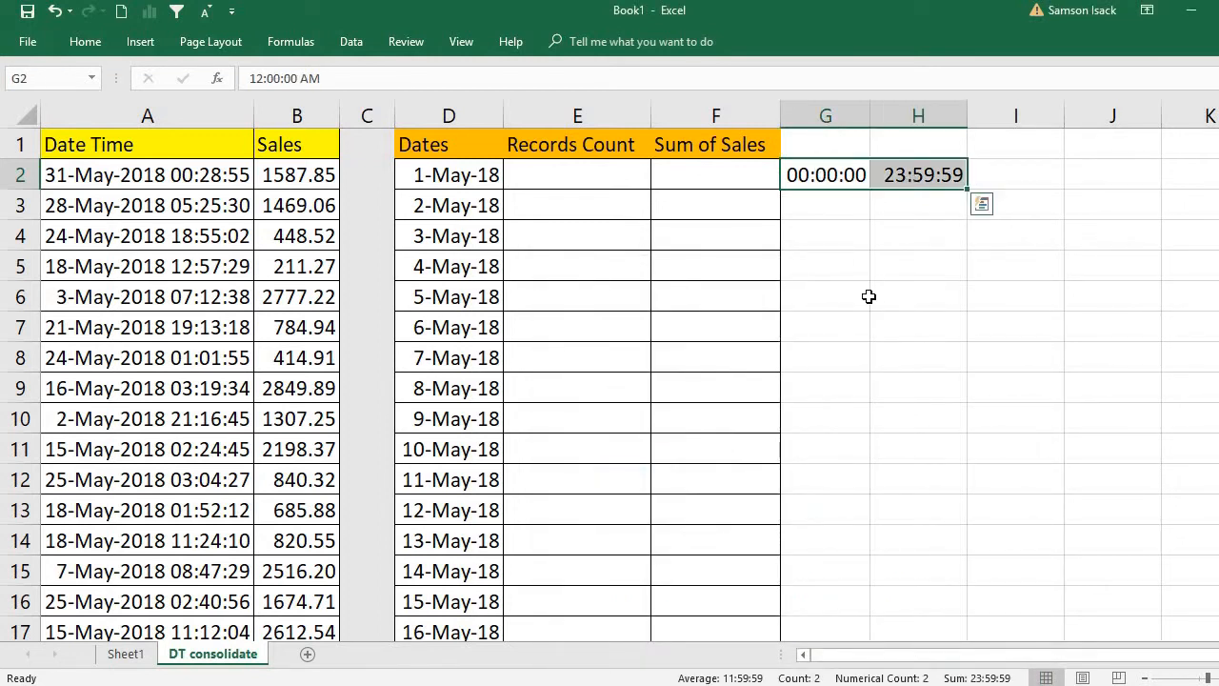
click(843, 175)
right_click(843, 175)
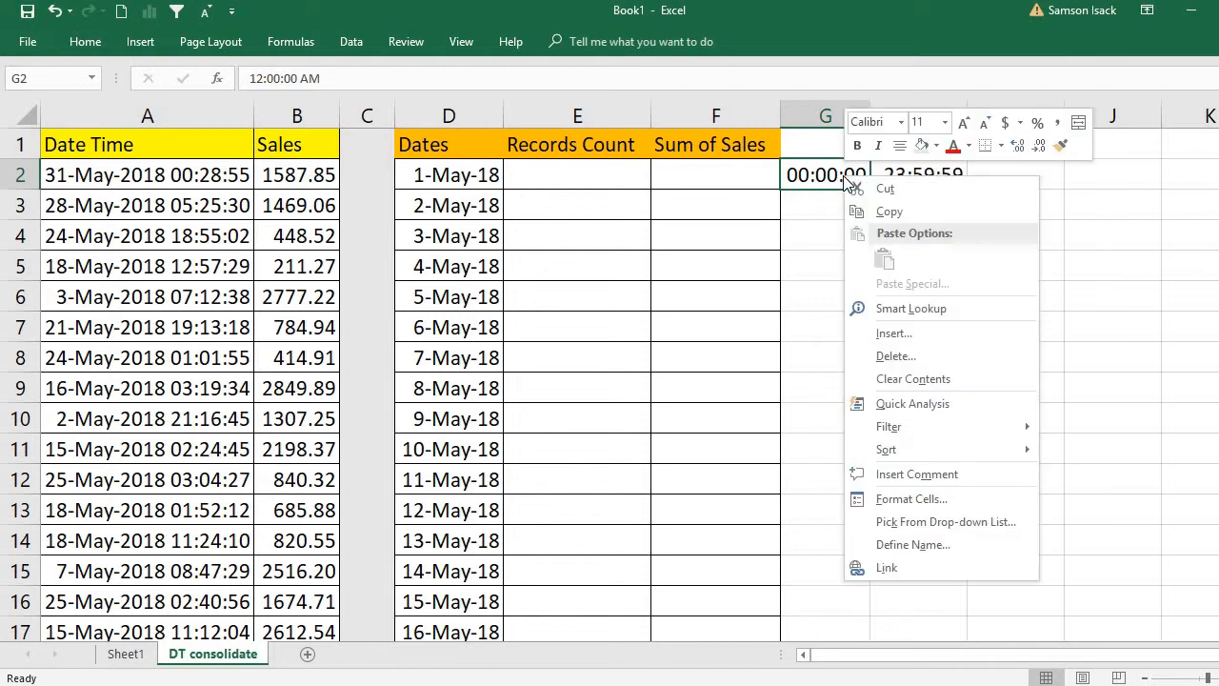
click(899, 500)
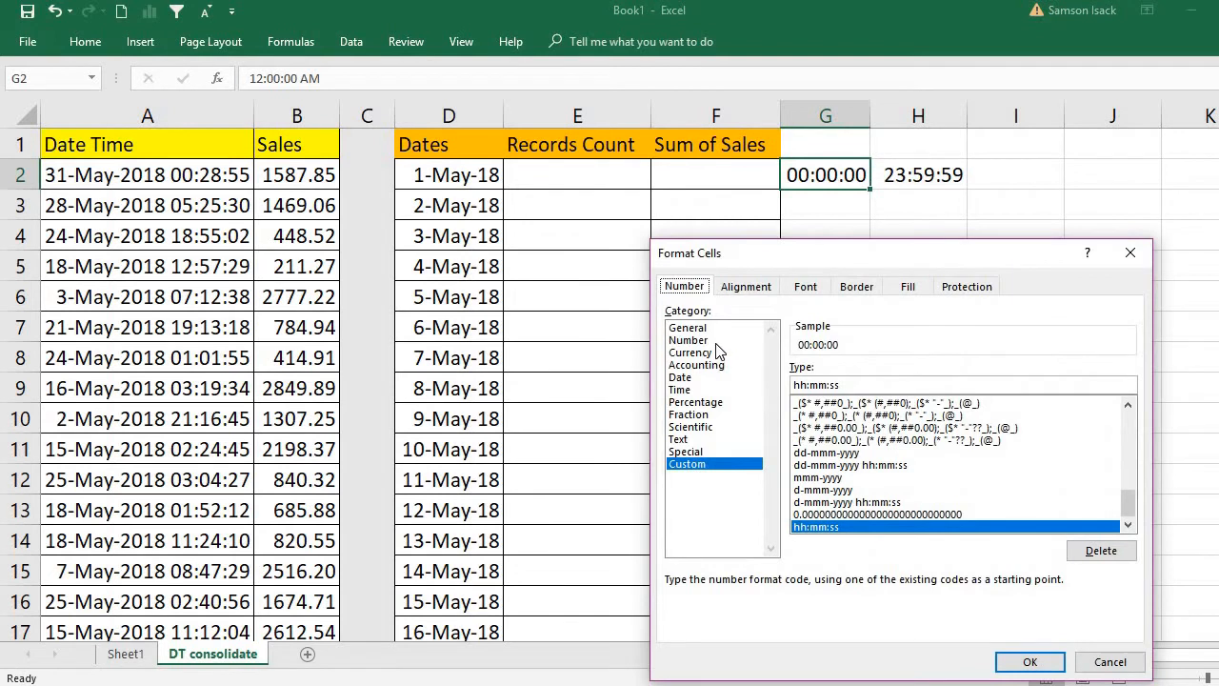
click(719, 343)
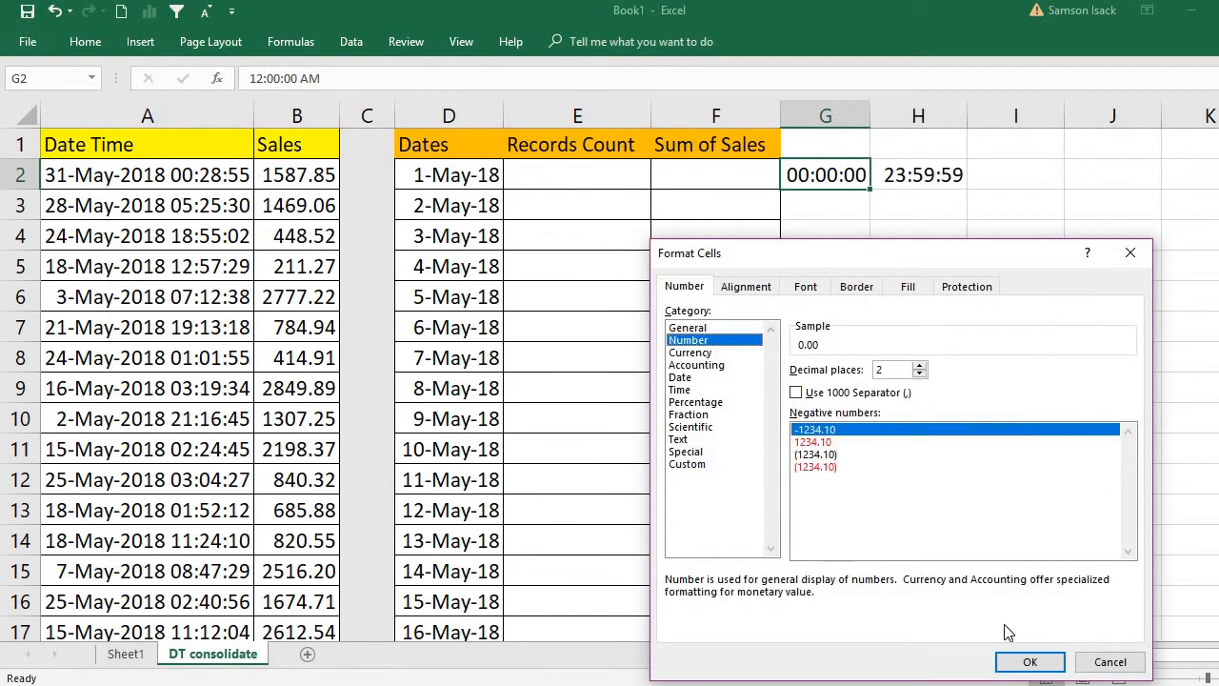
click(919, 367)
click(919, 367)
click(919, 367)
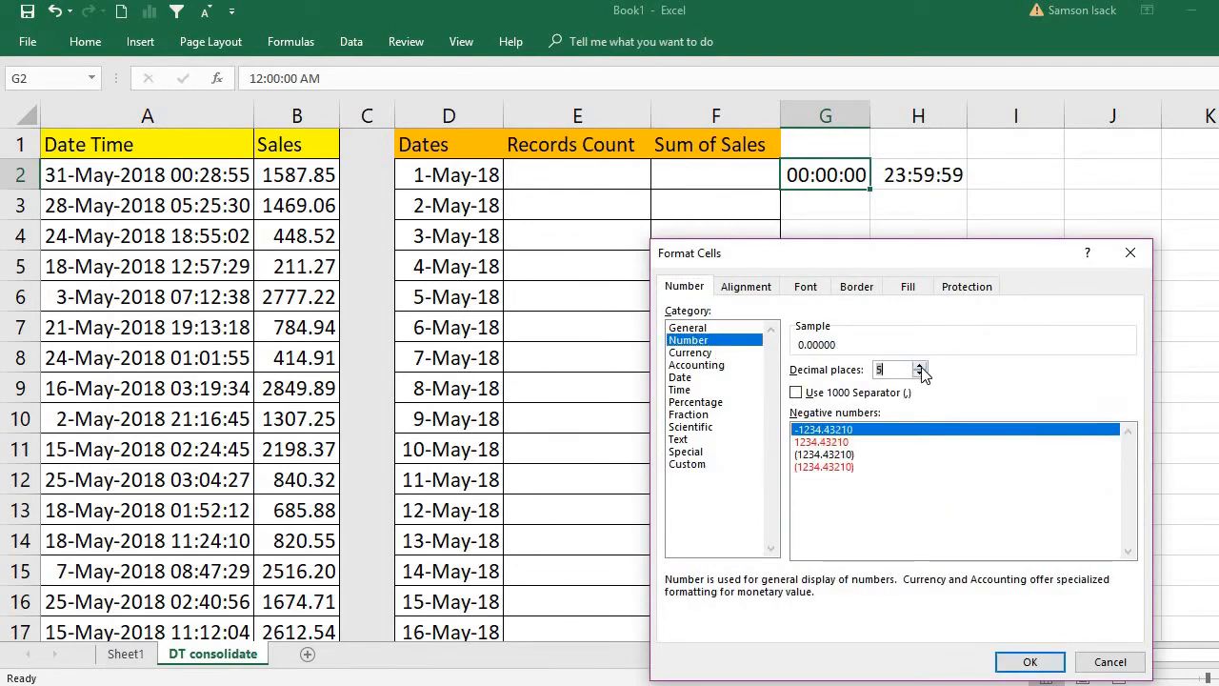
click(919, 366)
click(919, 367)
click(919, 366)
click(919, 366)
click(919, 367)
click(920, 368)
click(920, 368)
click(920, 368)
click(920, 367)
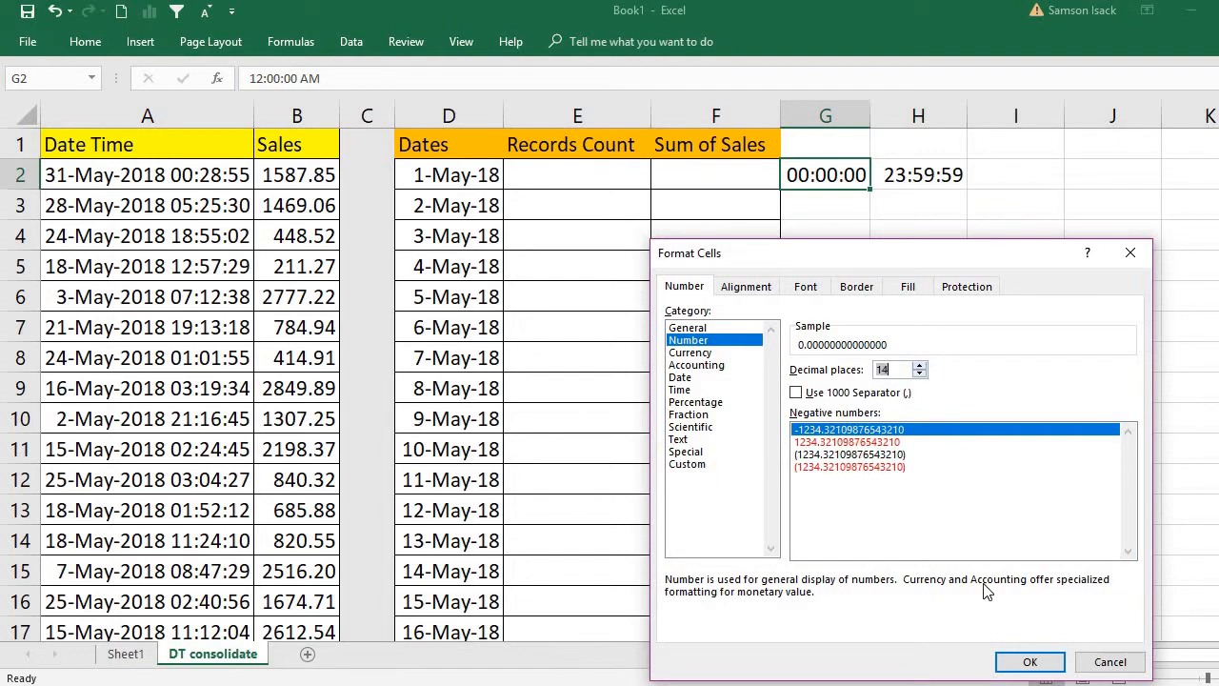
click(1030, 662)
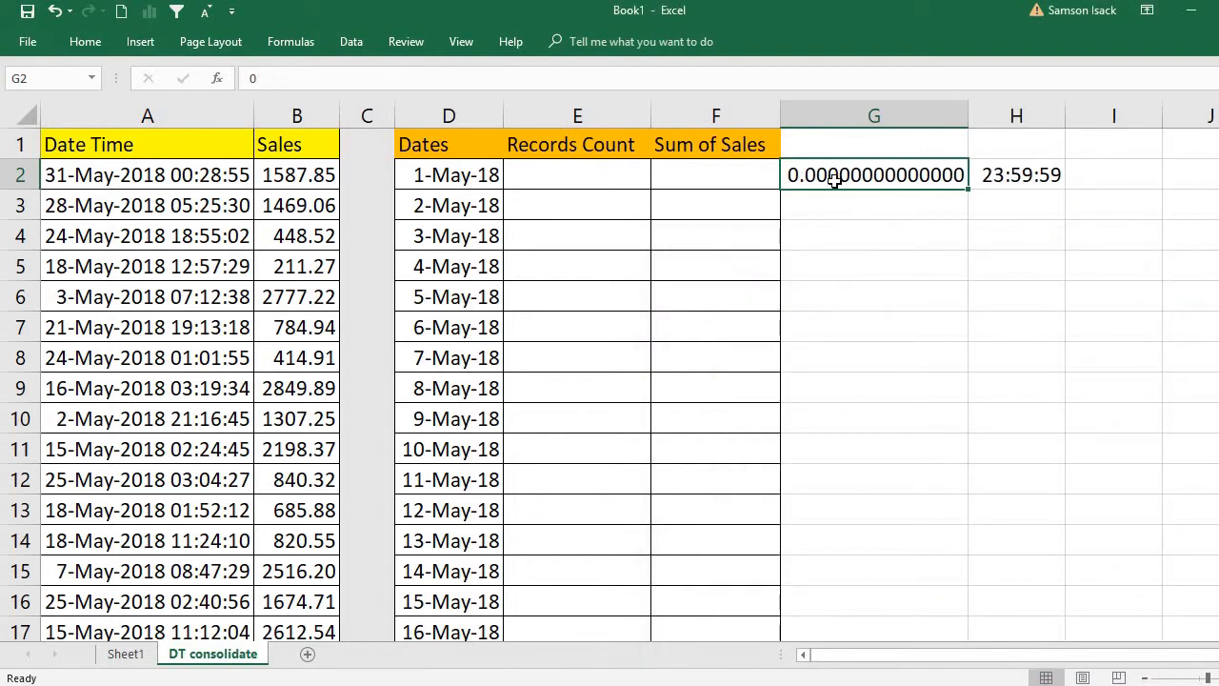
Format the end time in H2 as a Number with 17 decimal places.
click(1020, 177)
right_click(1019, 182)
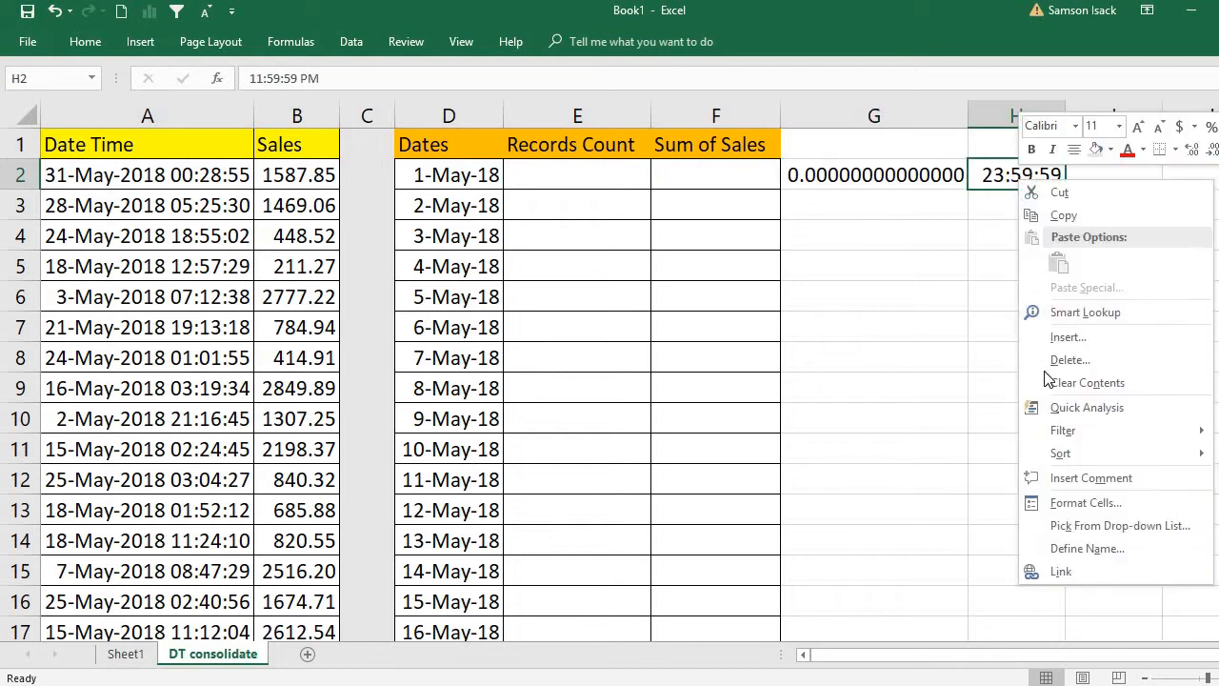
click(1073, 503)
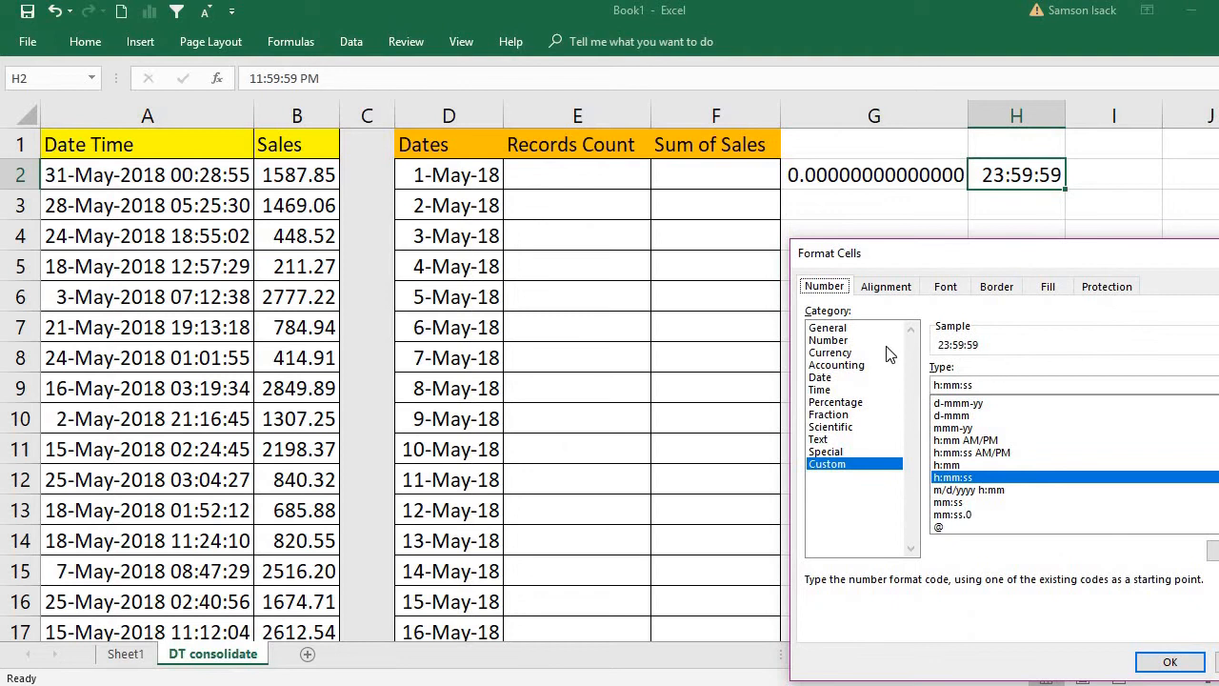
click(845, 343)
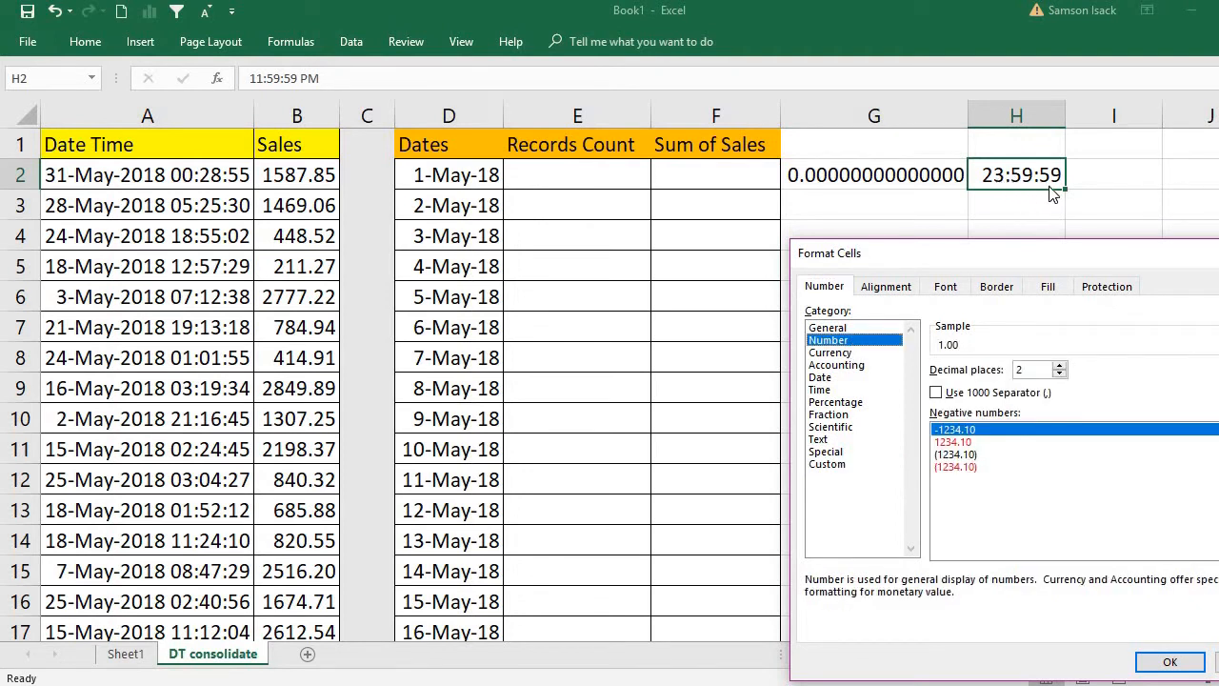
click(1061, 368)
click(1061, 366)
click(1061, 366)
click(1061, 366)
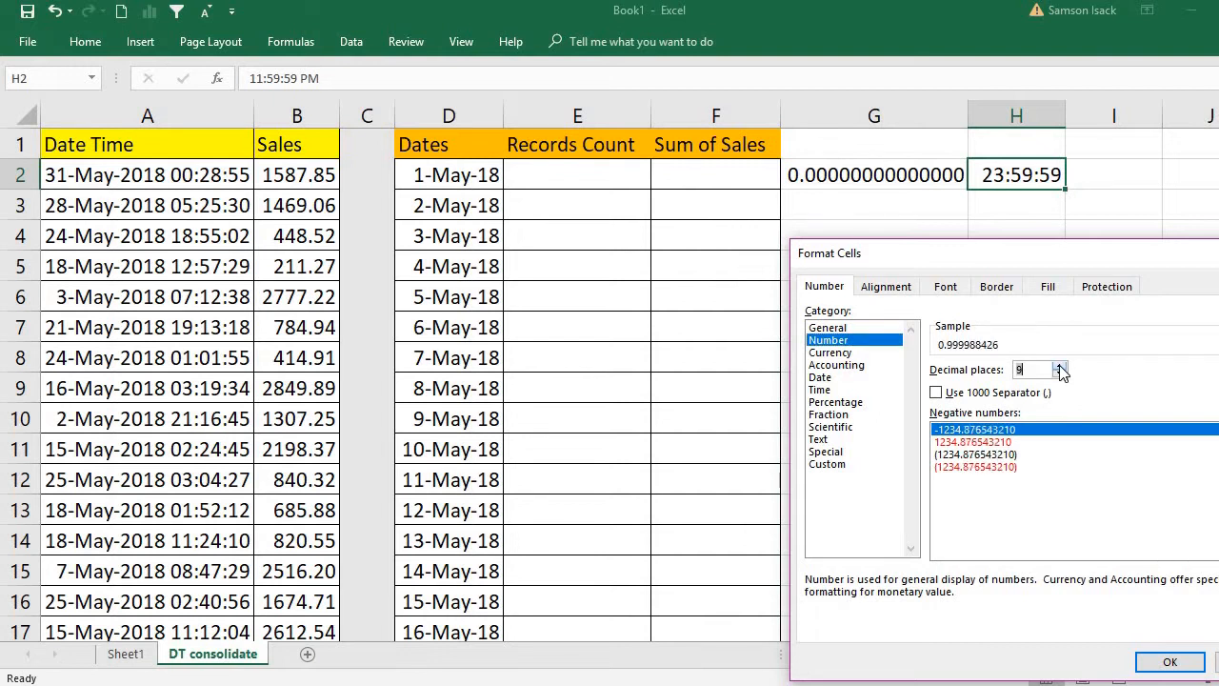
click(1061, 366)
click(1061, 366)
click(1061, 366)
click(1061, 366)
click(1061, 365)
click(1061, 365)
click(1061, 366)
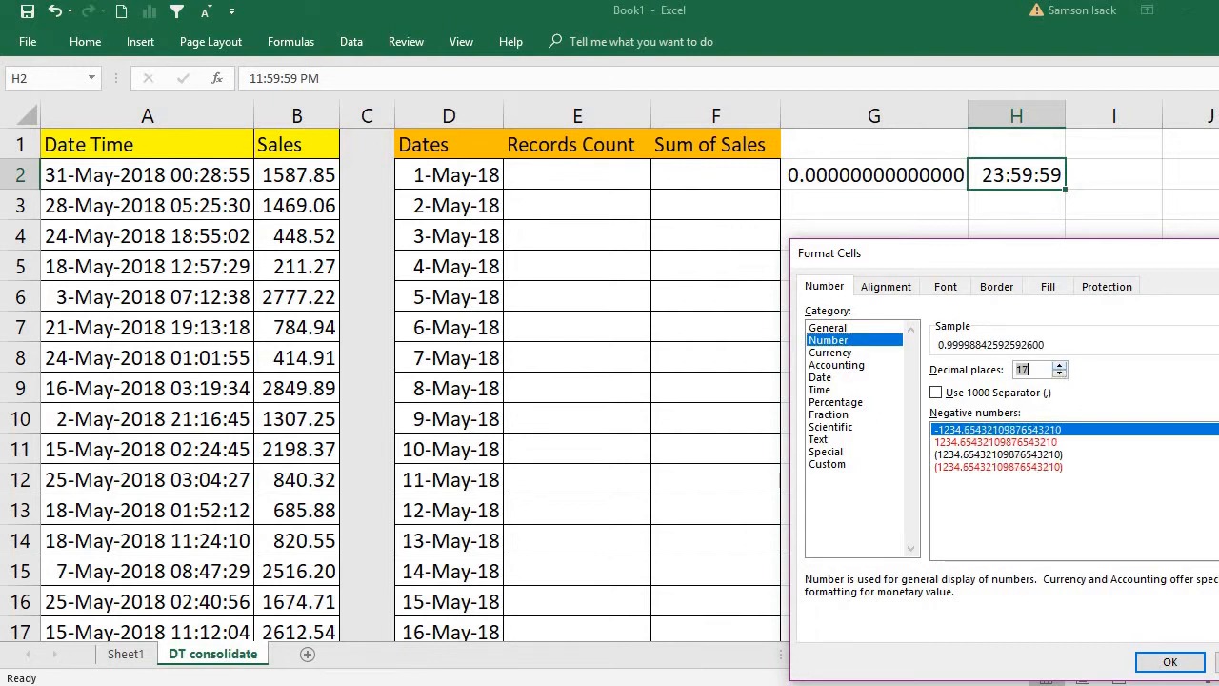
click(1170, 662)
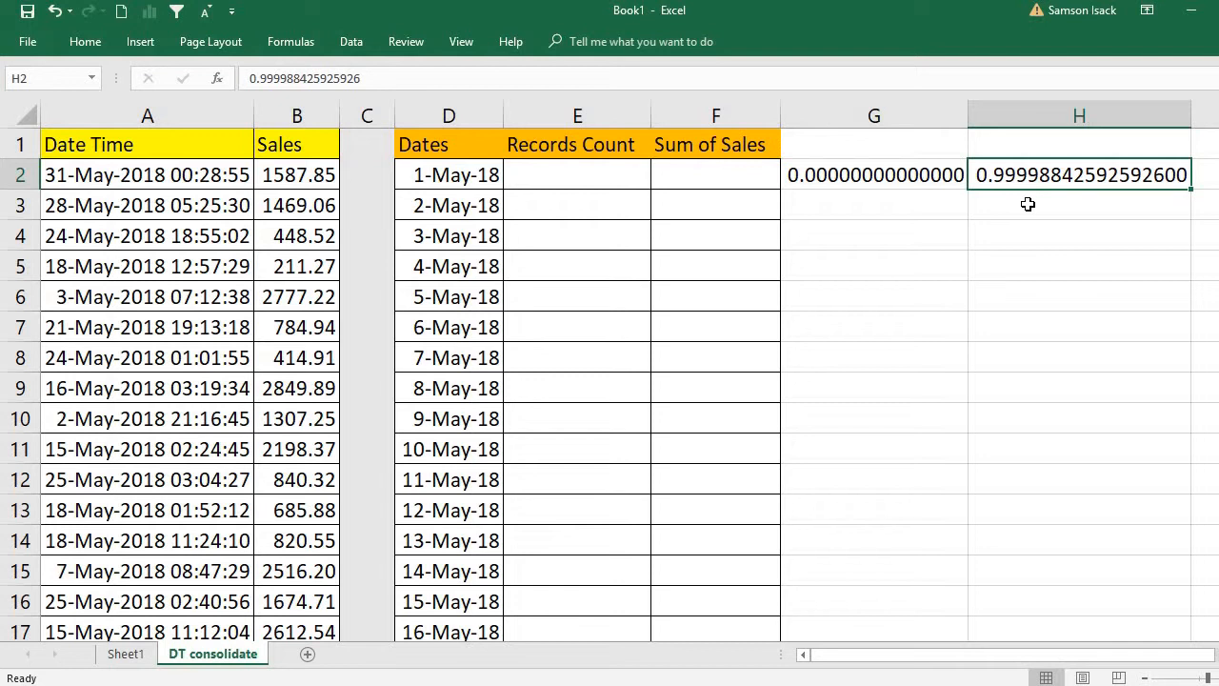
Compare the numeric start and end values in G2 and H2 with the 1-May-18 date in D2.
click(917, 169)
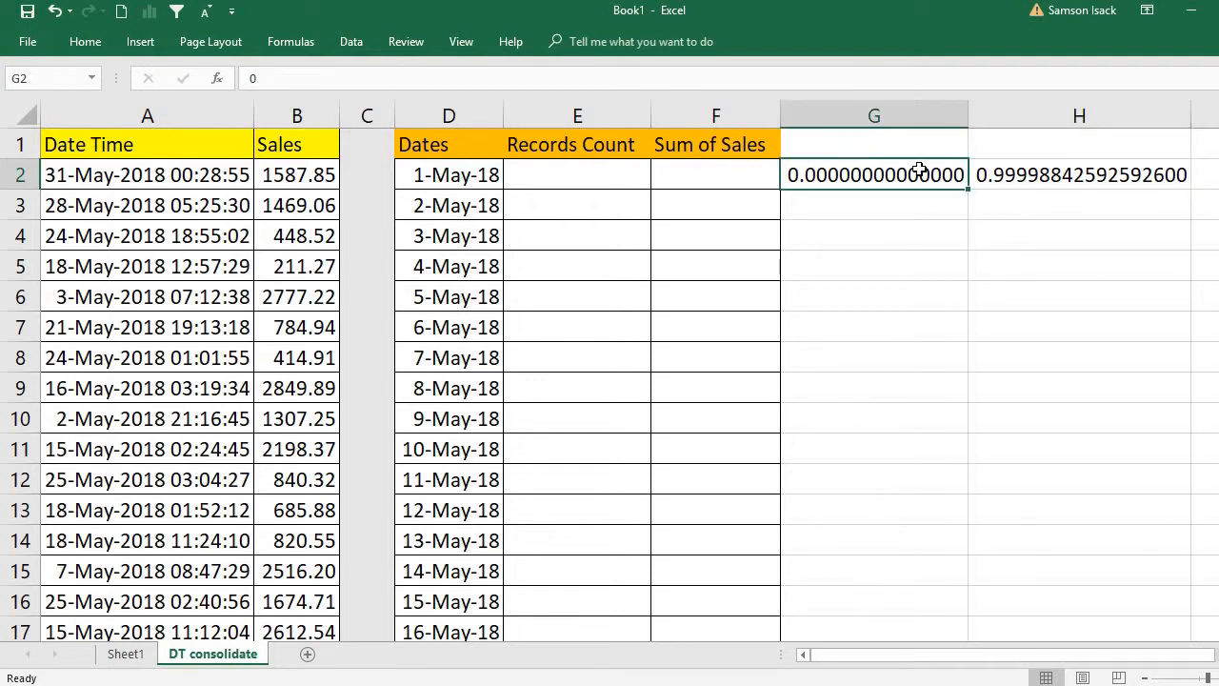
click(446, 175)
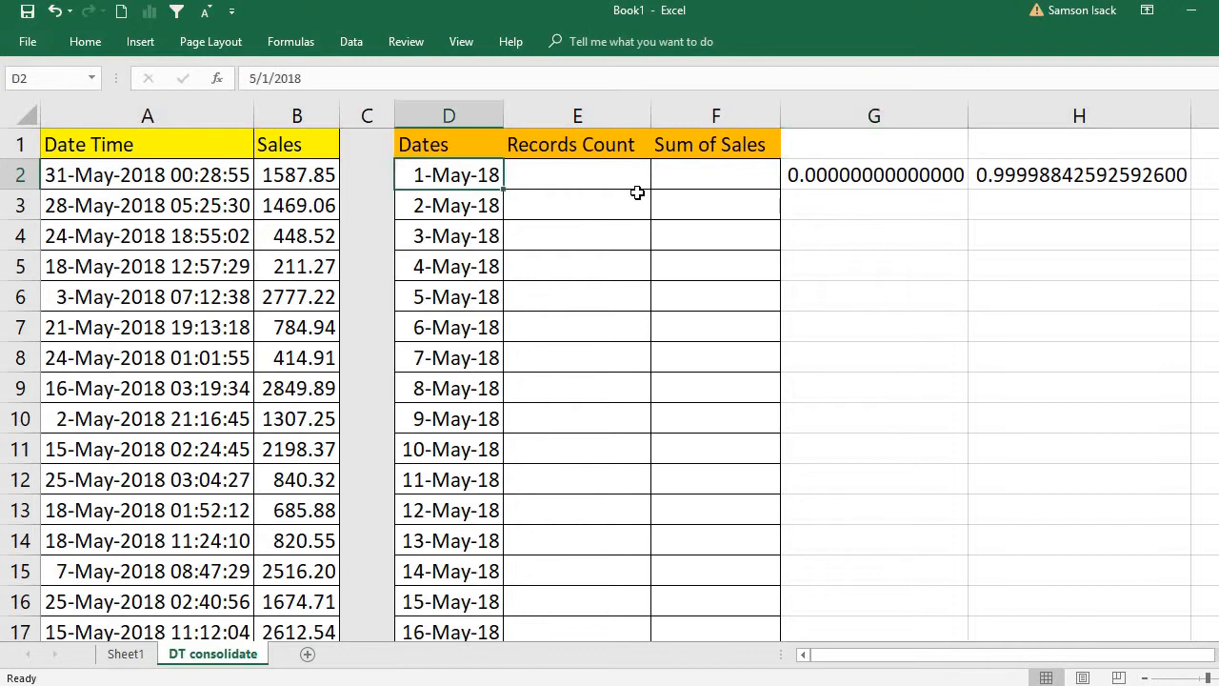
click(896, 179)
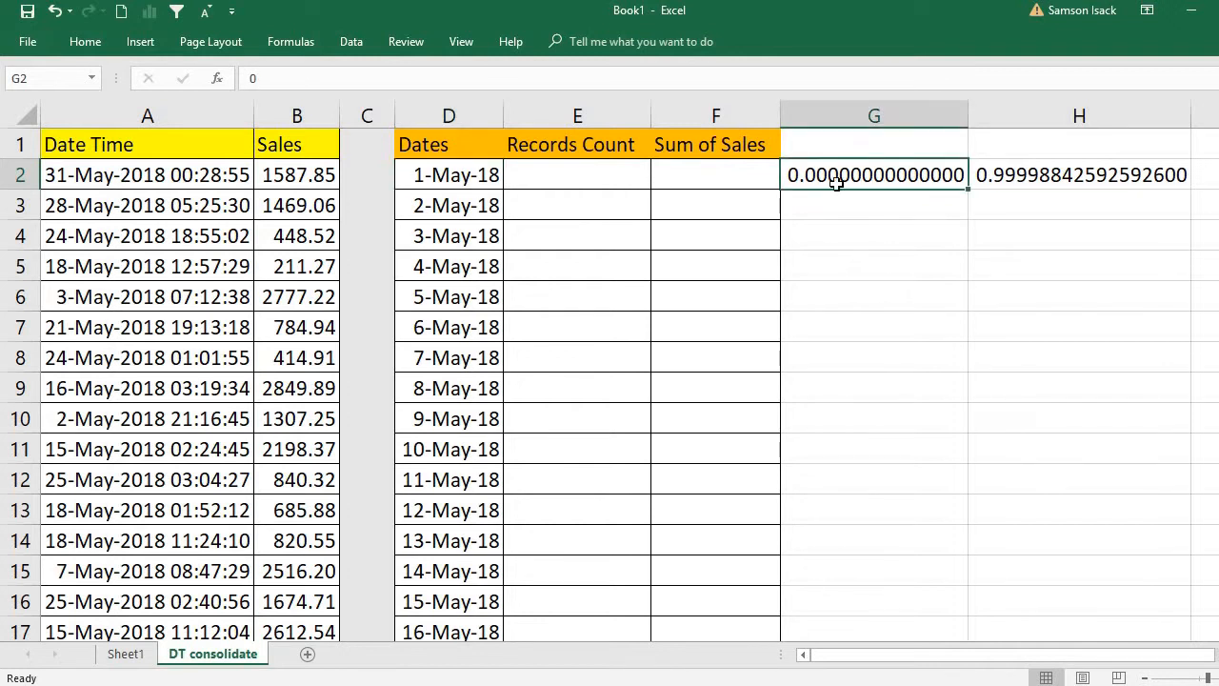
click(1029, 174)
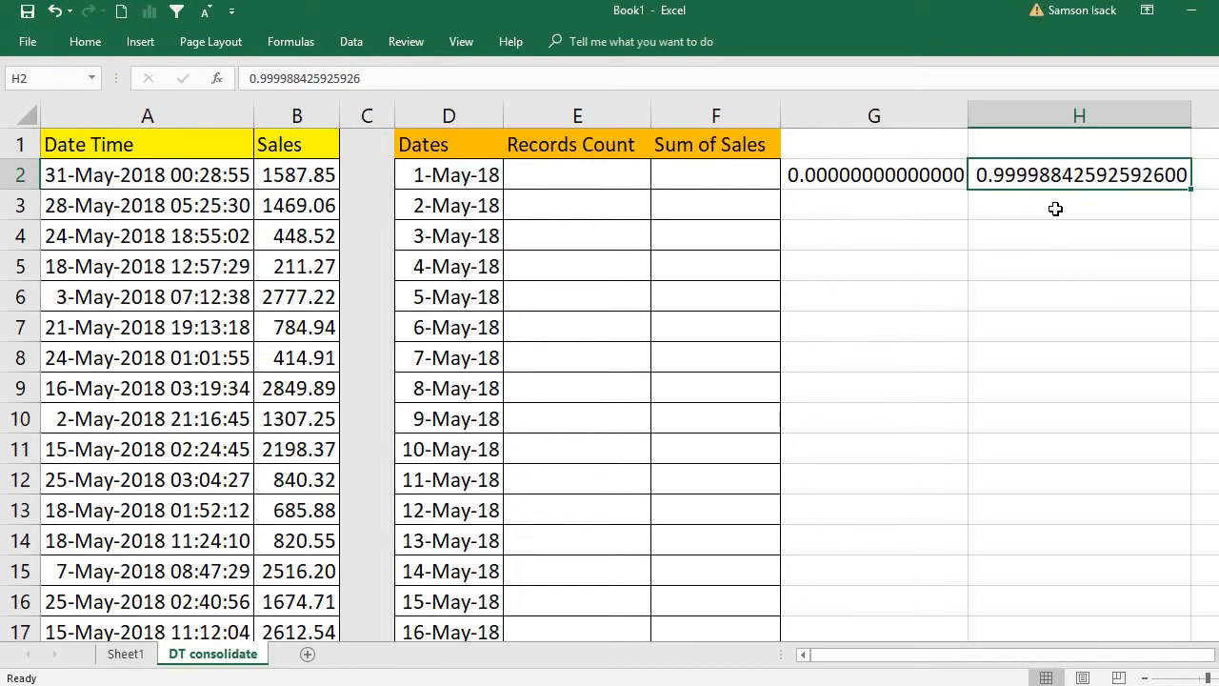
click(902, 181)
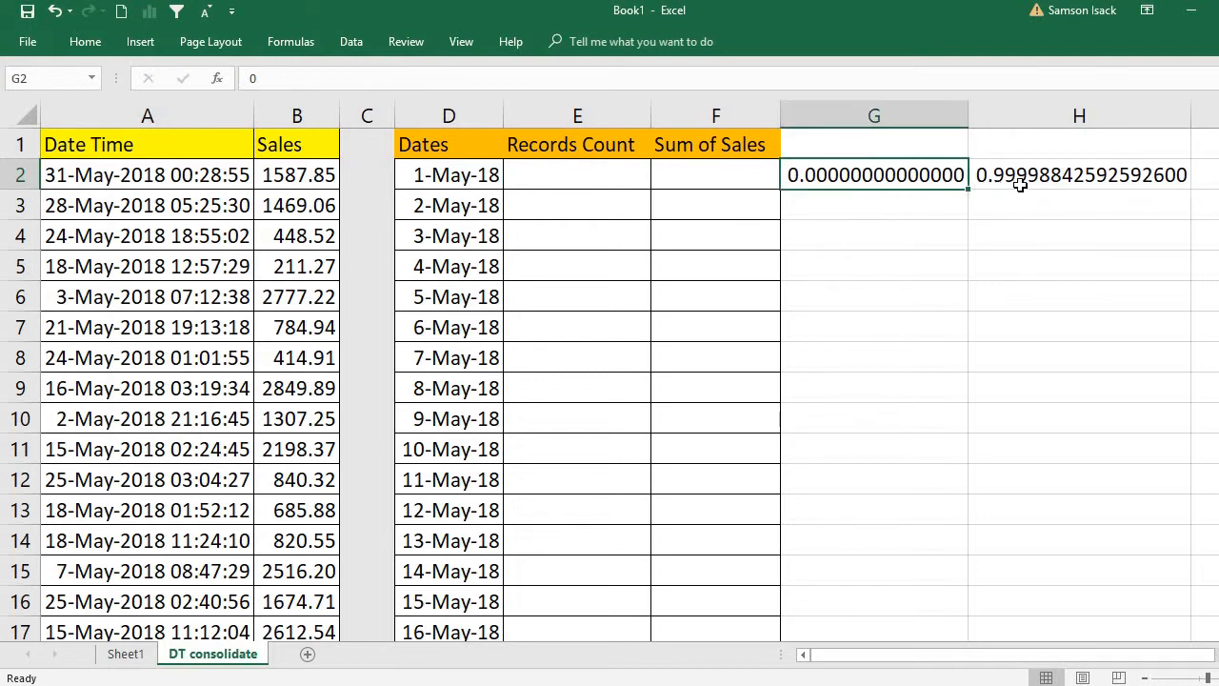
click(1012, 170)
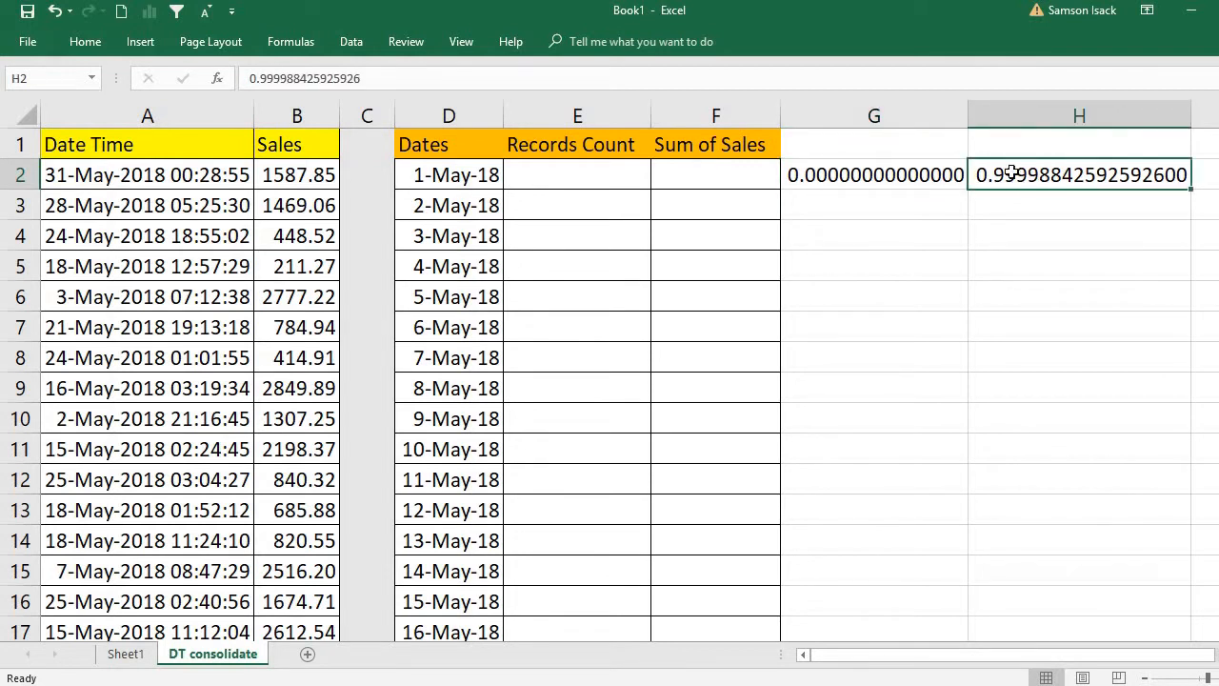
click(895, 175)
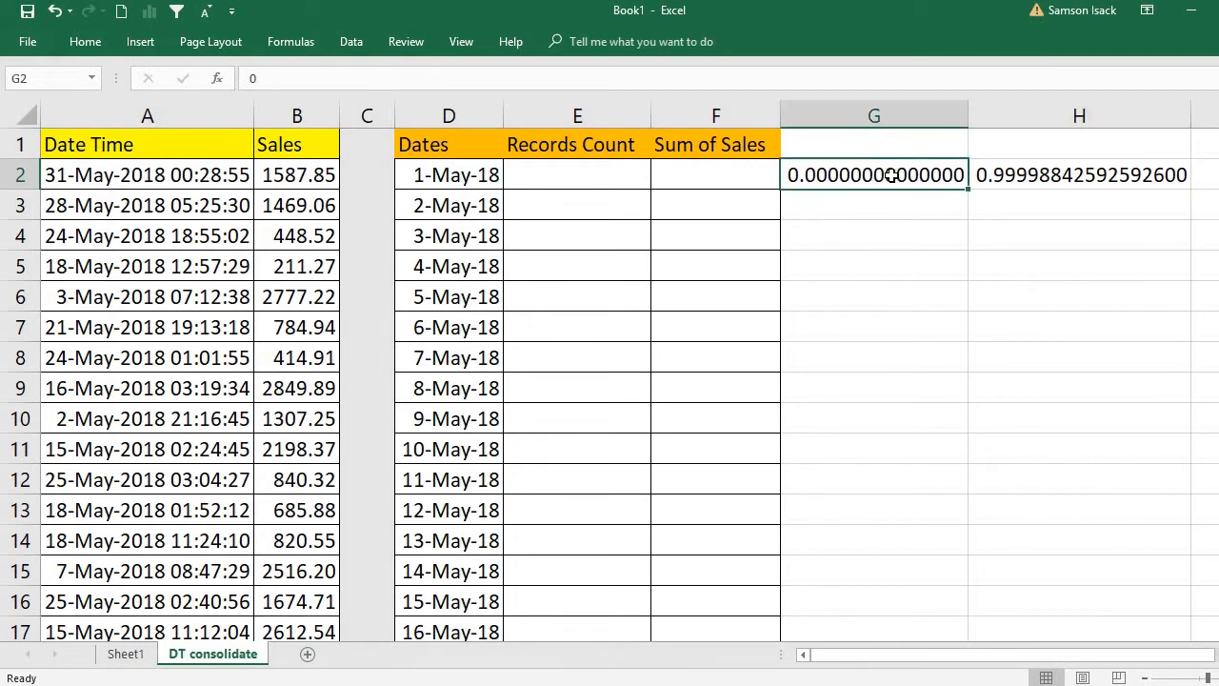
Inspect the digits of the end-of-day decimal stored in H2.
double_click(1042, 175)
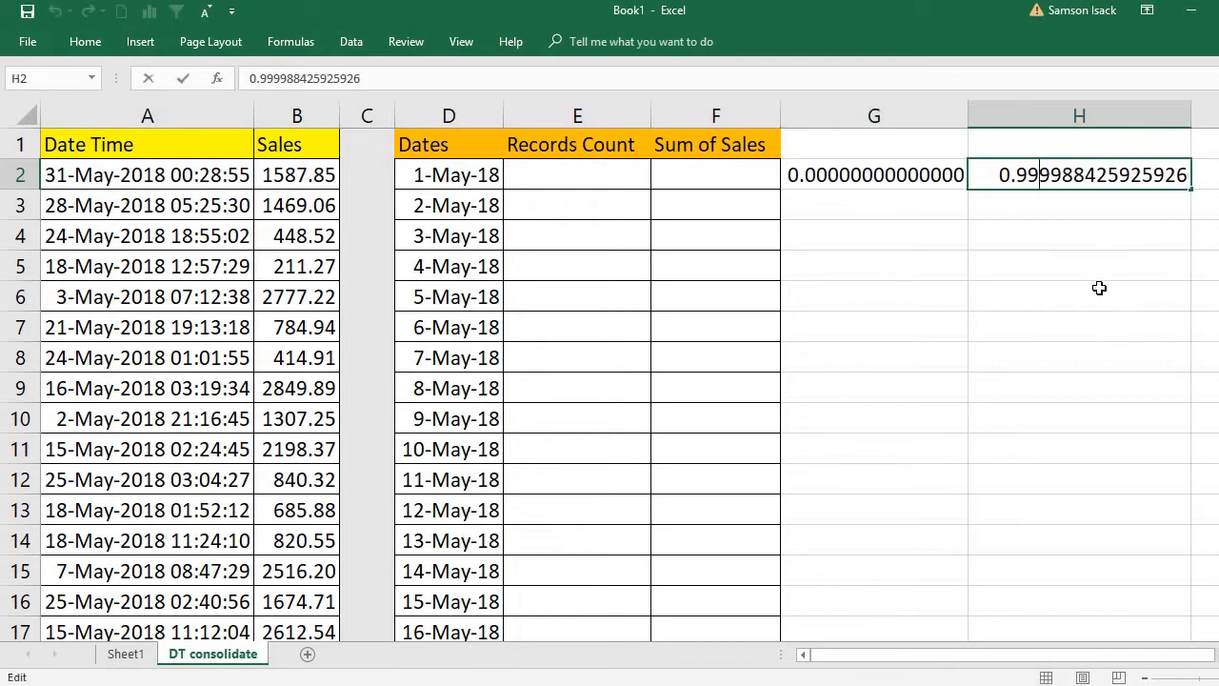
click(1064, 166)
click(1076, 171)
key(shift+Left)
Compare the 2-May-18 date in D3 with the numeric start and end values in G2 and H2.
click(443, 215)
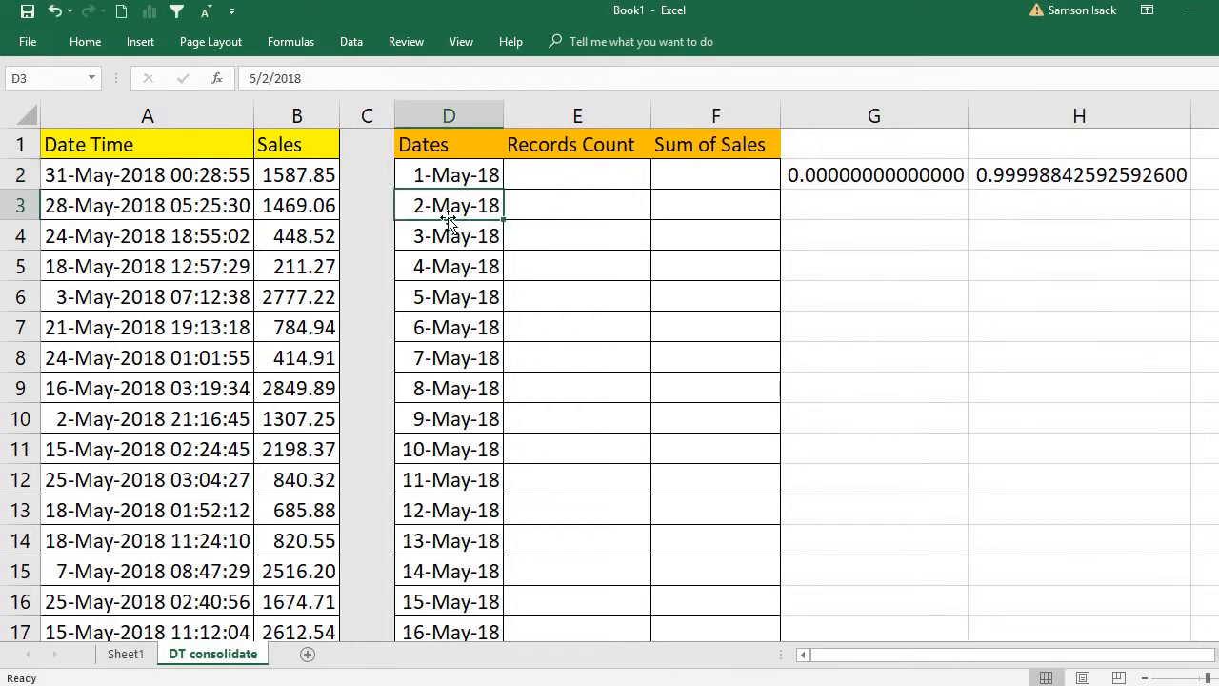
click(859, 175)
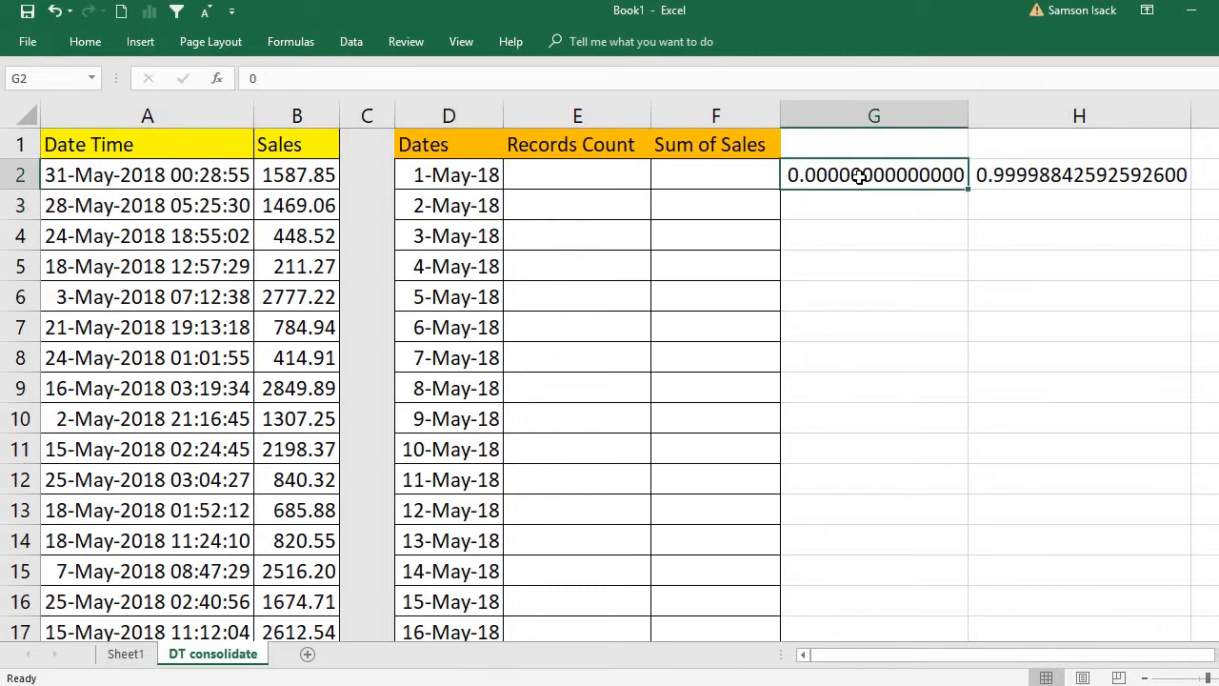
click(1112, 175)
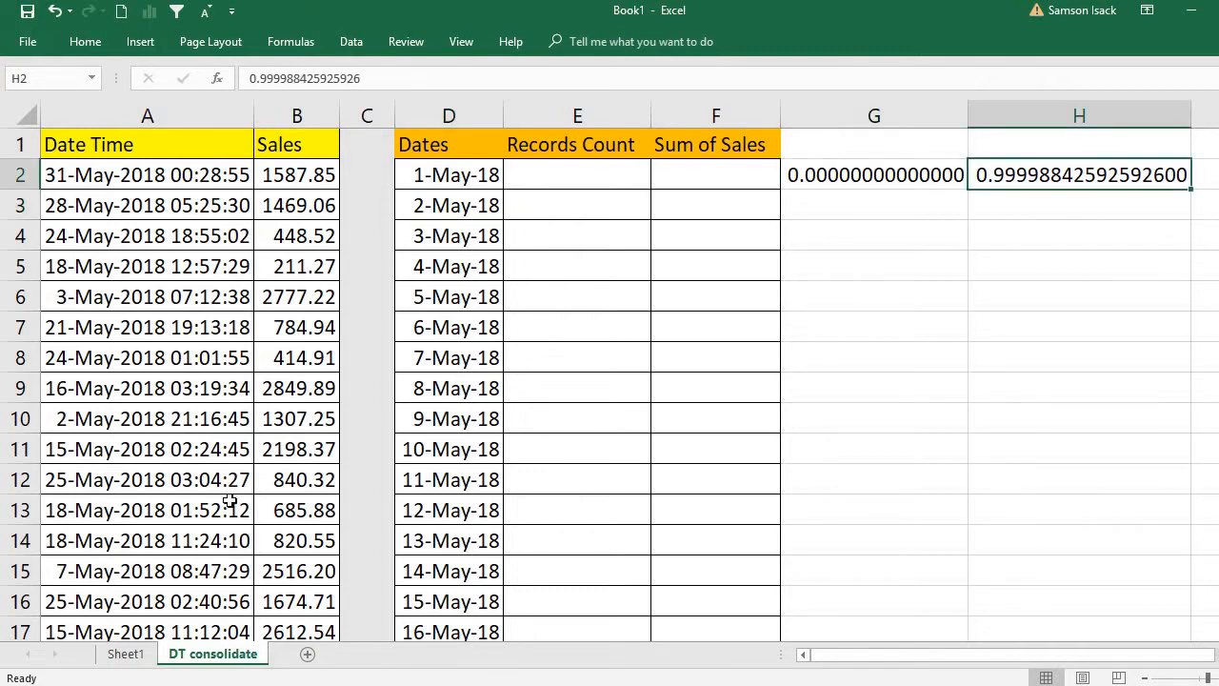
click(446, 205)
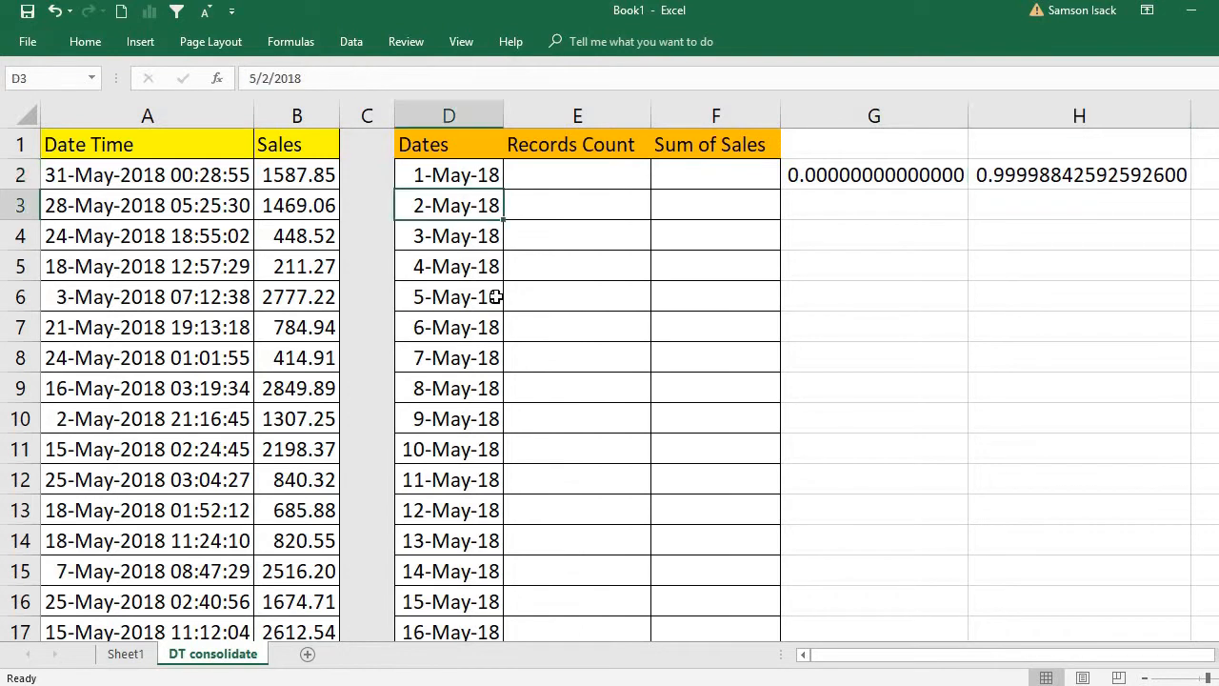
click(640, 166)
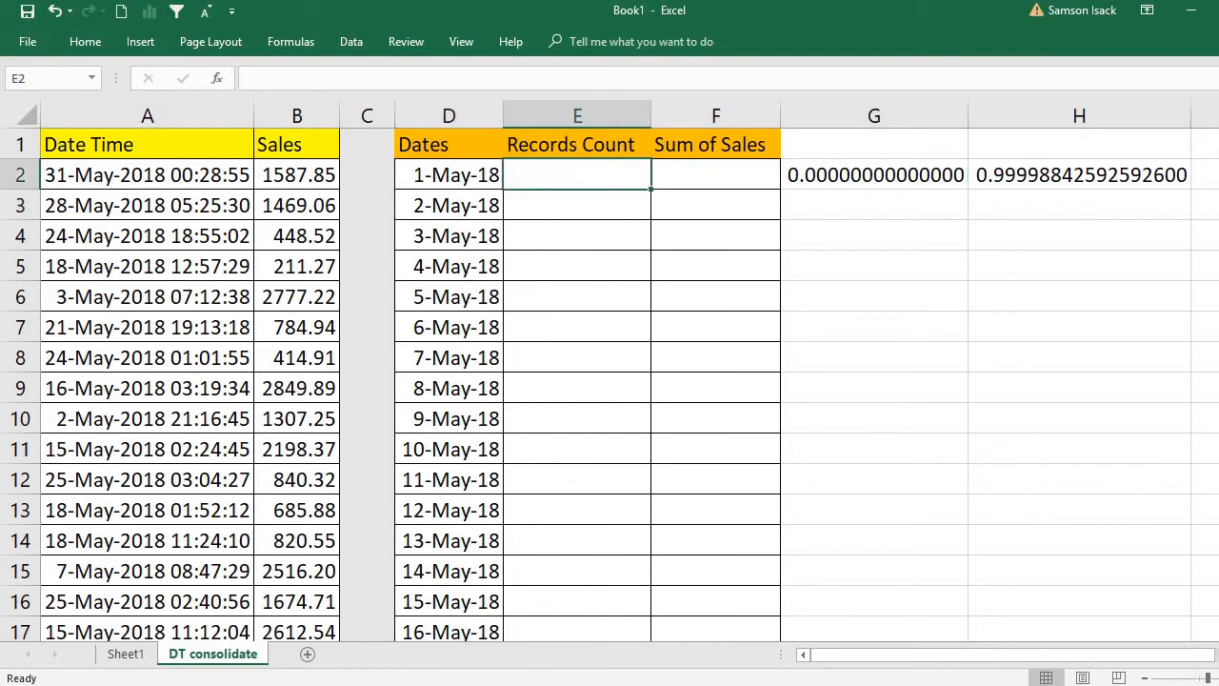
Define the workbook-scoped name Date_Time for the date-time records in A2:A61.
drag(172, 174, 181, 571)
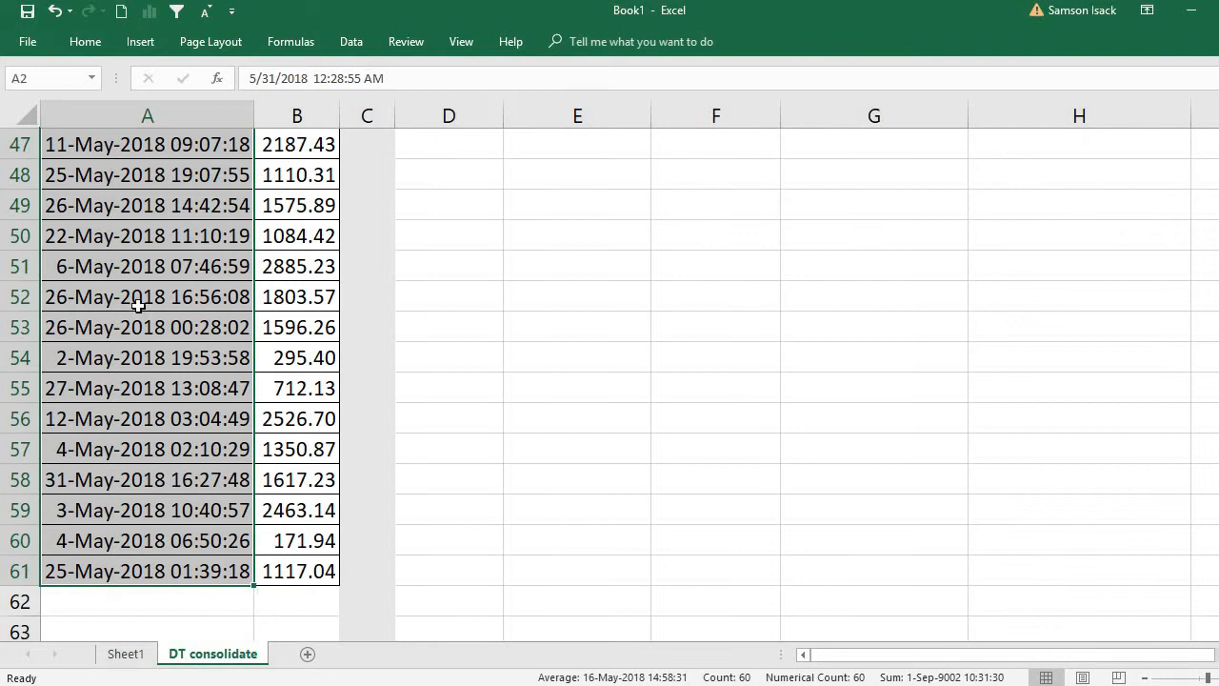
right_click(139, 309)
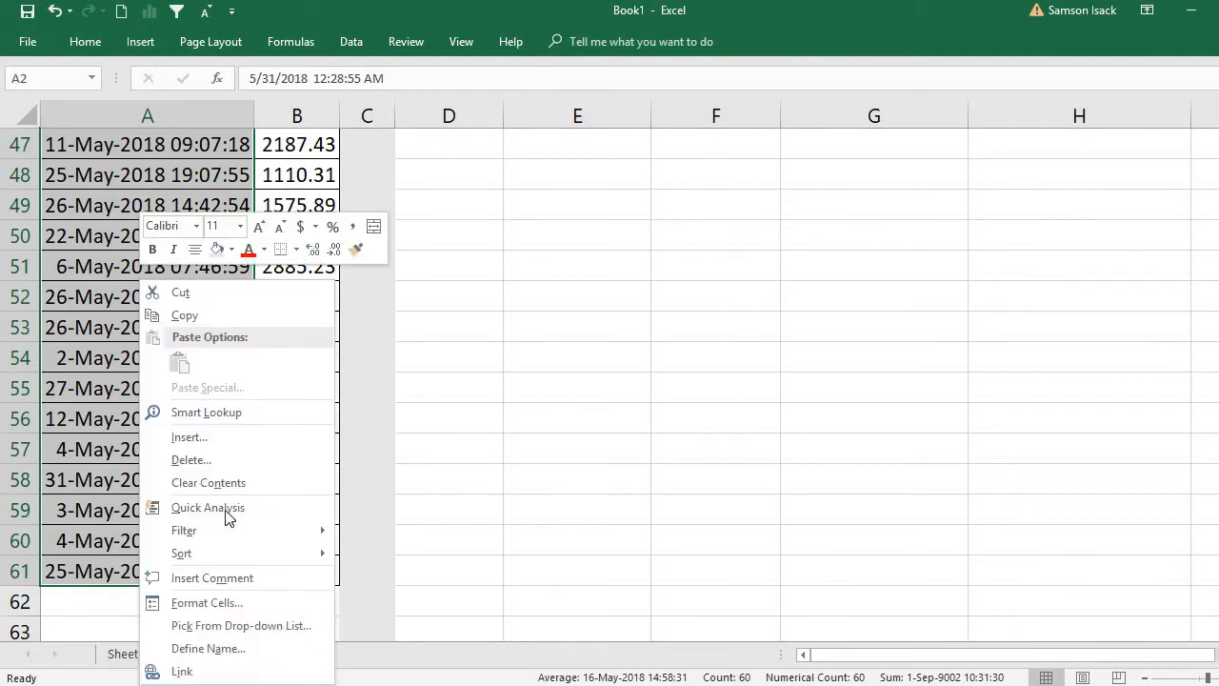
click(223, 650)
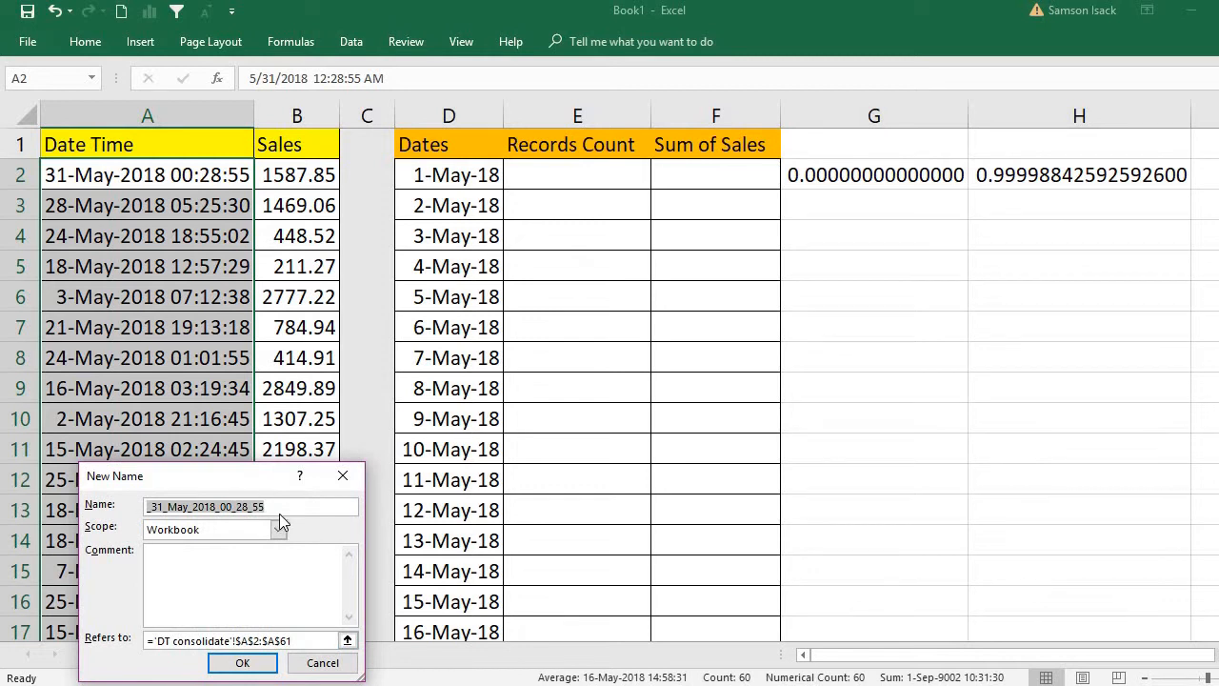
text(Date)
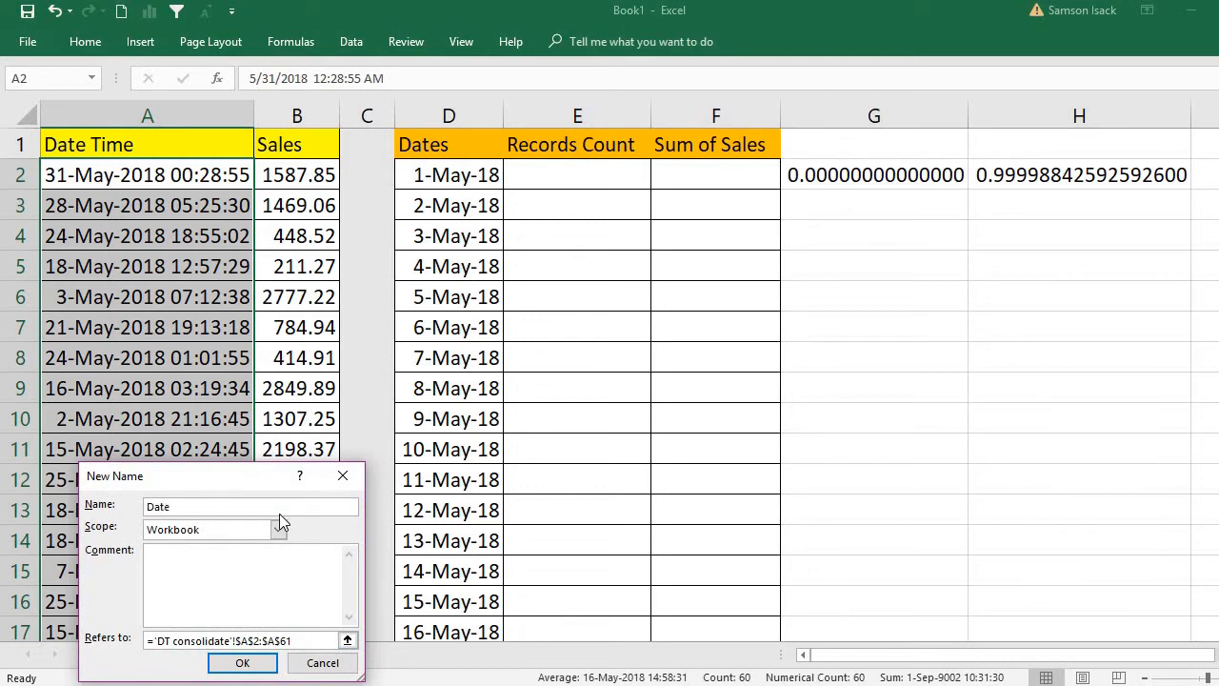
text(_Time)
click(243, 664)
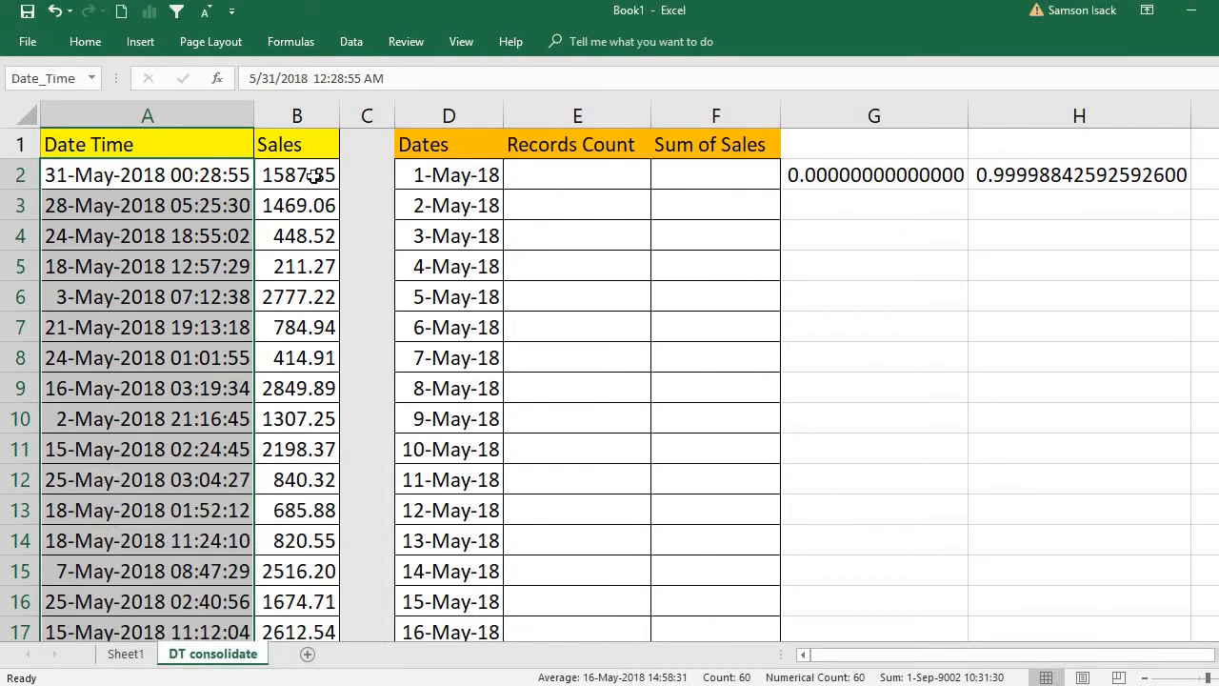
Define the workbook-scoped name Sales for the sales values in B2:B61.
drag(315, 176, 327, 569)
right_click(295, 393)
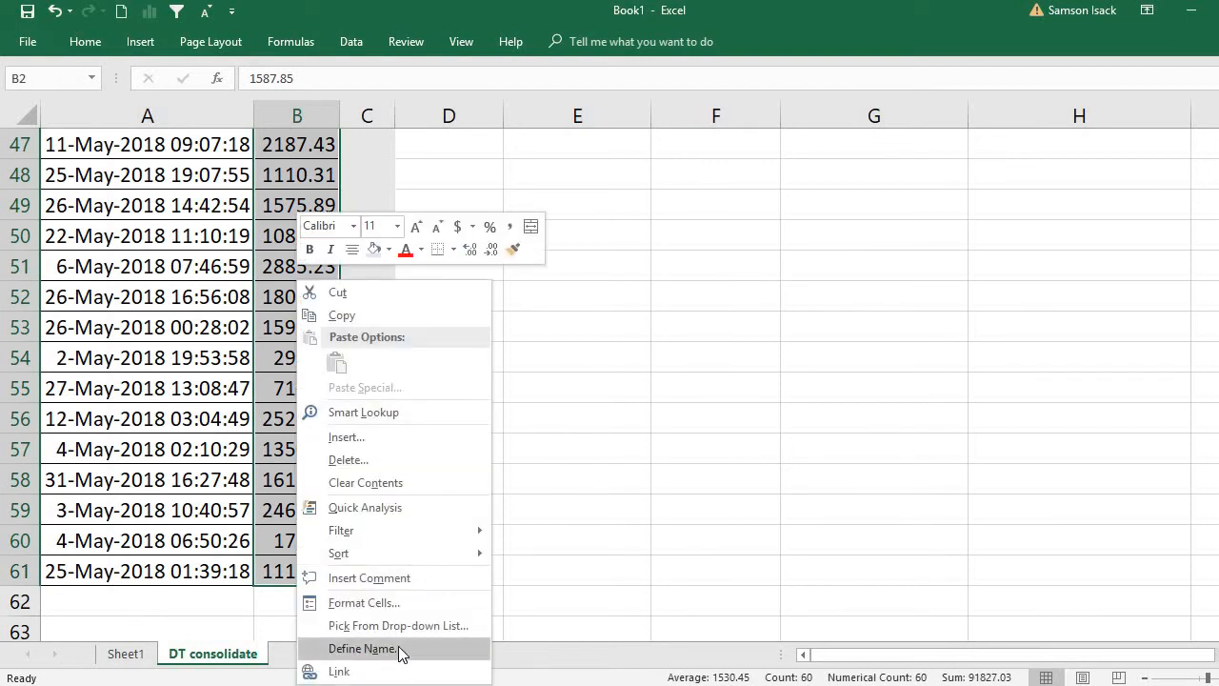
click(361, 649)
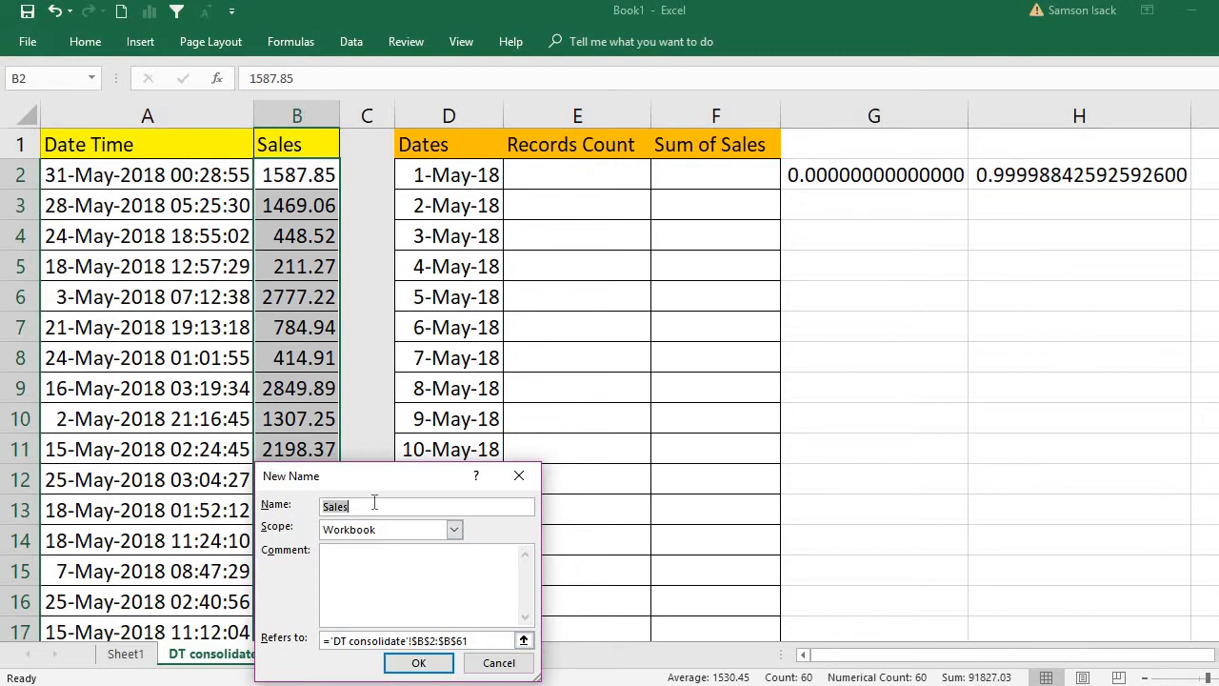
click(436, 664)
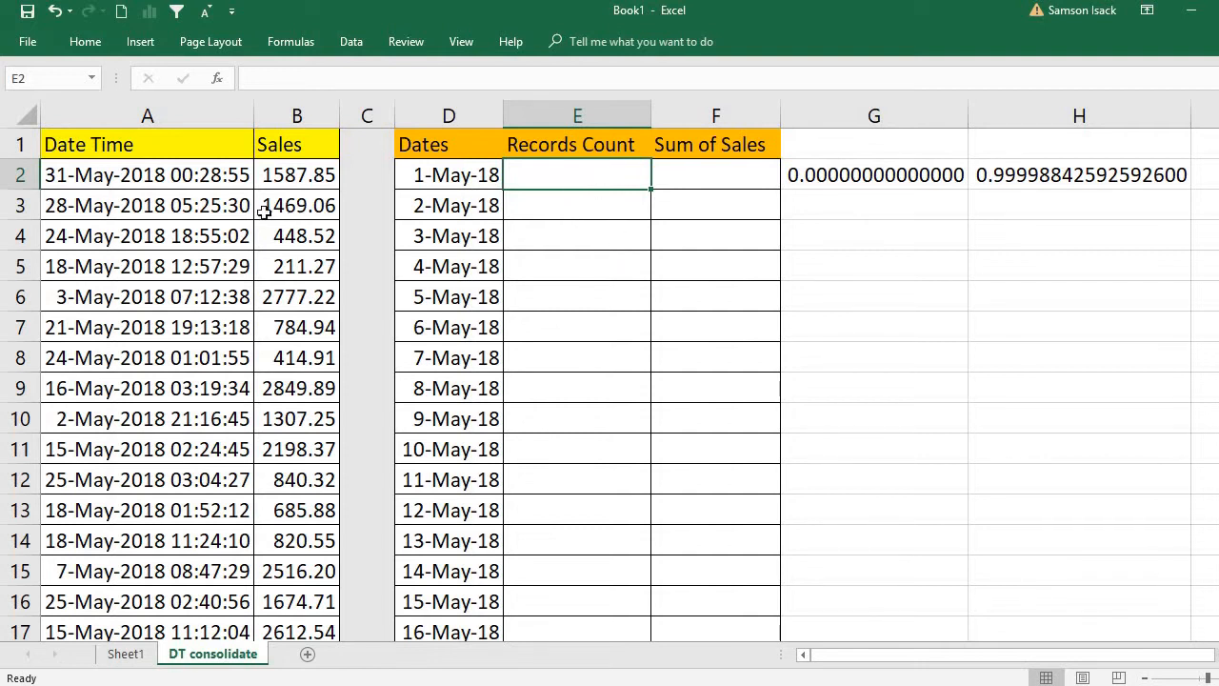
Review the Date Time entries in rows 3 to 12 of the record list.
click(228, 204)
drag(214, 386, 217, 479)
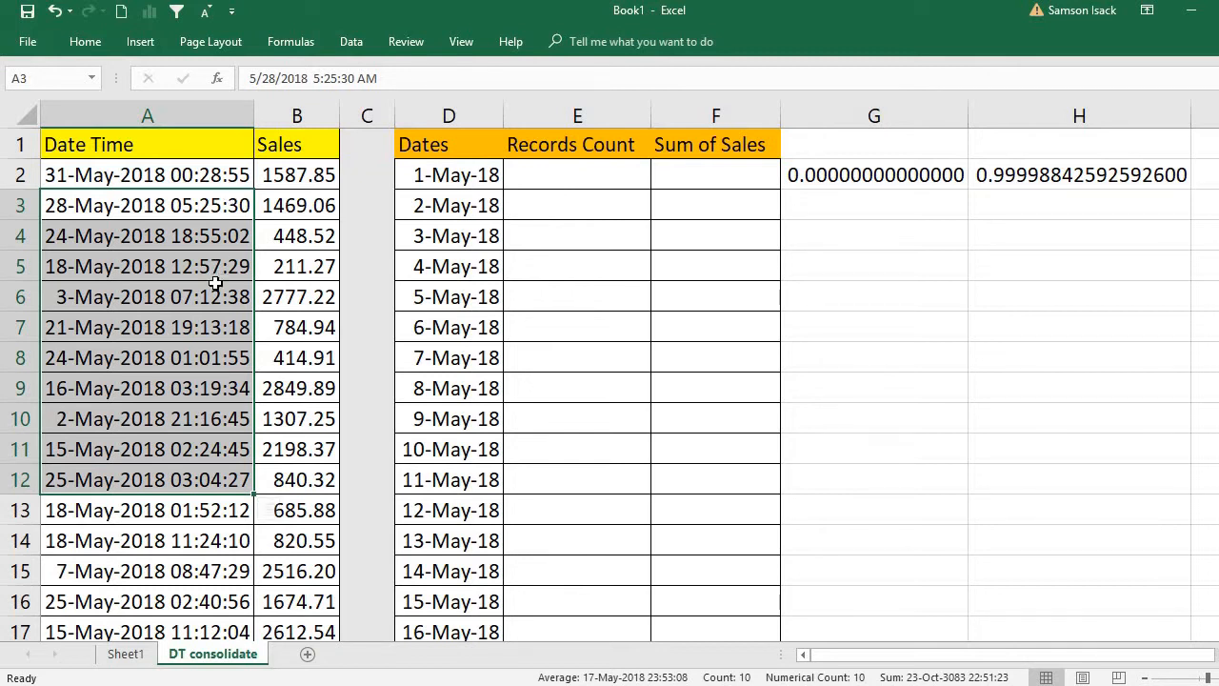
drag(219, 205, 207, 587)
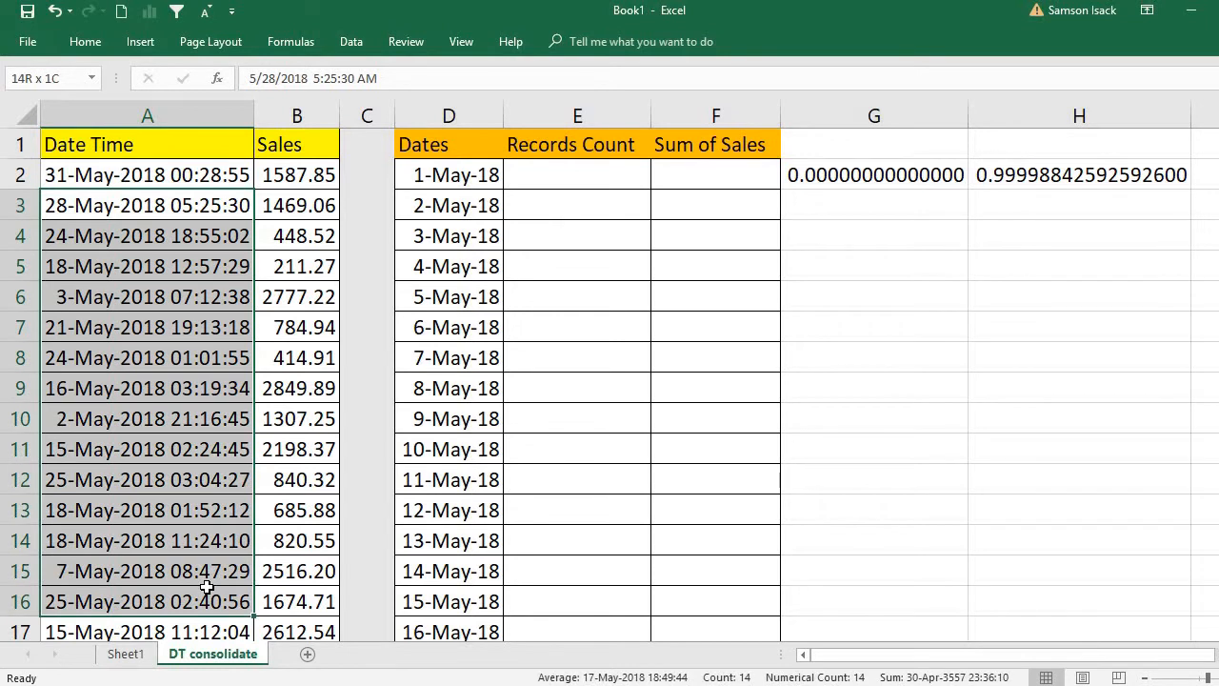
click(206, 587)
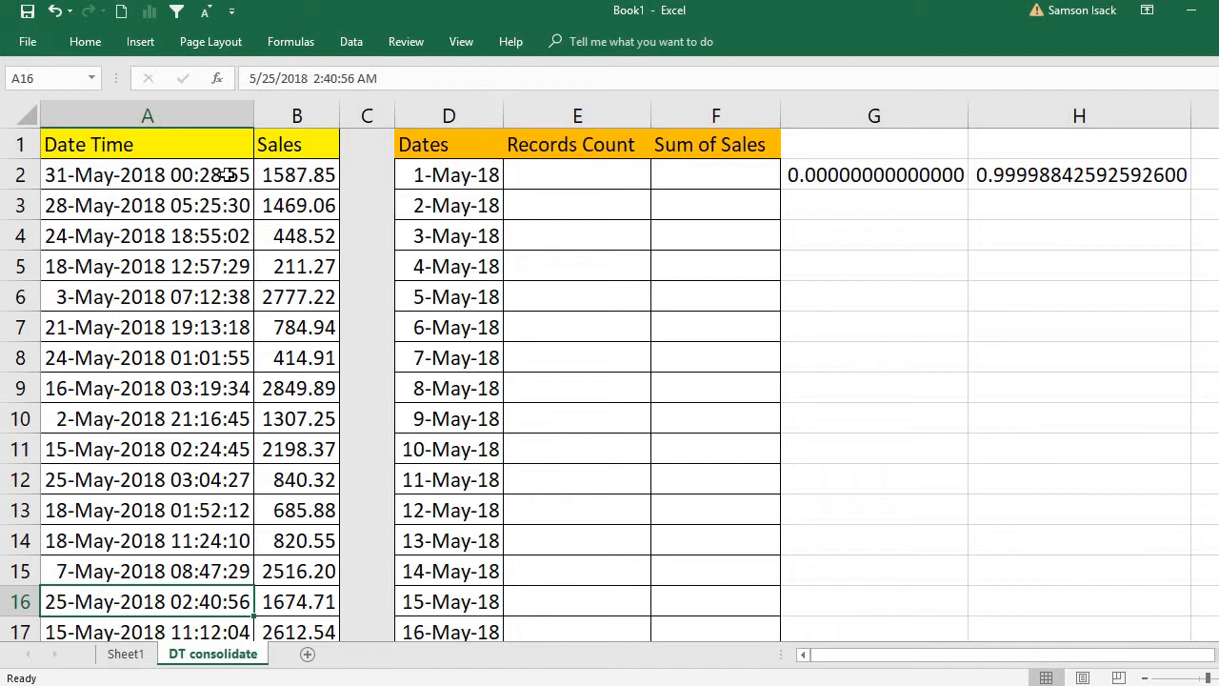
Start a COUNTIFS formula in the Records Count cell E2 for 1-May-18.
click(562, 177)
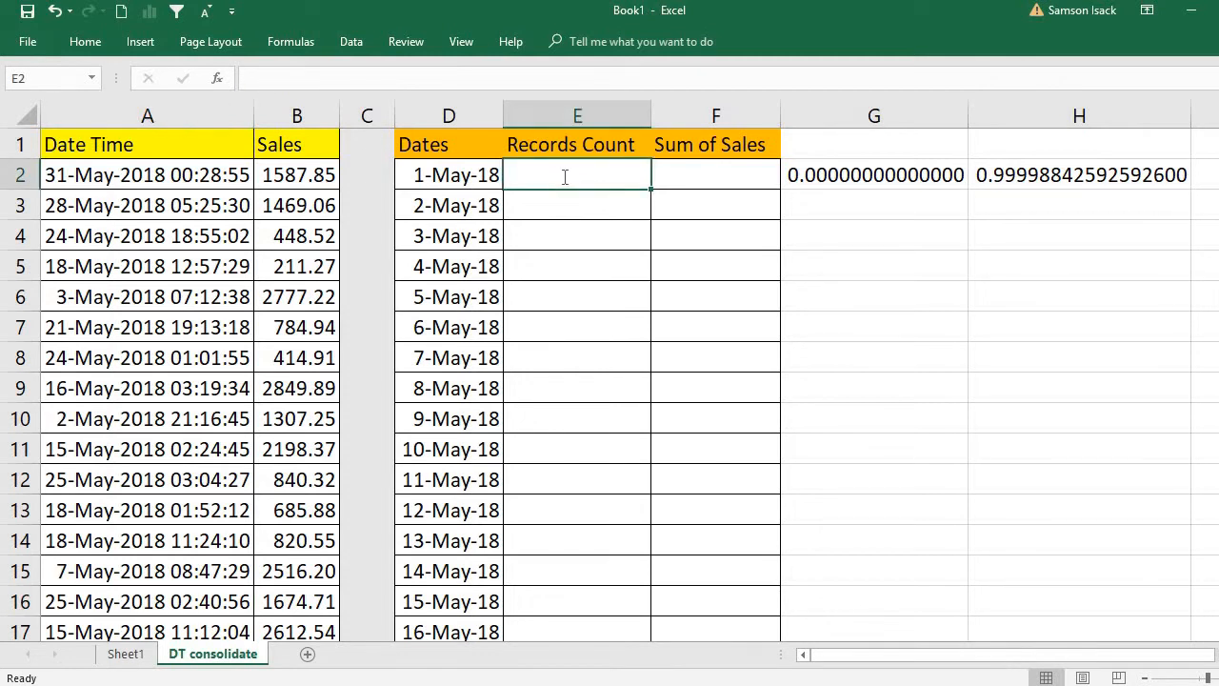
text(=C)
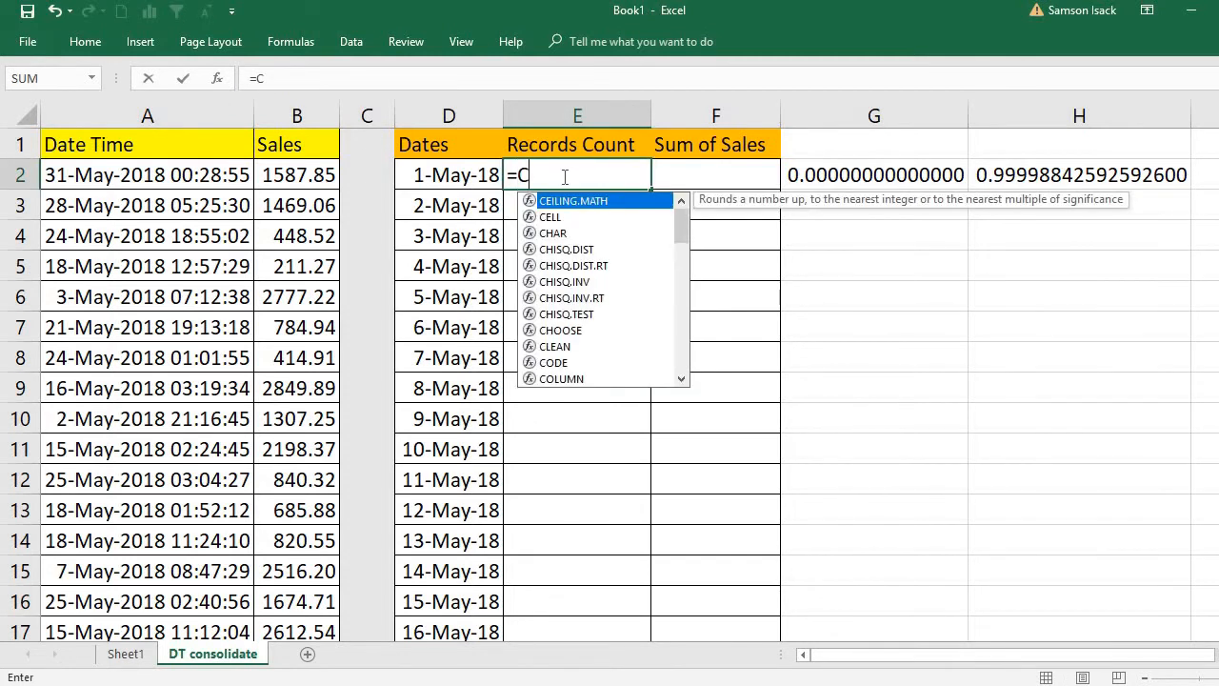
text(O)
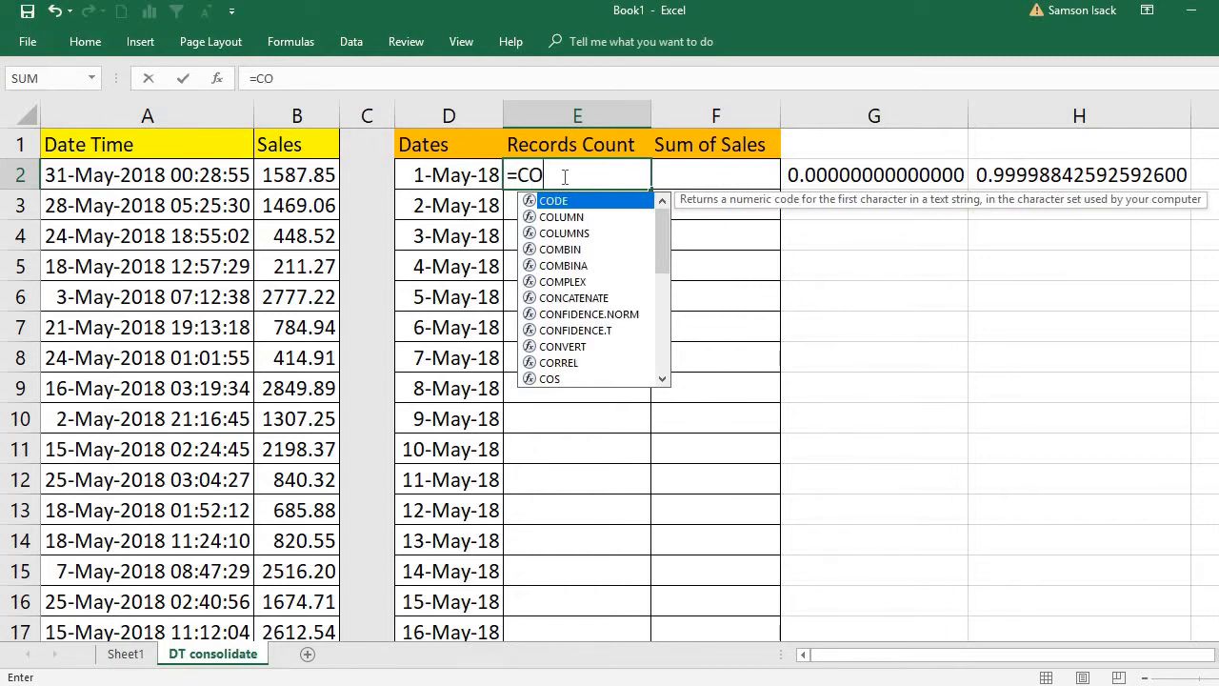
text(UNTIFS()
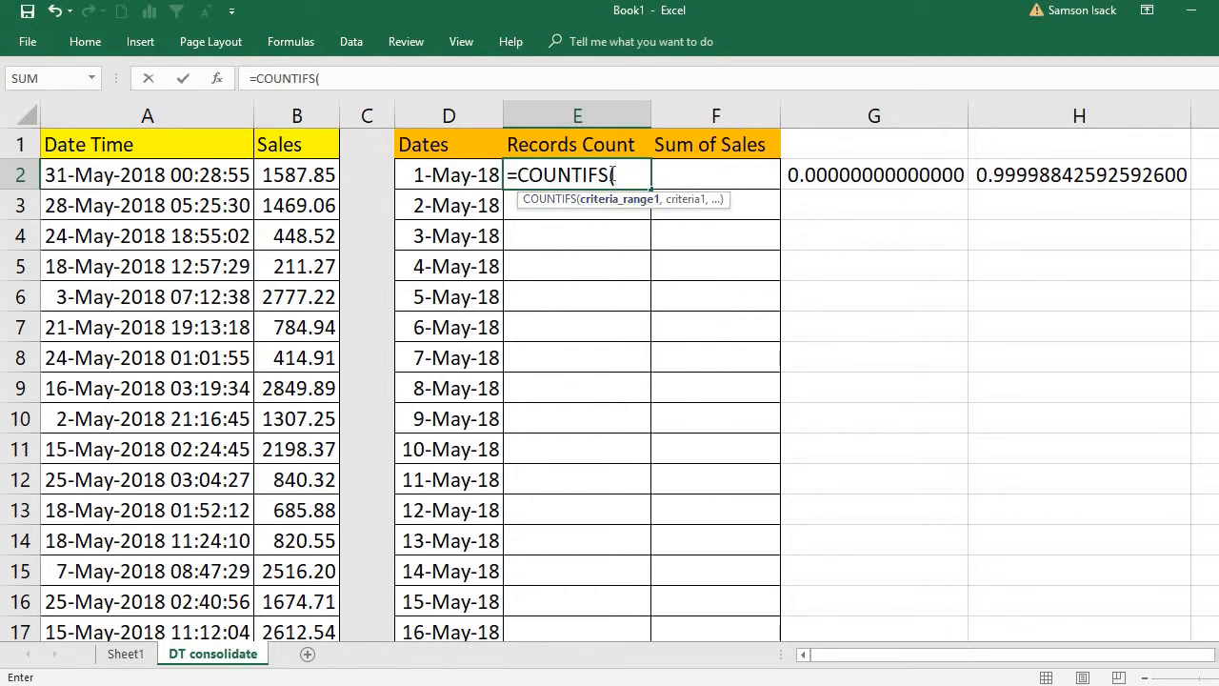
drag(582, 176, 599, 168)
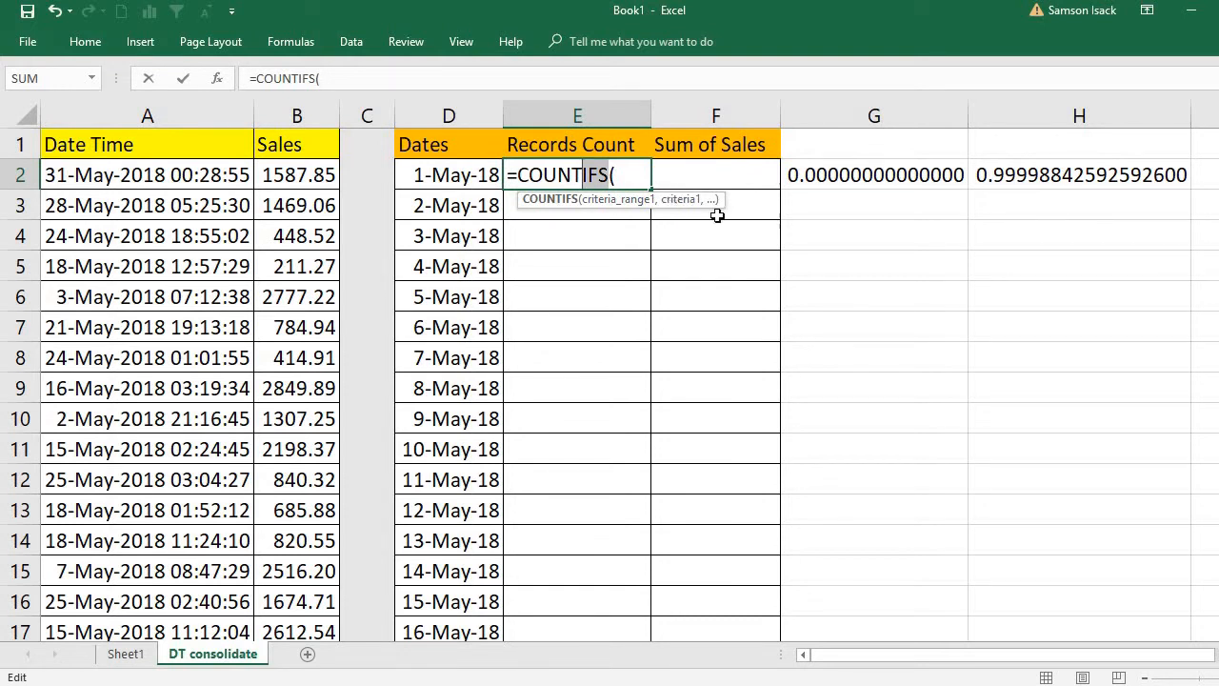
click(623, 169)
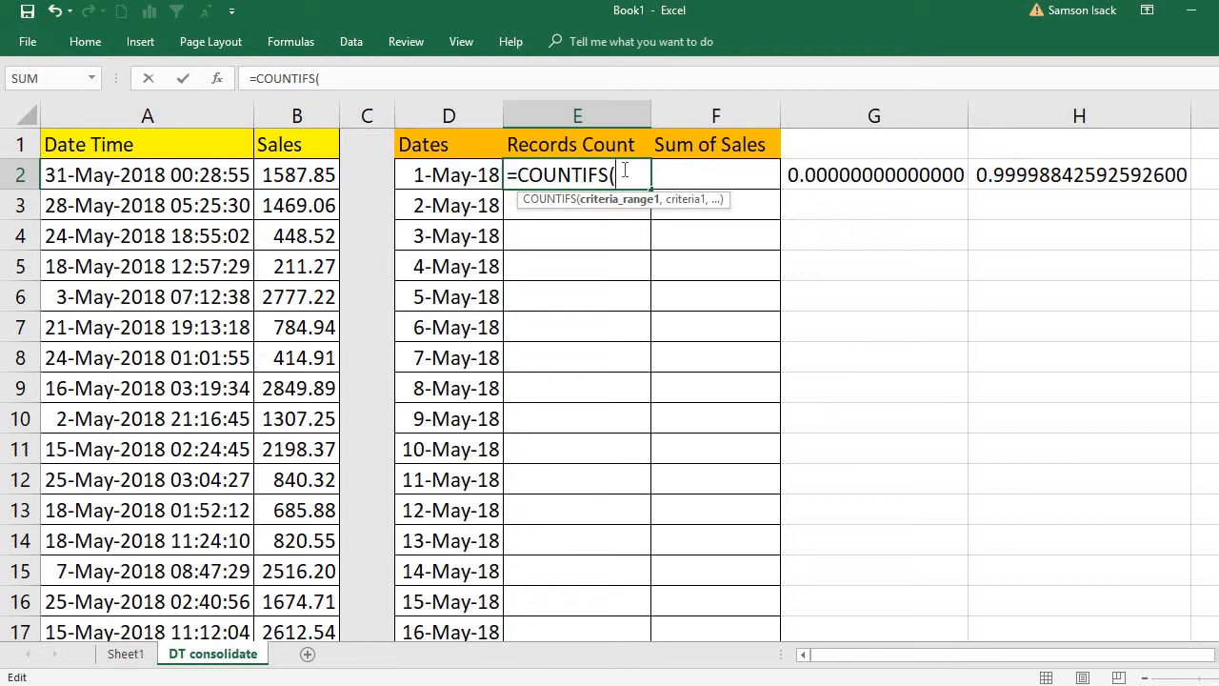
Use the named range Date_Time as the first criteria range of the COUNTIFS formula in E2.
click(217, 174)
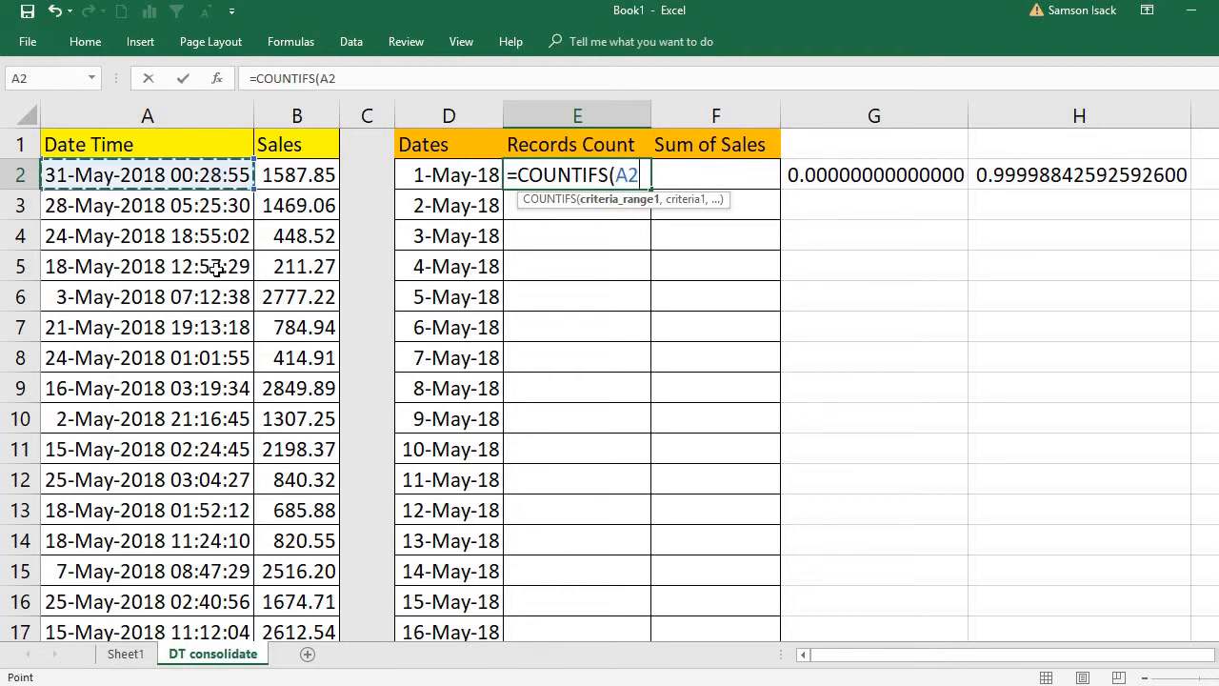
key(ctrl+shift+Down)
scroll(971, 348, up, 15)
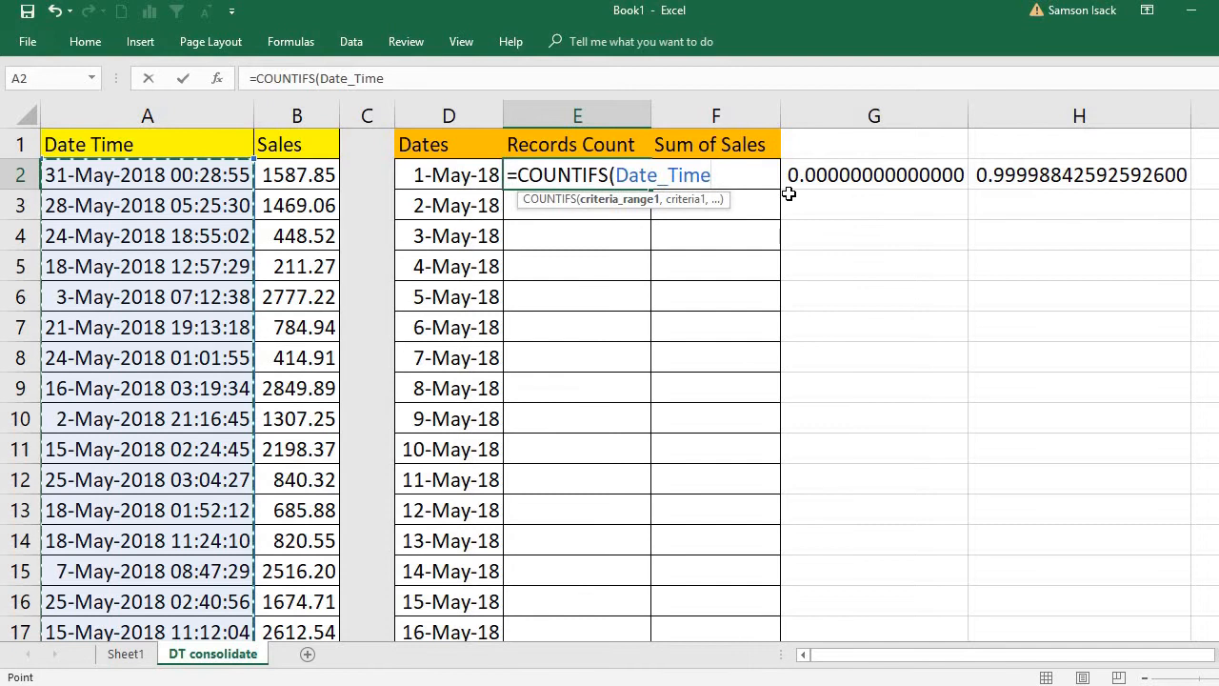
key(BackSpace)
key(BackSpace)
key(BackSpace)
key(BackSpace)
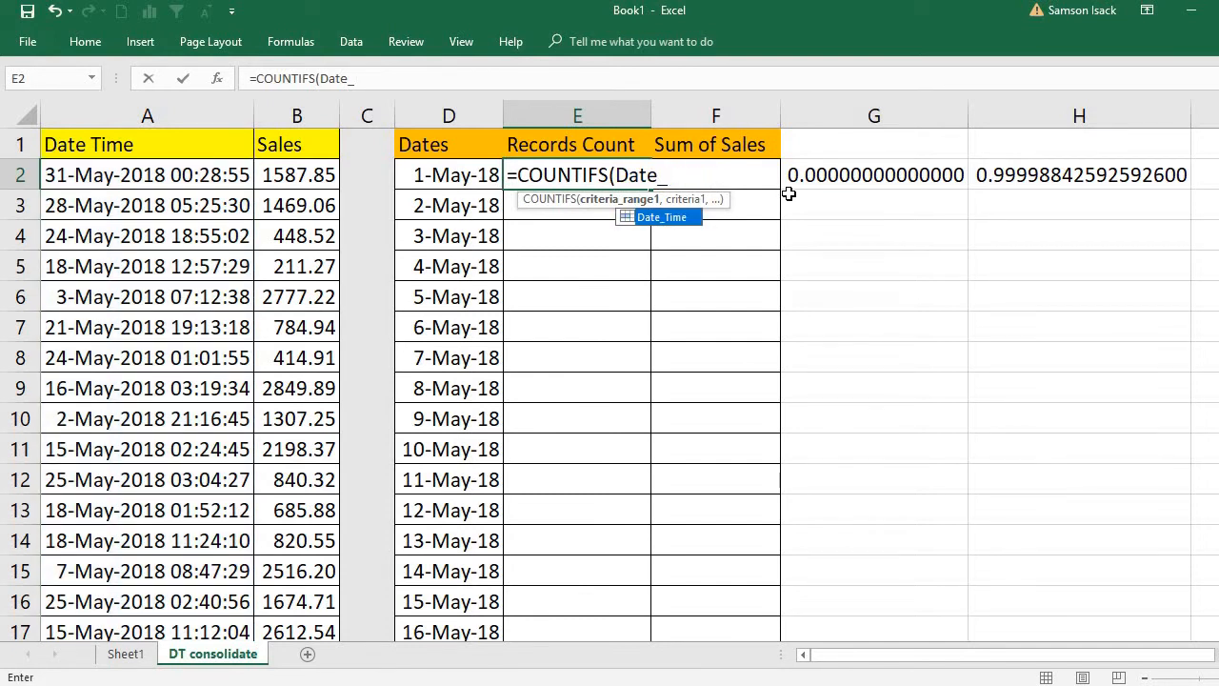
double_click(657, 213)
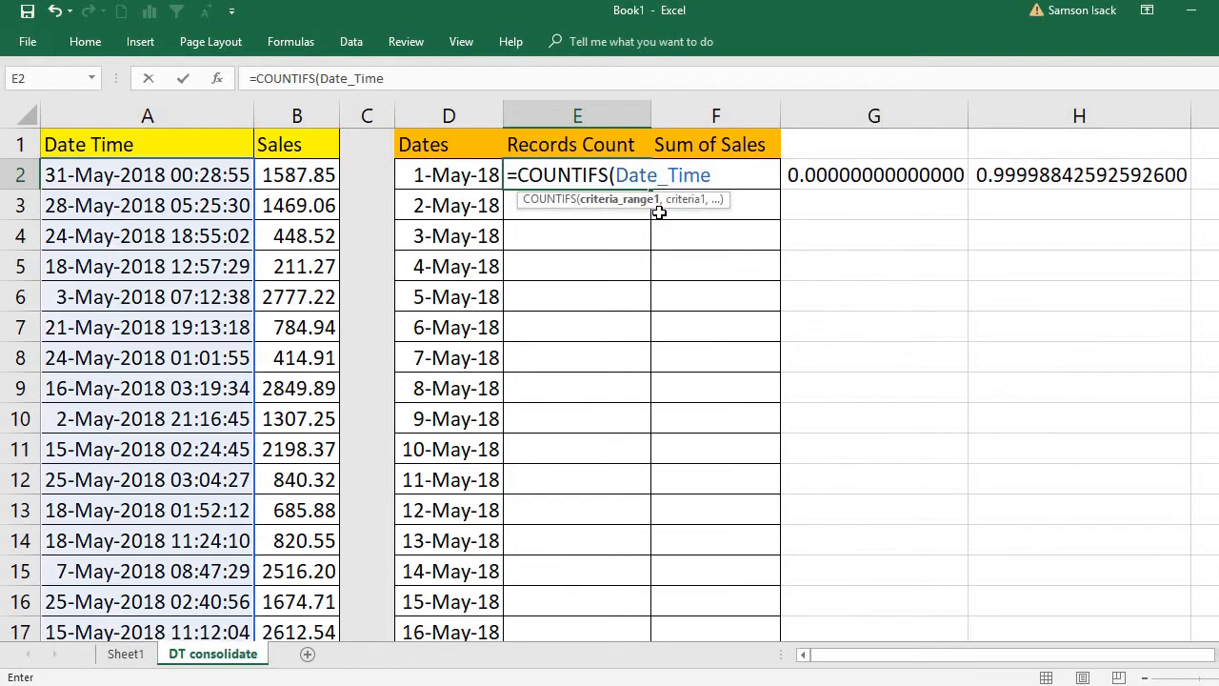
text(,)
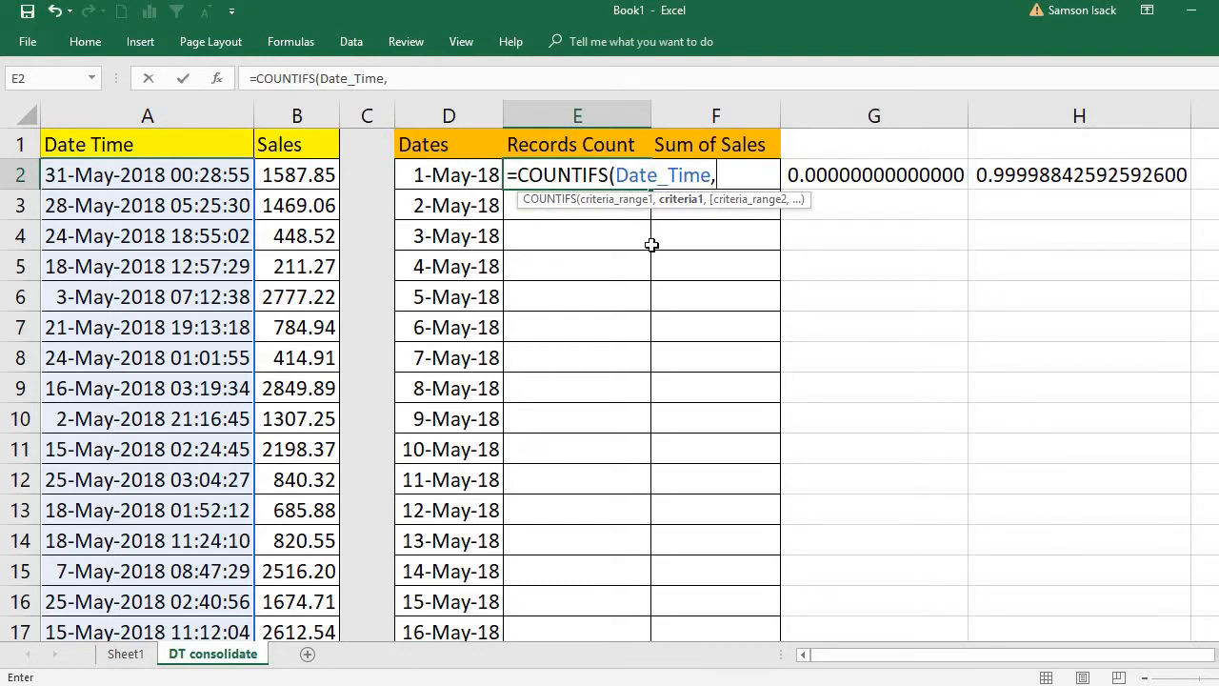
Add the start-of-day criterion ">="&D2+0.00000 to the COUNTIFS formula in E2.
text(">="&)
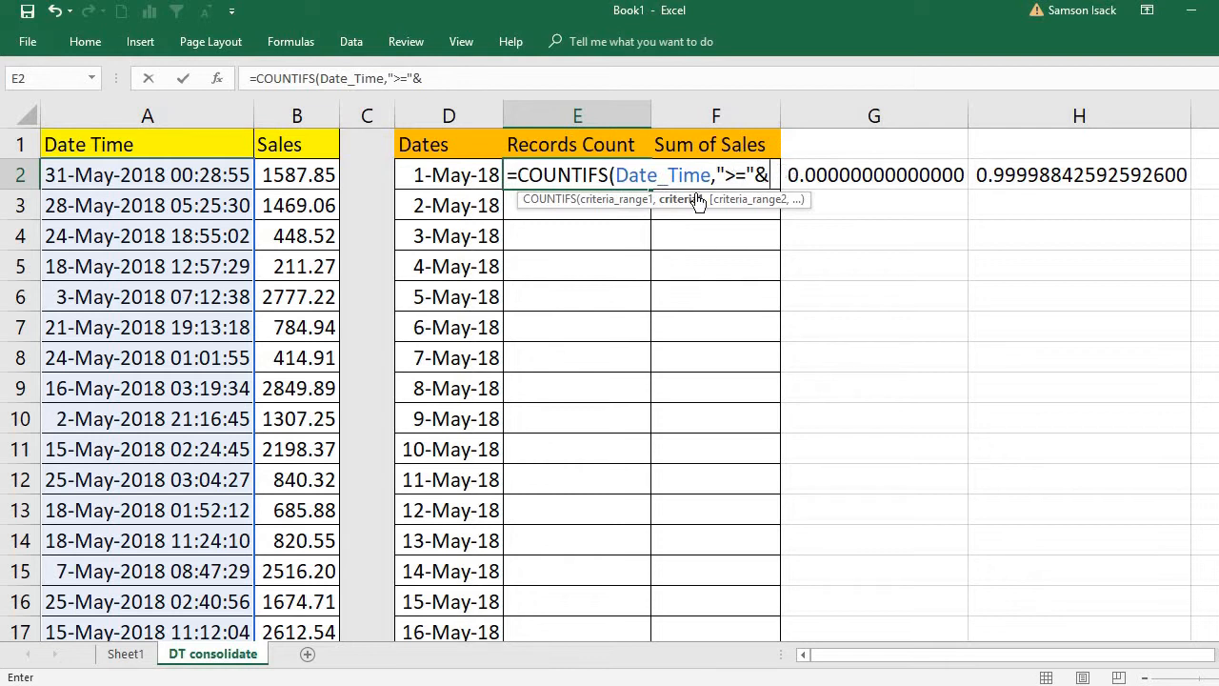
click(465, 174)
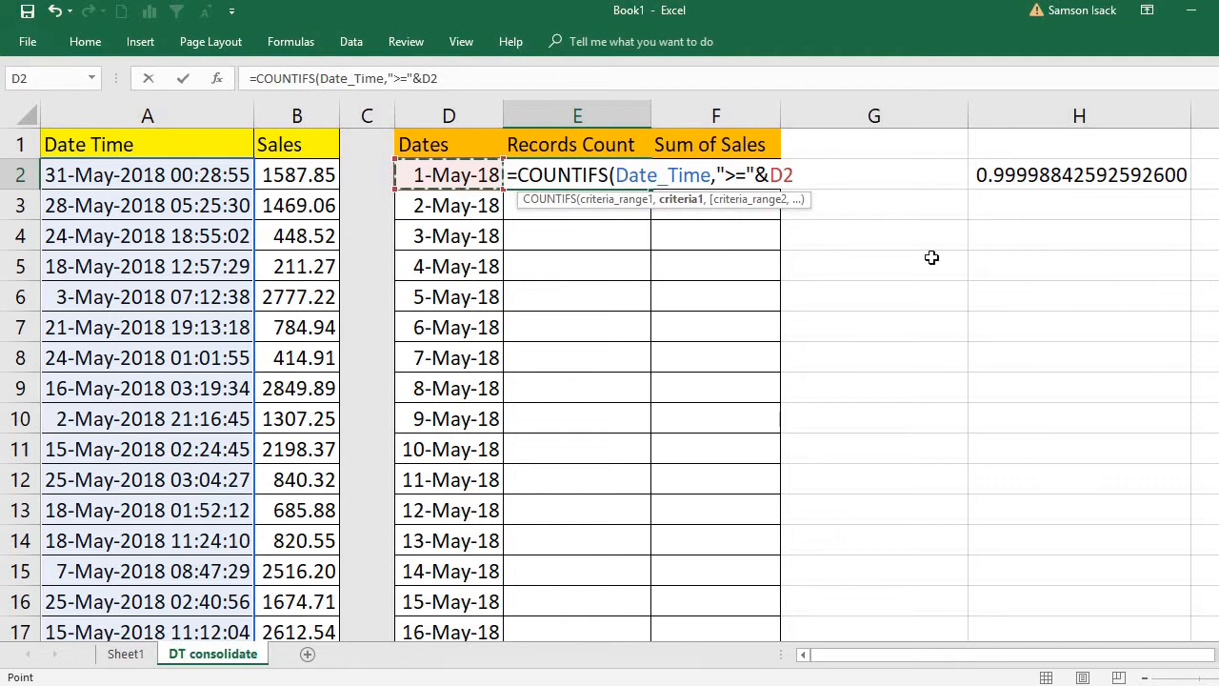
text(+)
text(0.00)
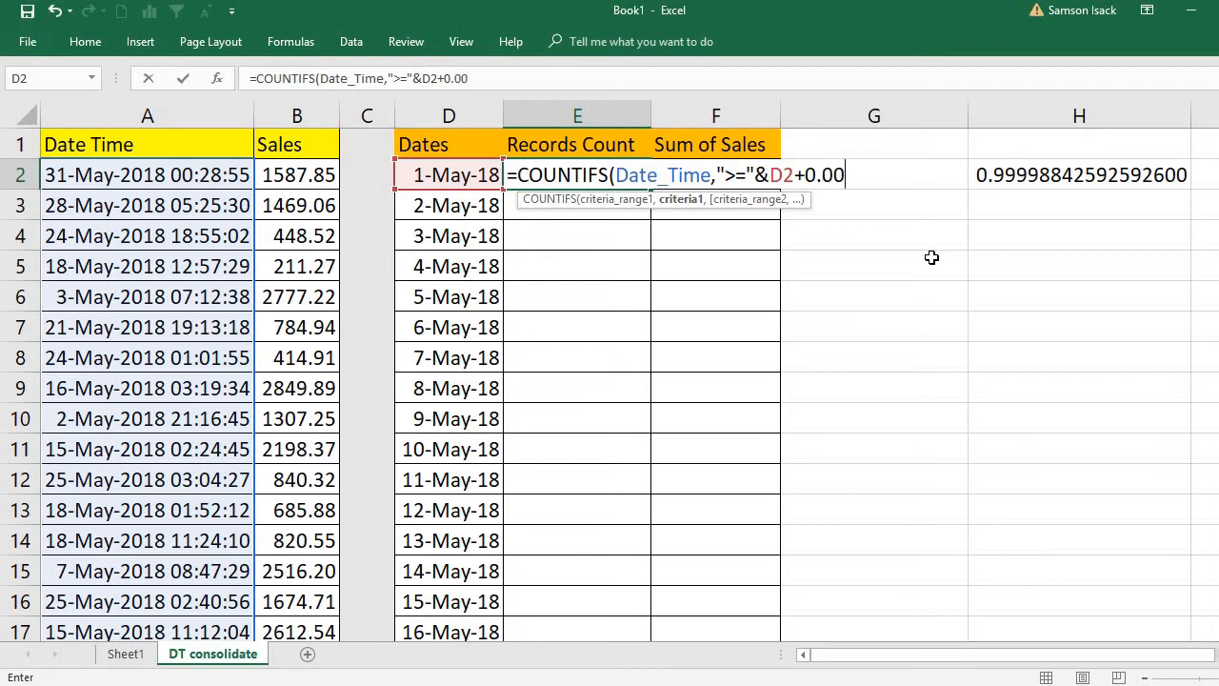
text(,)
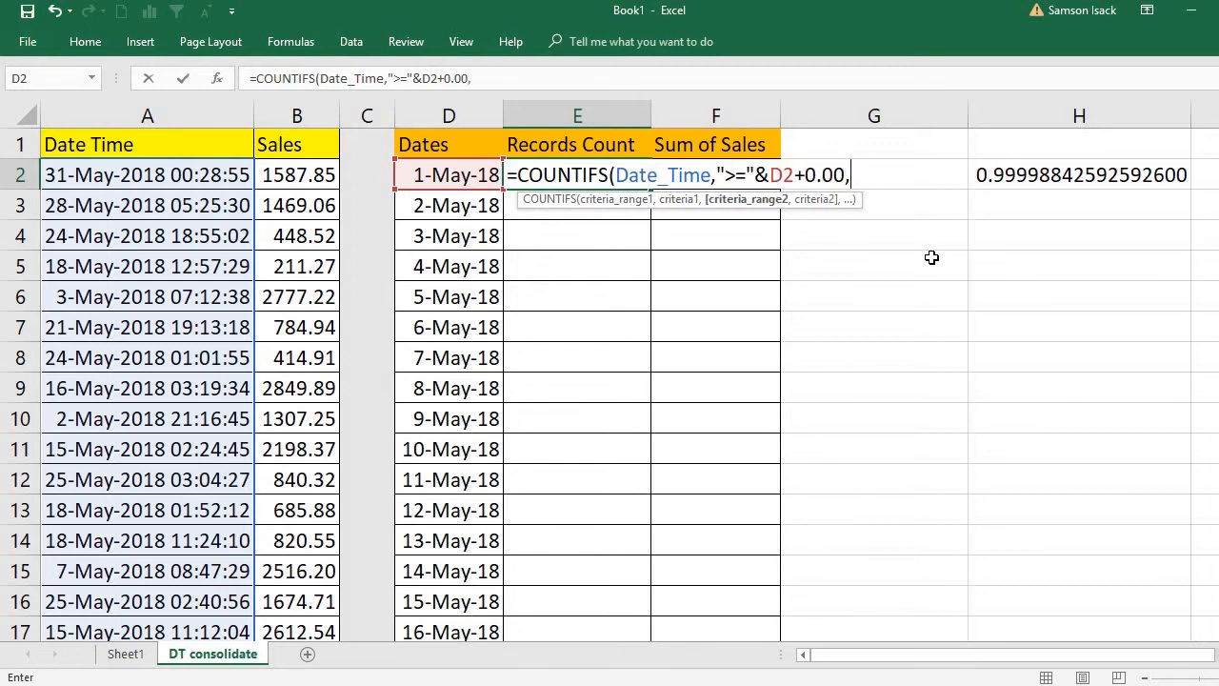
key(BackSpace)
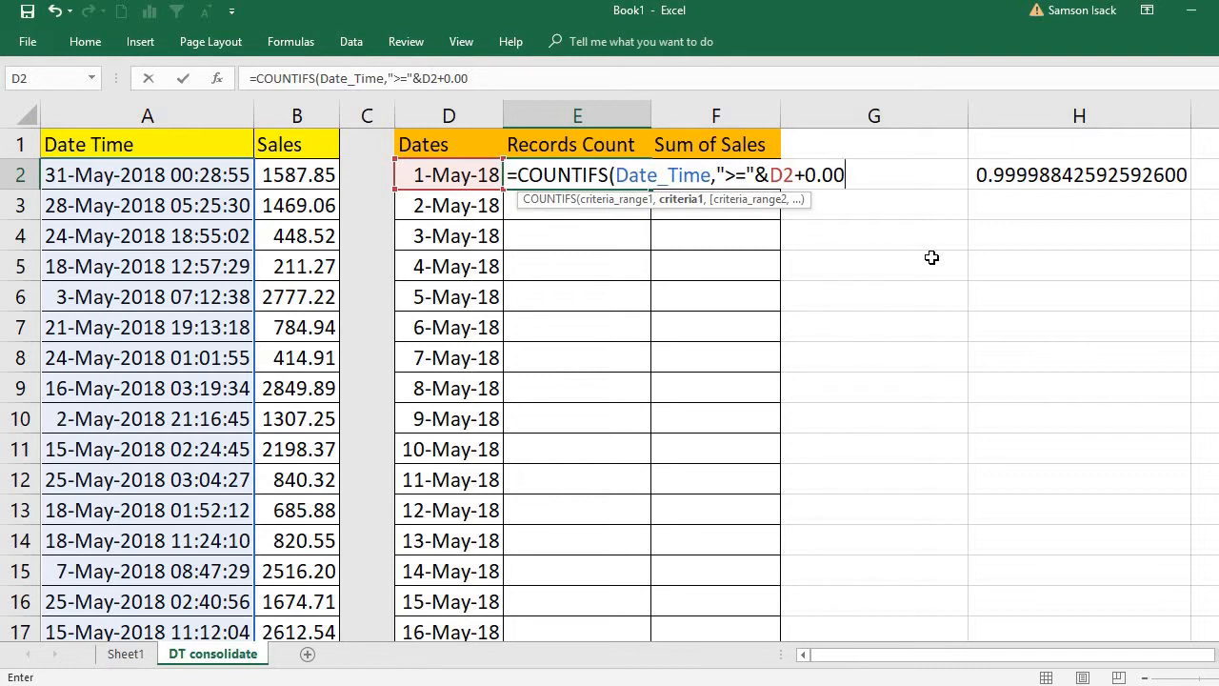
text(,)
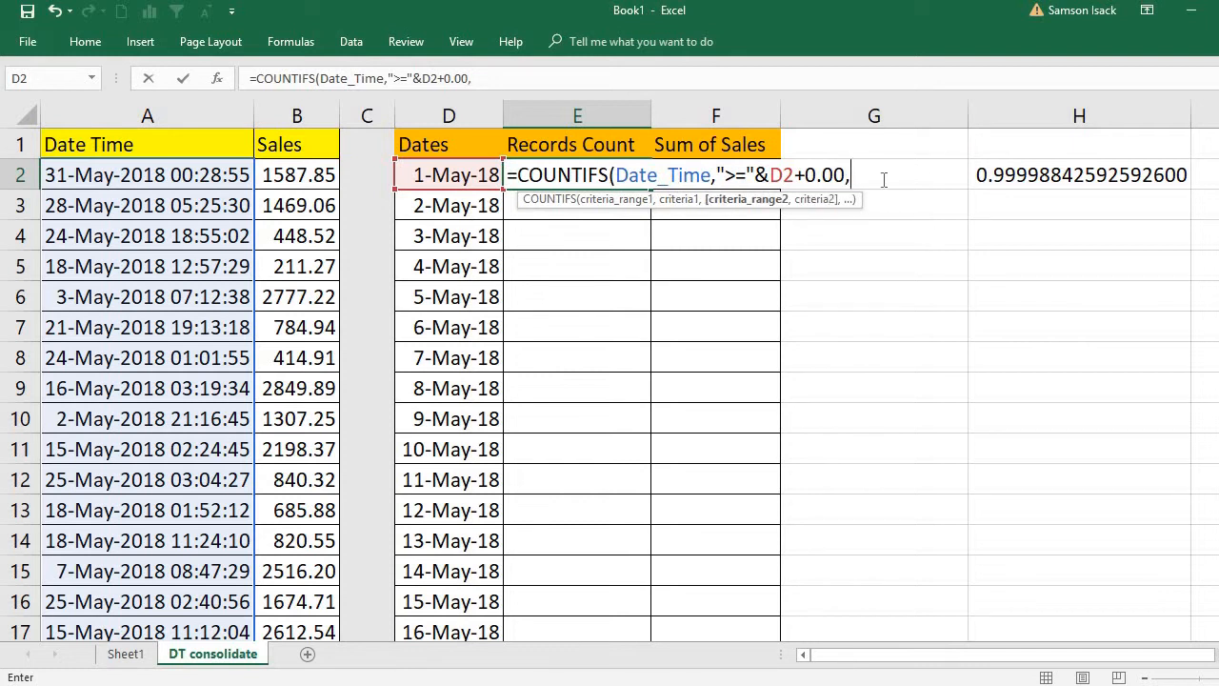
drag(844, 174, 794, 174)
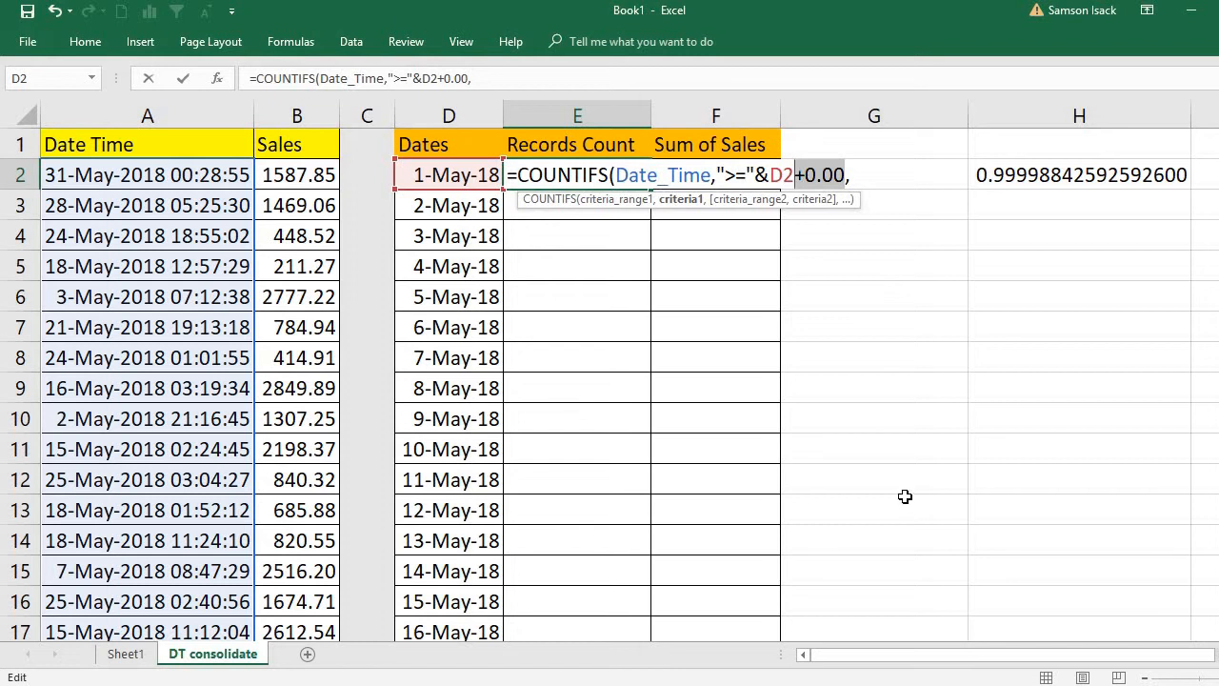
click(846, 174)
text(00)
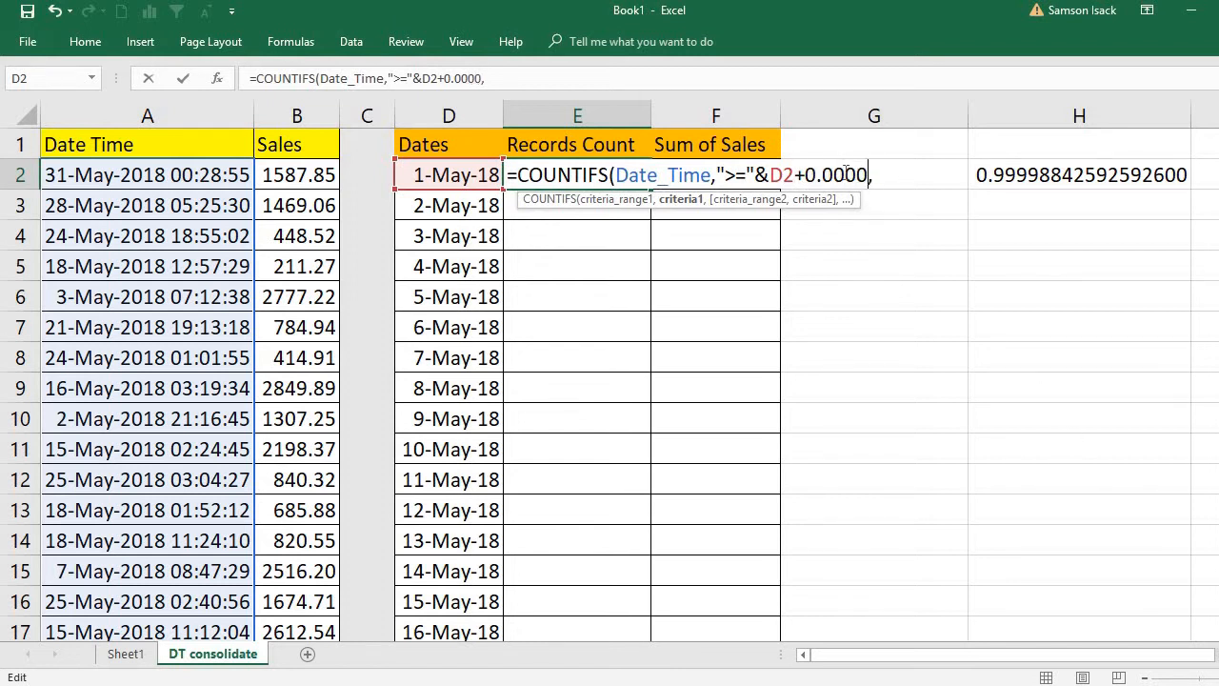
text(0)
click(898, 174)
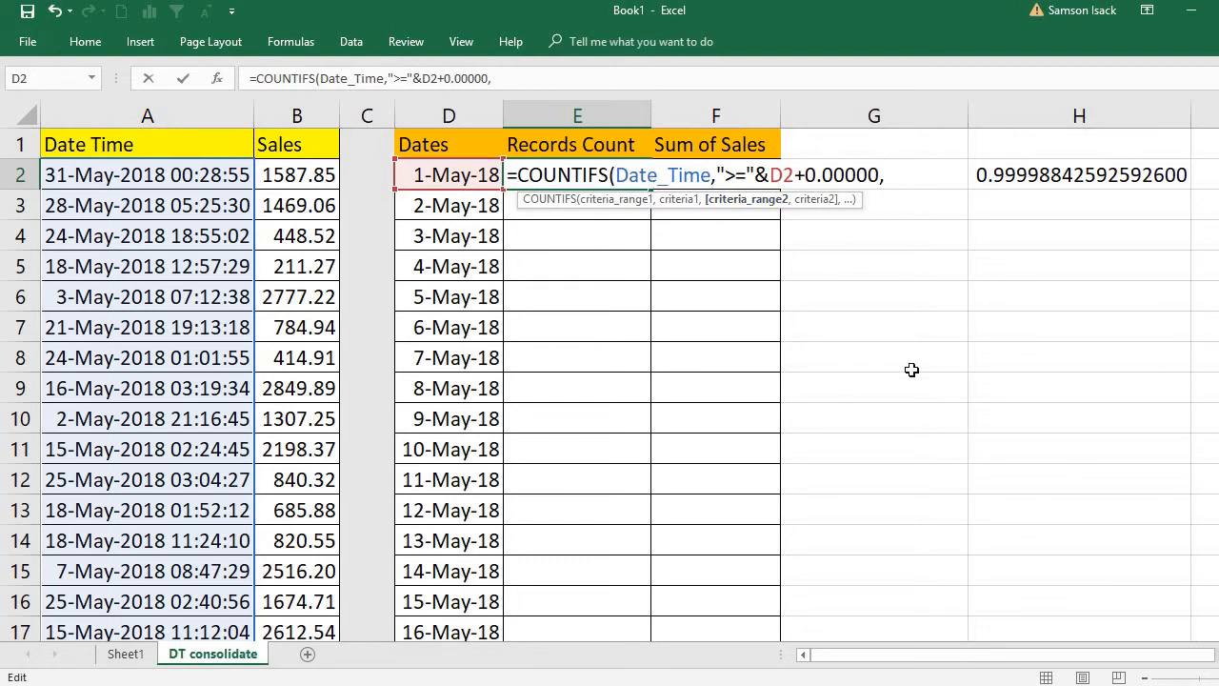
Add the named range Date_Time as the second criteria range of the COUNTIFS formula.
text(D)
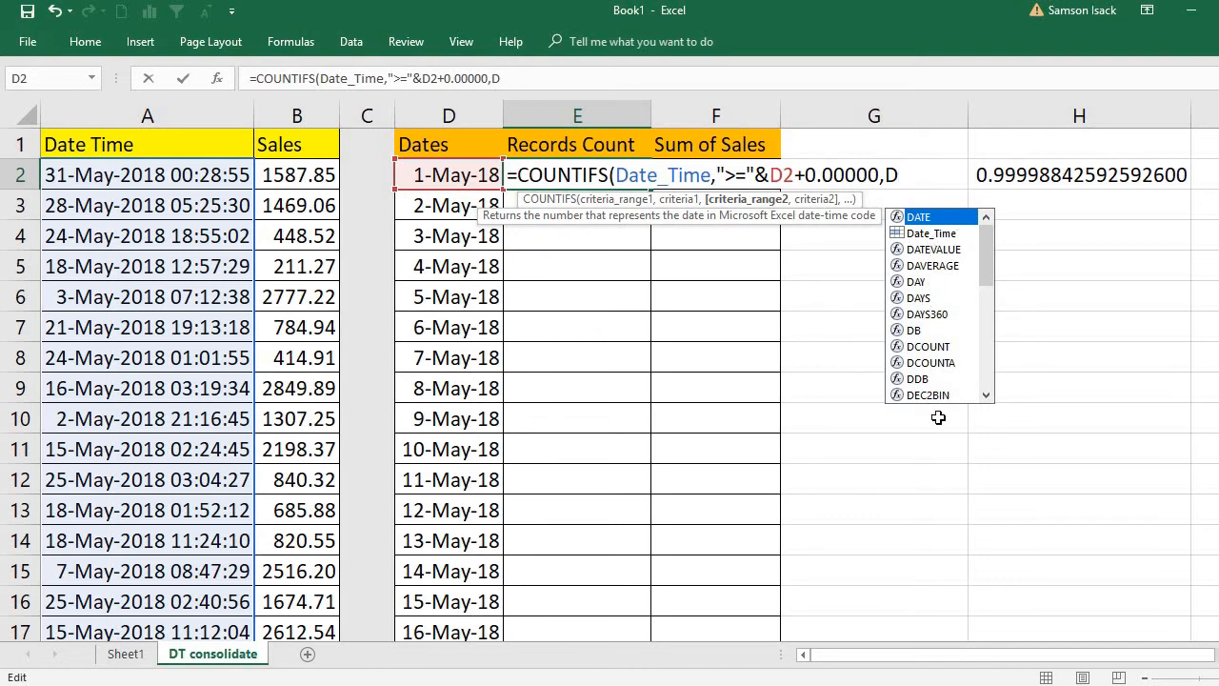
click(927, 237)
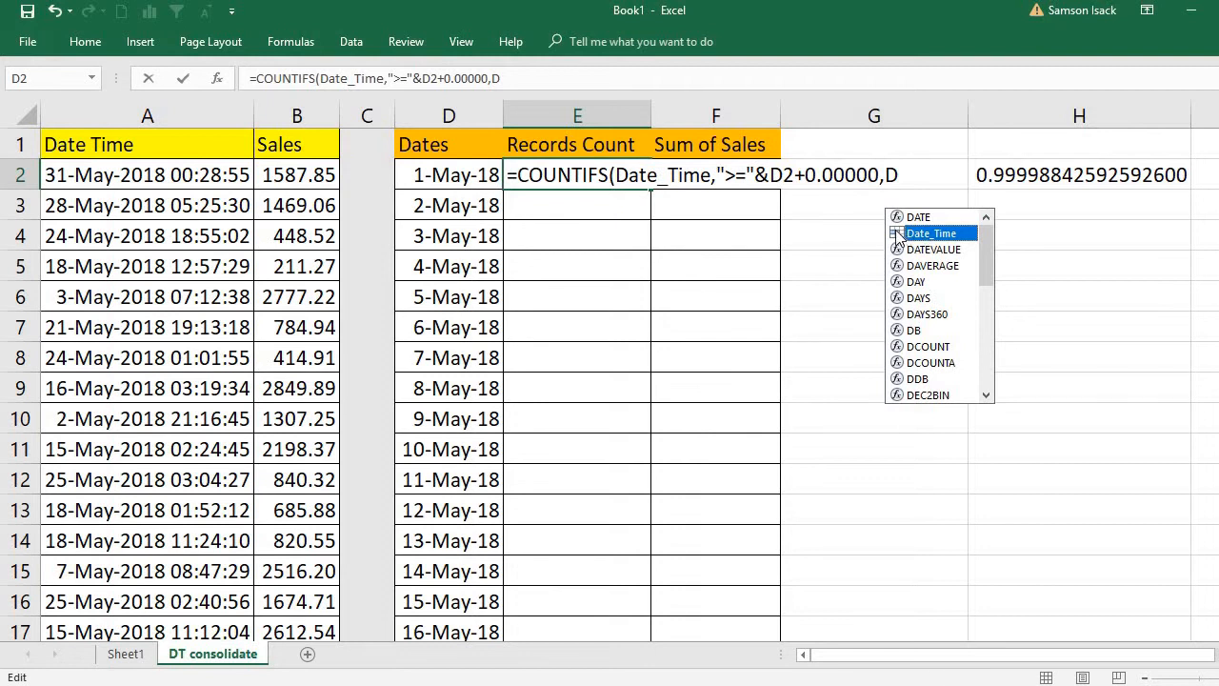
double_click(930, 234)
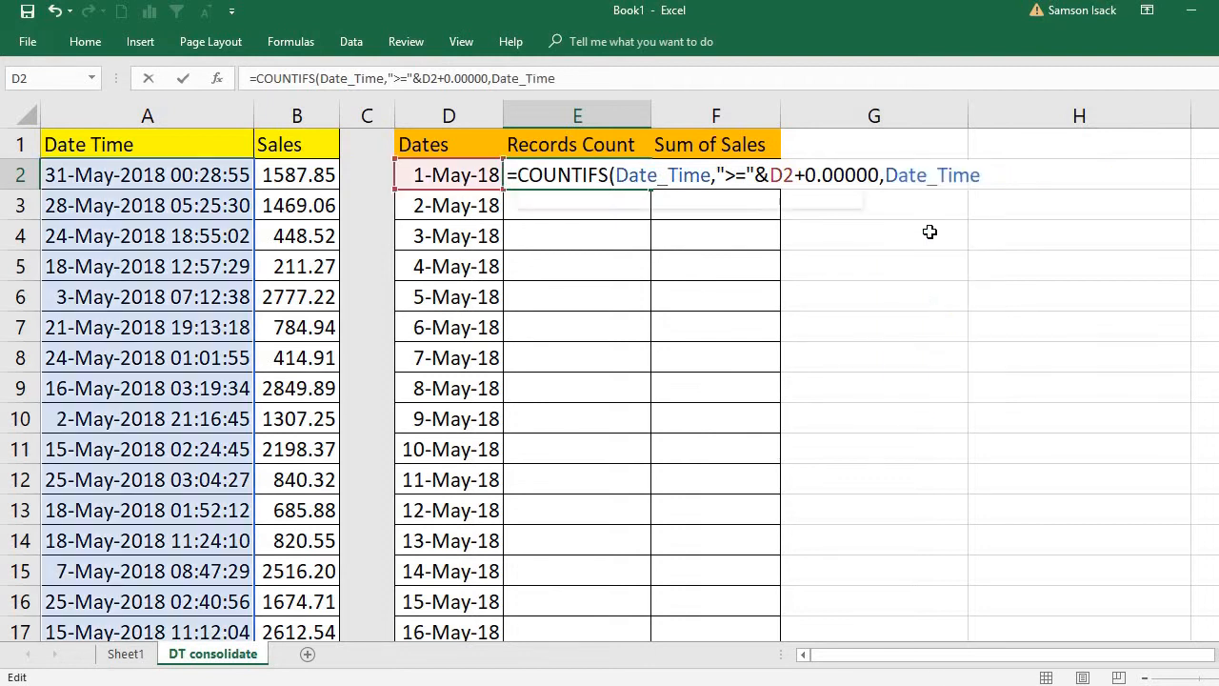
text(,)
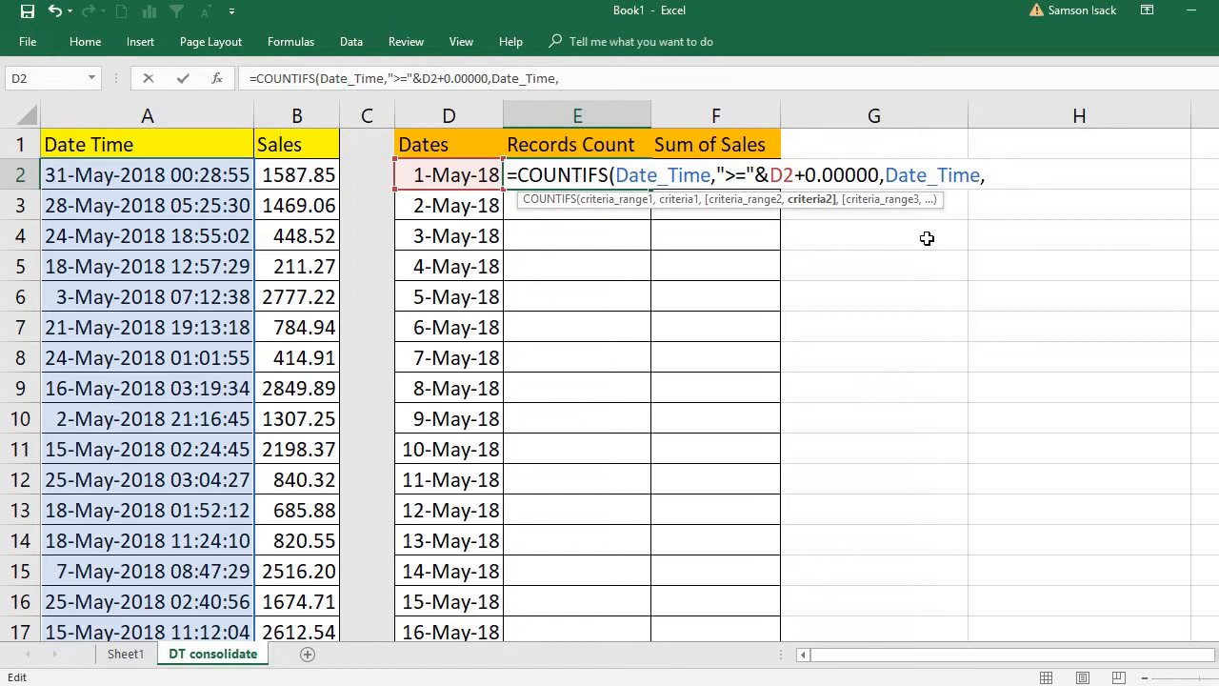
Add the end-of-day criterion "<="&D2+.99999 and enter the completed COUNTIFS formula in E2.
text("<="&)
click(433, 177)
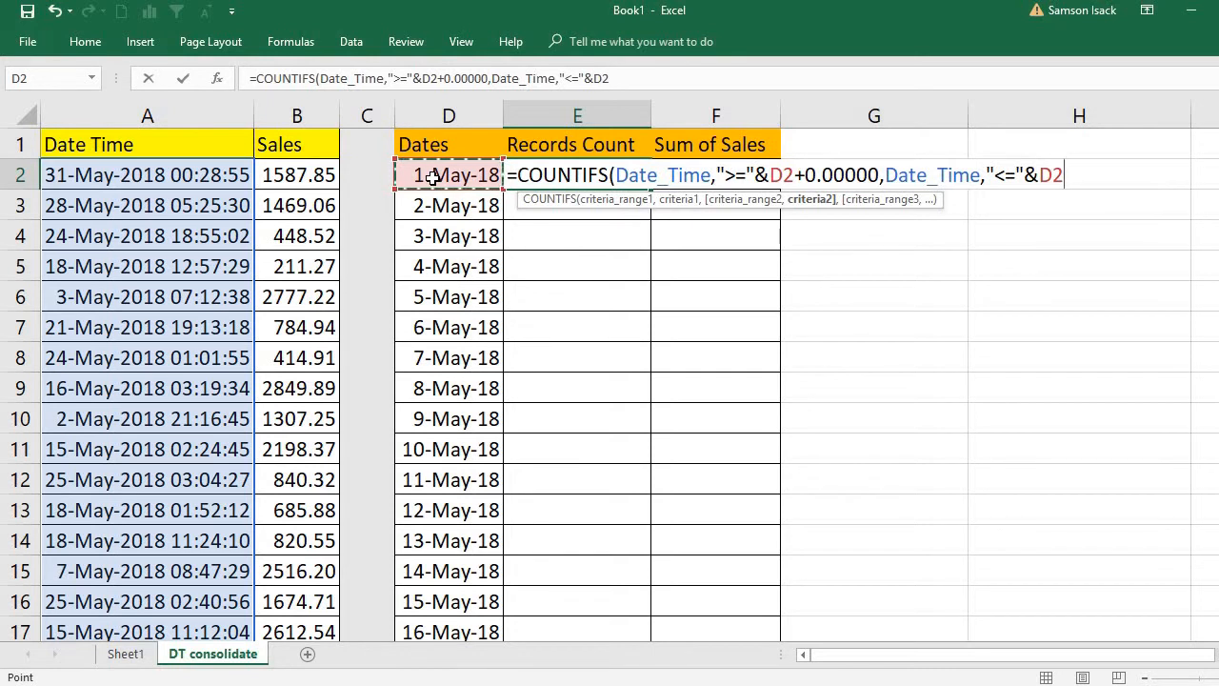
text(+)
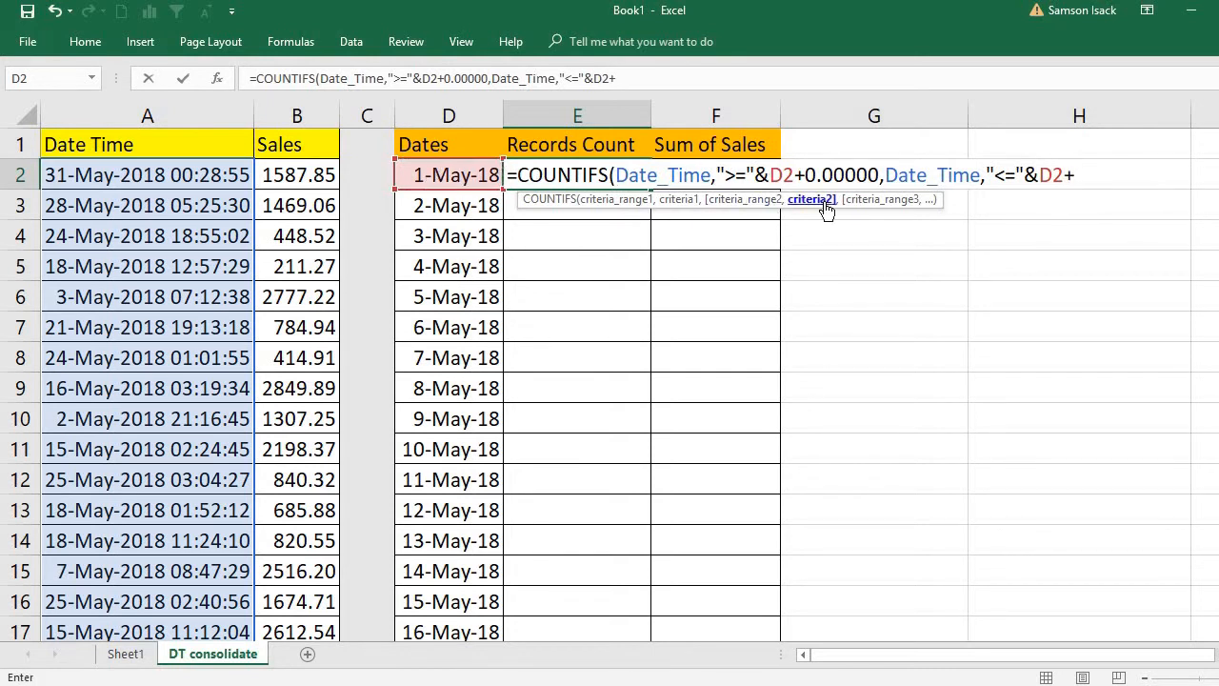
text(.99999)
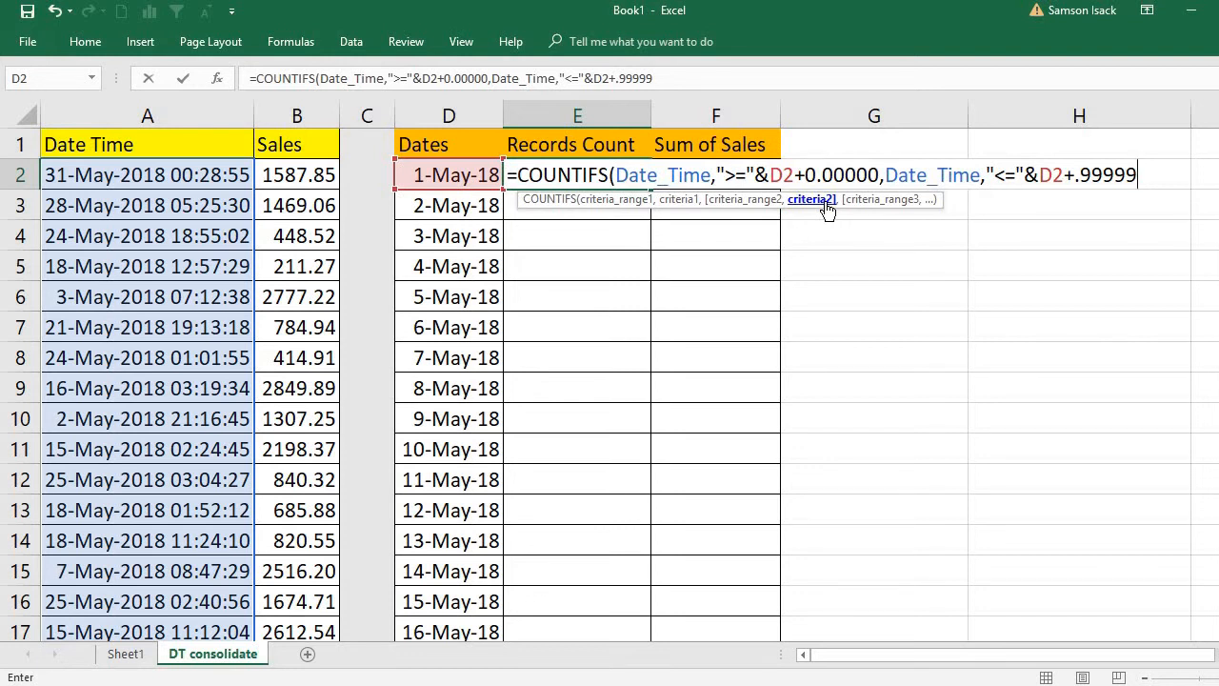
text())
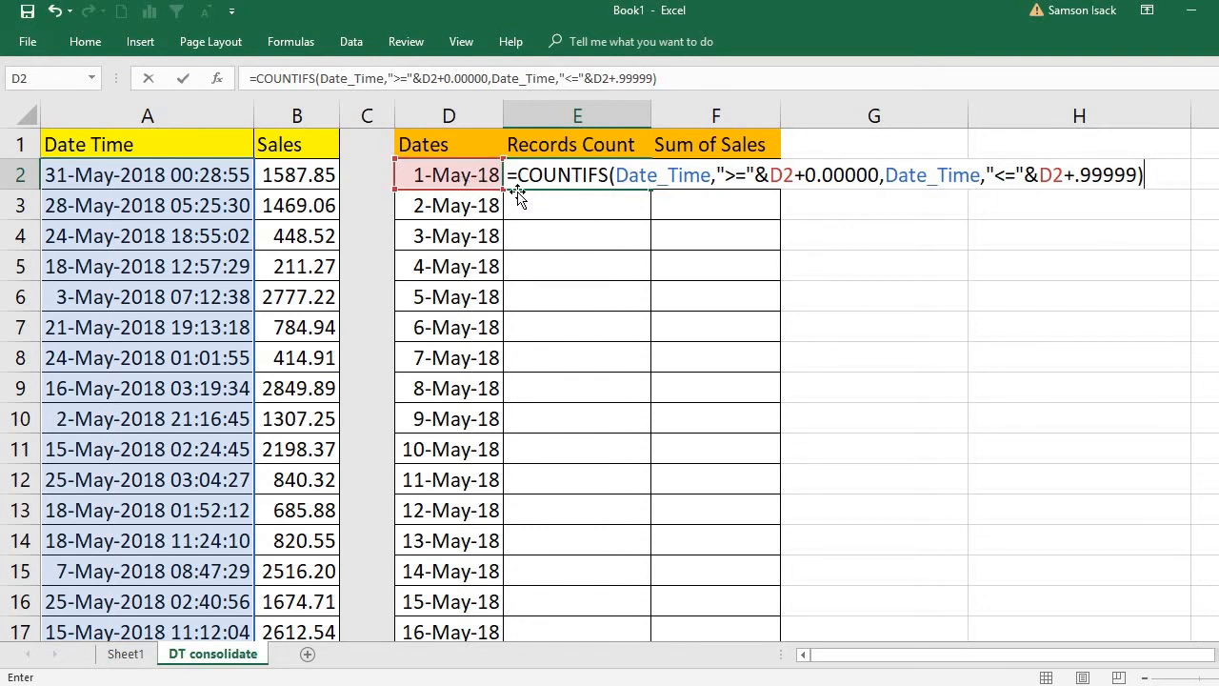
key(Return)
key(Up)
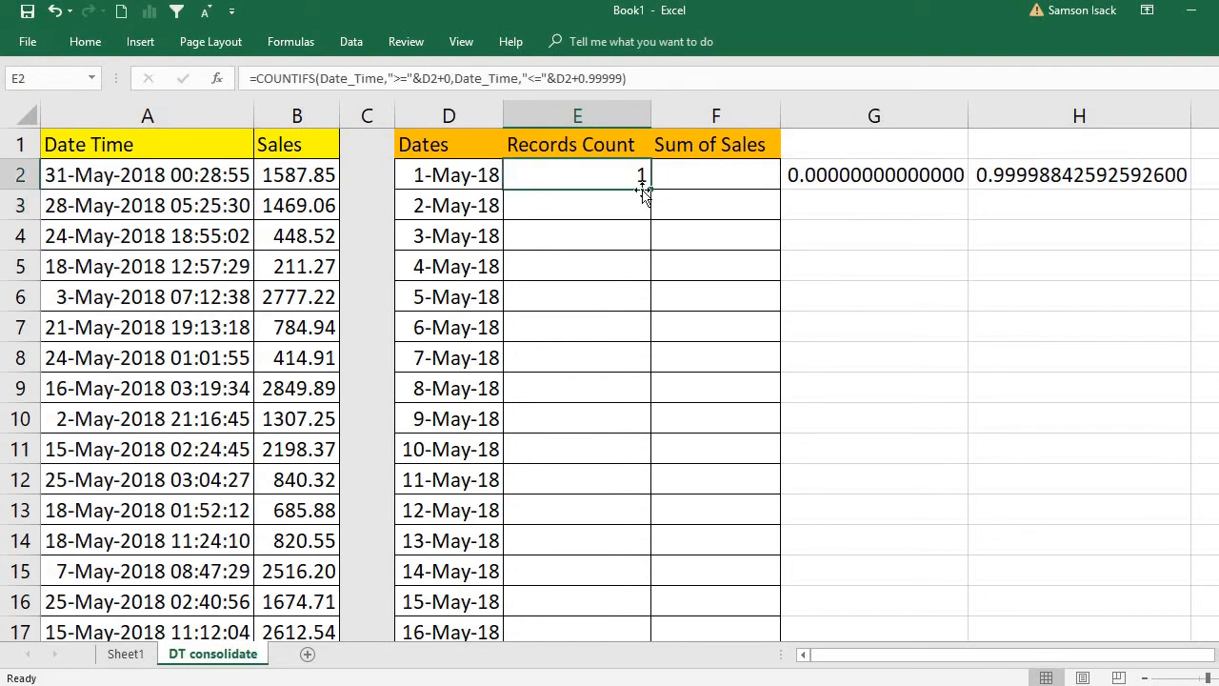
Copy the Records Count formula from E2 down to E3 for 2-May-18.
drag(650, 188, 652, 210)
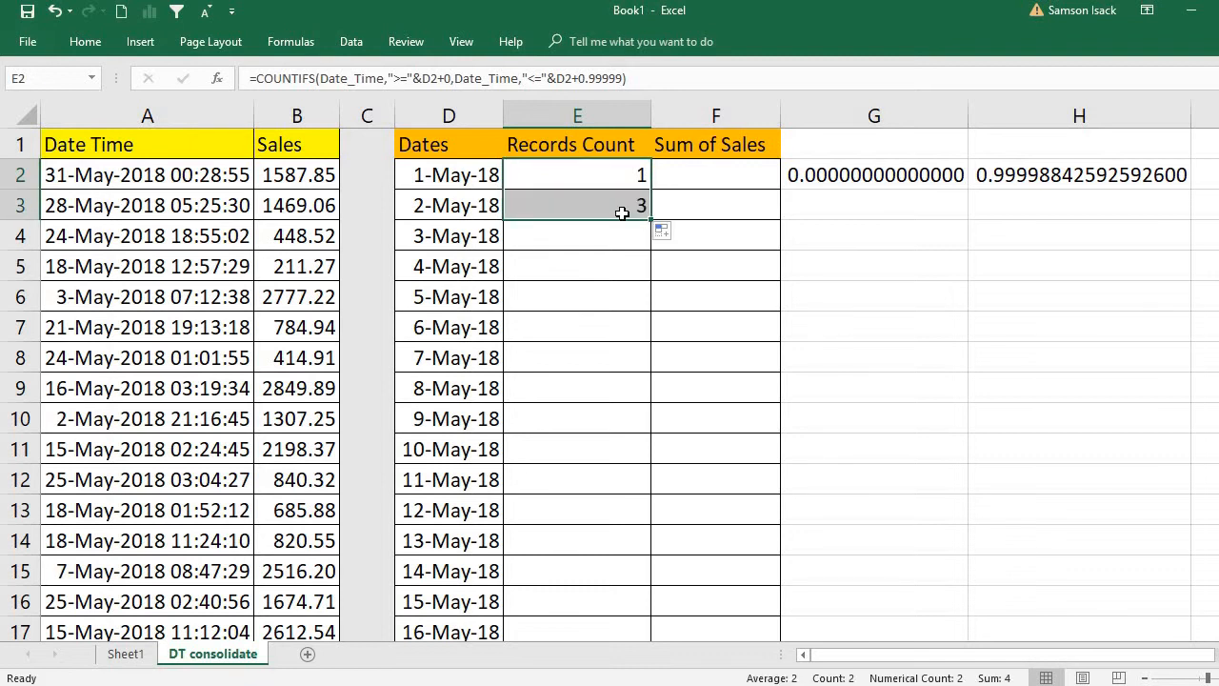
click(623, 210)
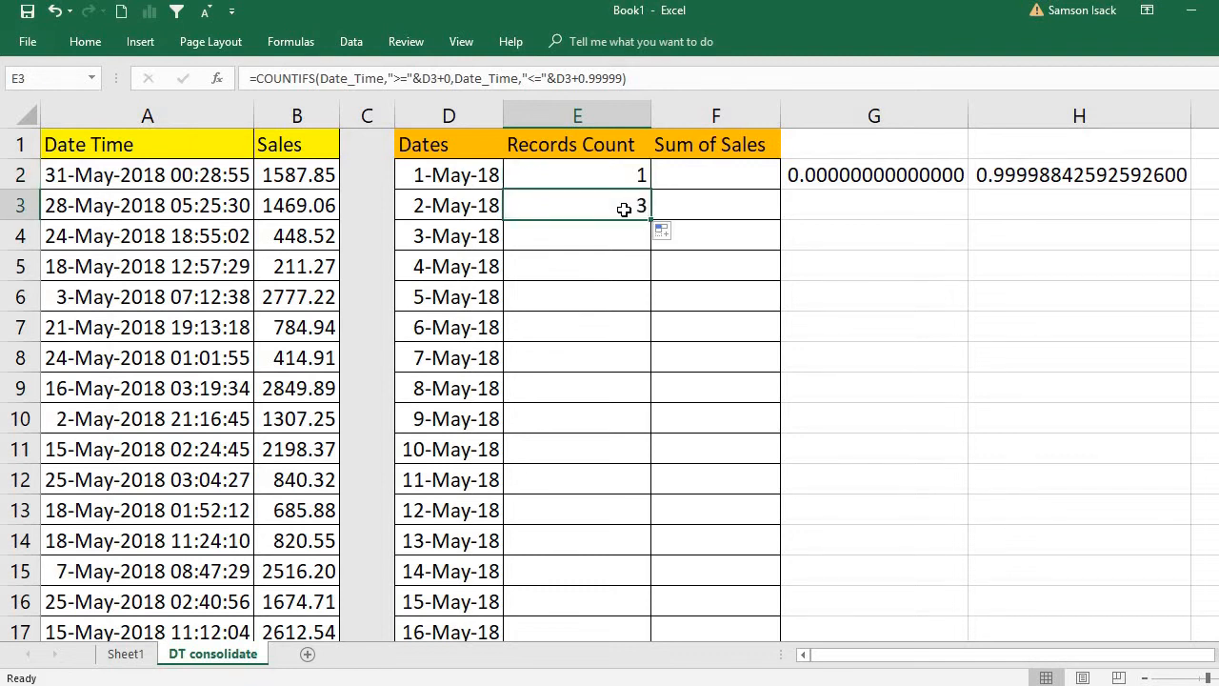
Check the highlighted 2-May-2018 entries in the Date Time column against the Records Count for 2-May-18.
click(104, 416)
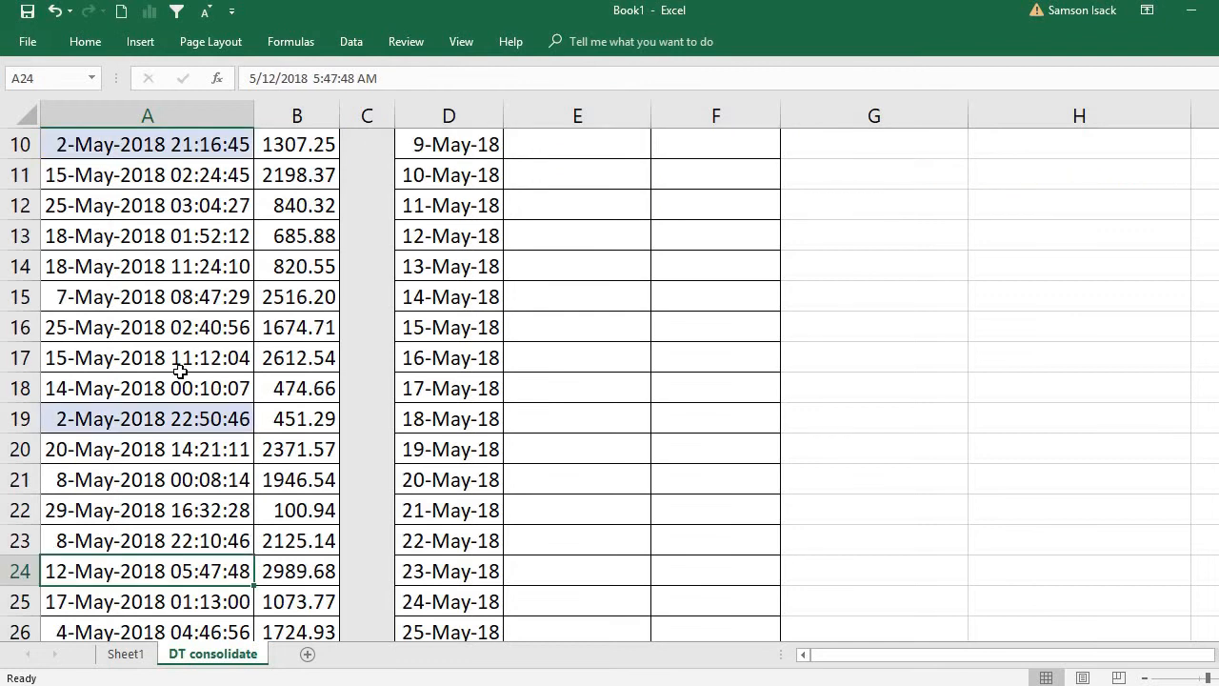
click(164, 401)
click(168, 424)
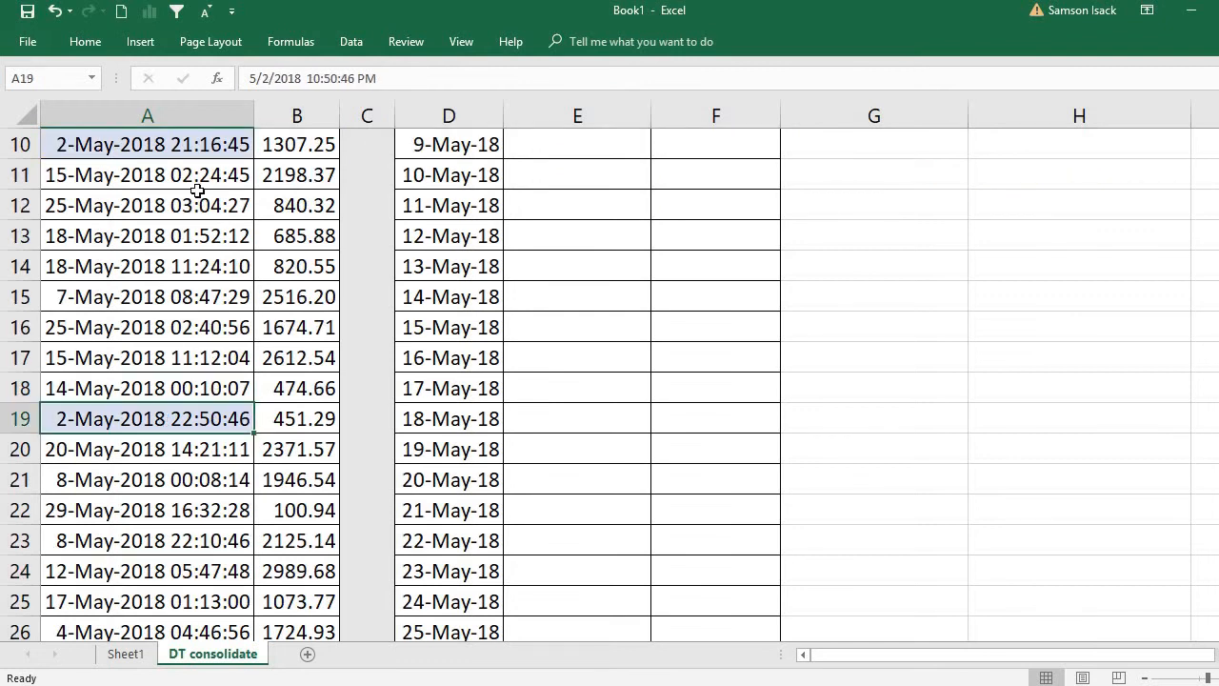
ctrl+click(210, 140)
ctrl+click(142, 427)
scroll(502, 225, down, 12)
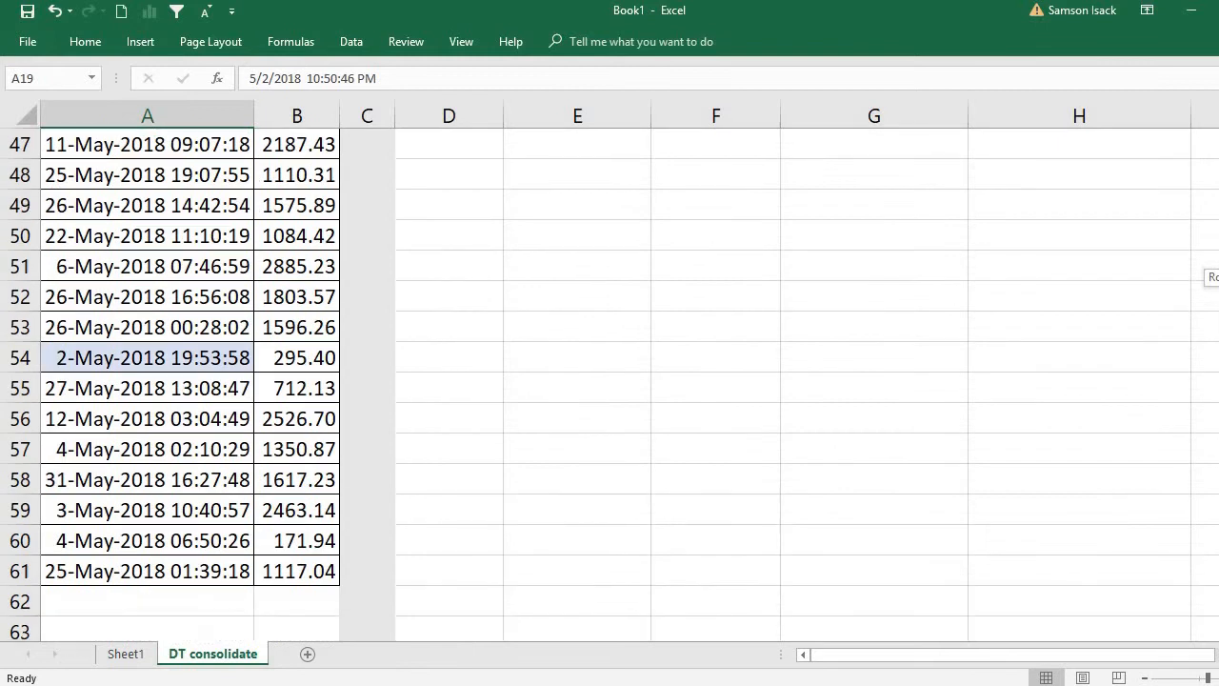
scroll(503, 225, up, 15)
Fill the Records Count formula from E3 down to E32, the row for 31-May-18.
click(629, 212)
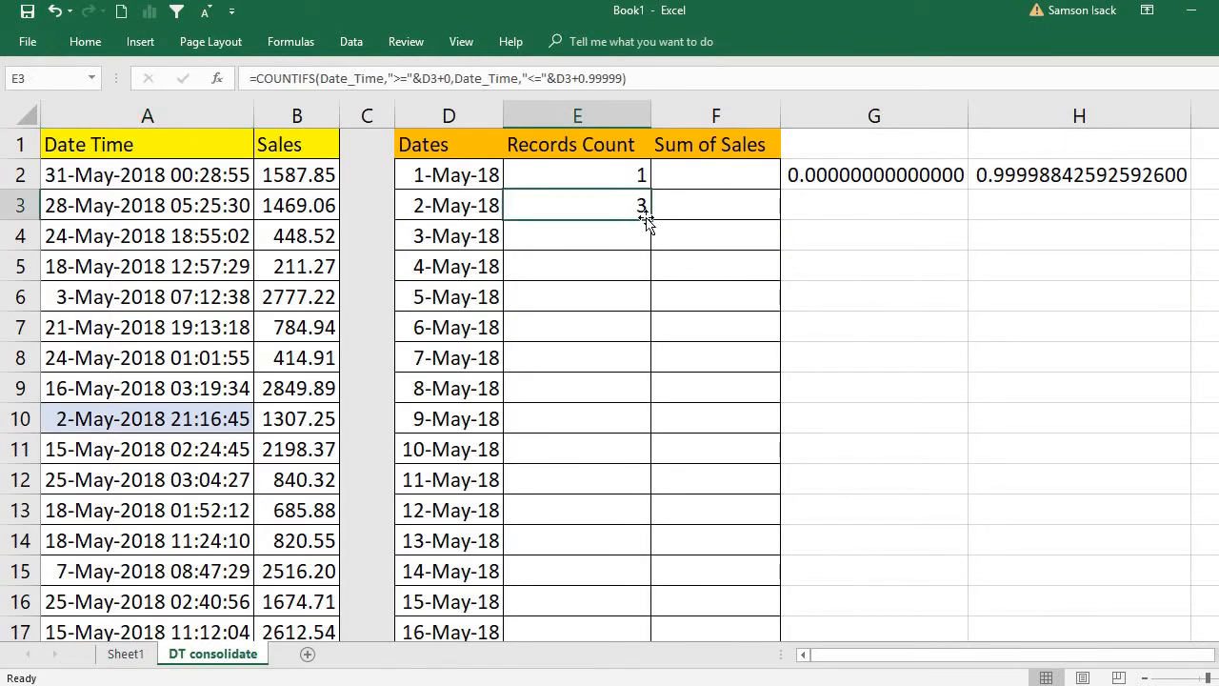
double_click(654, 223)
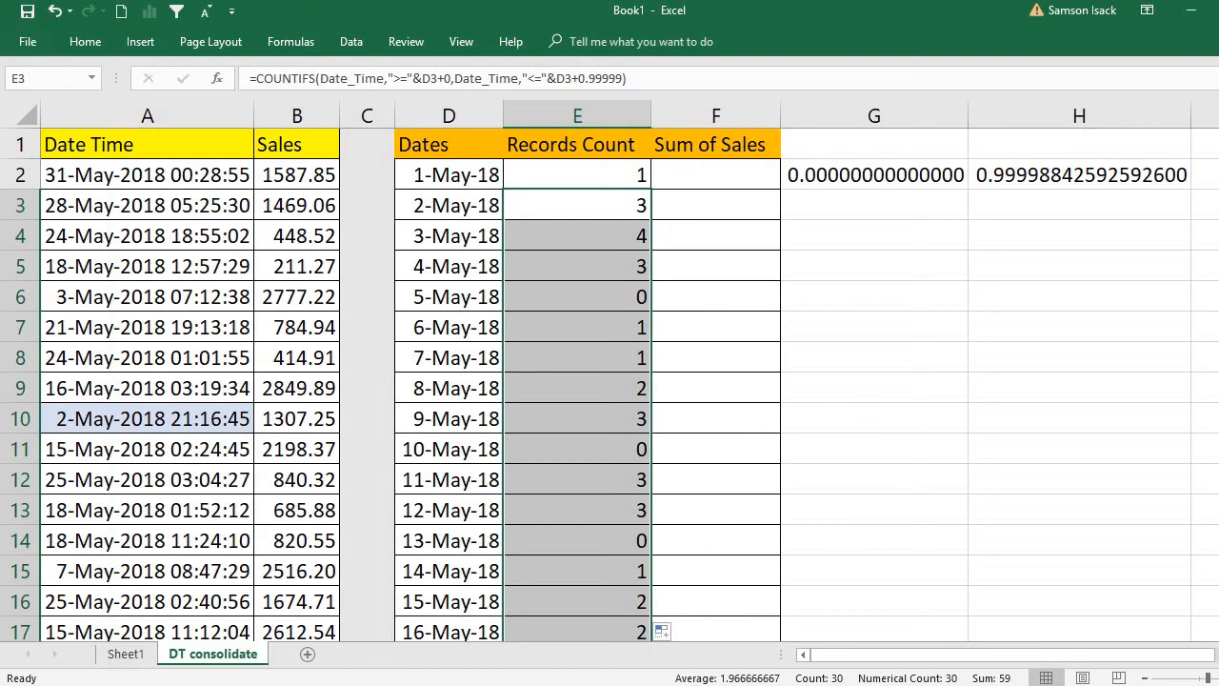
scroll(610, 381, down, 7)
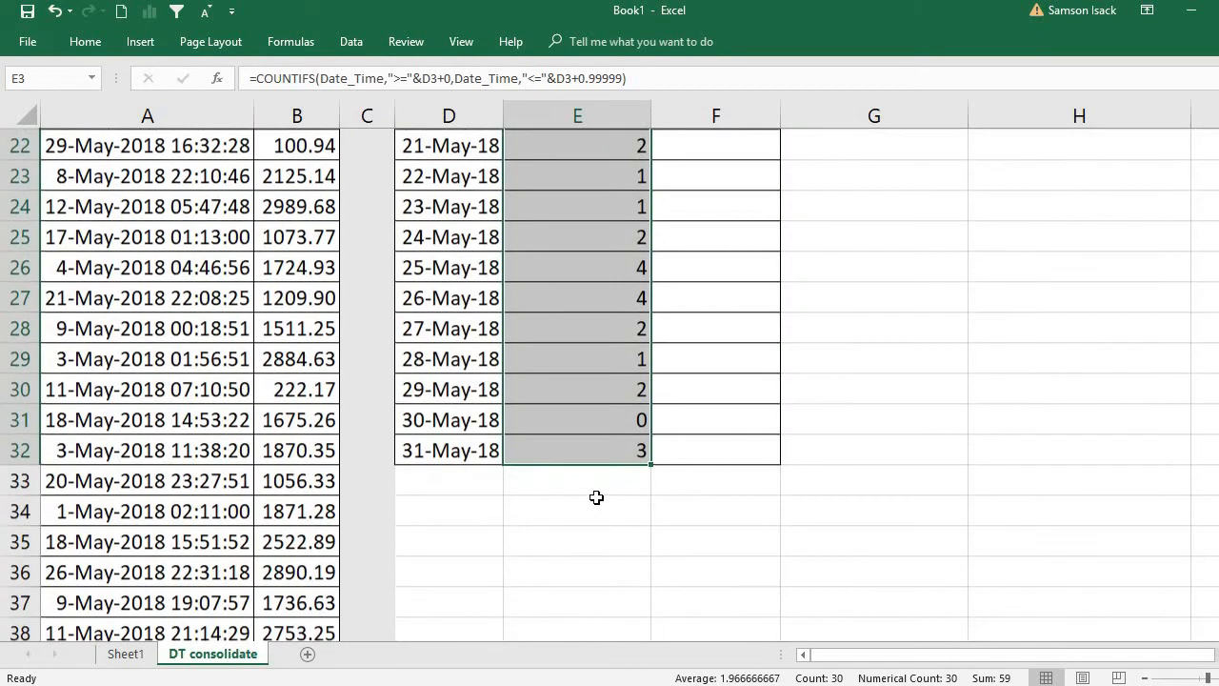
click(558, 449)
click(467, 450)
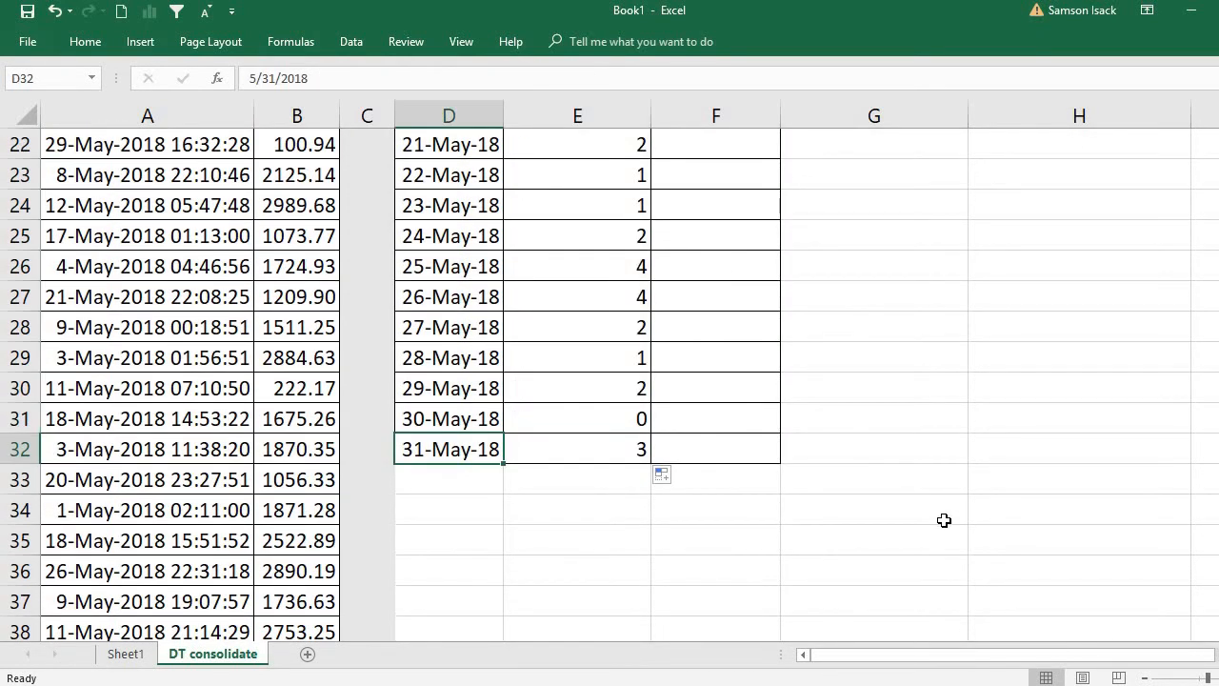
Total the Records Count column in E33 with =SUM(E2:E32).
click(622, 480)
text(=)
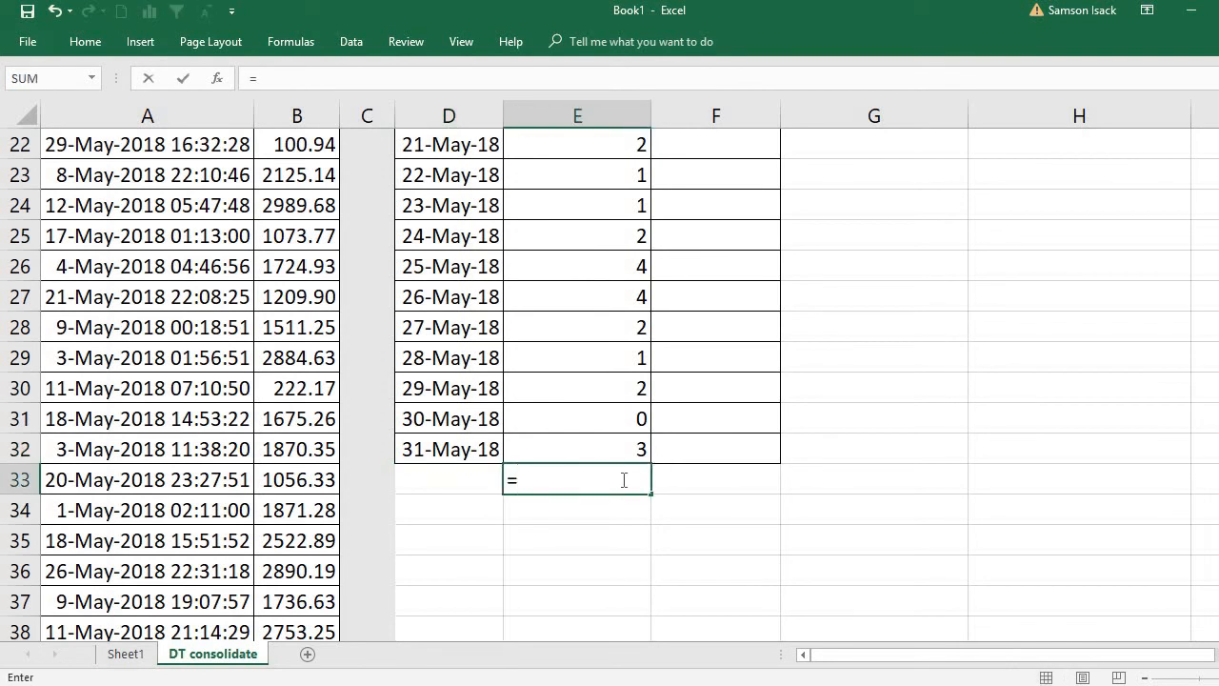
text(S)
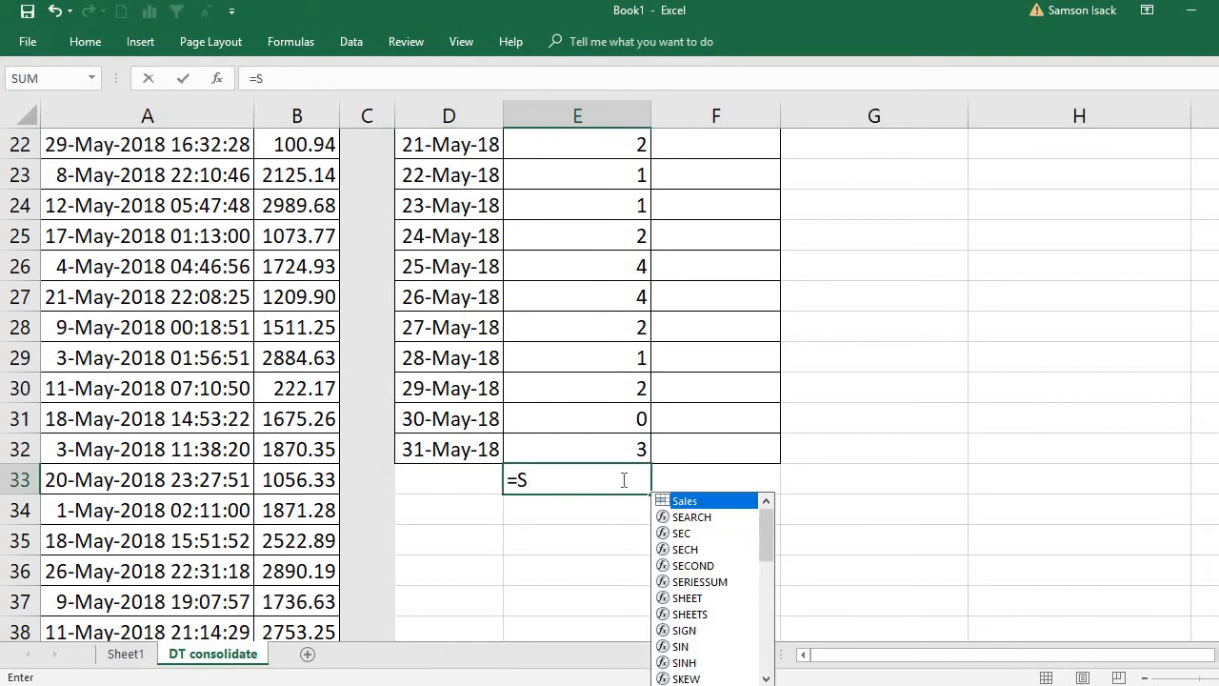
text(UM()
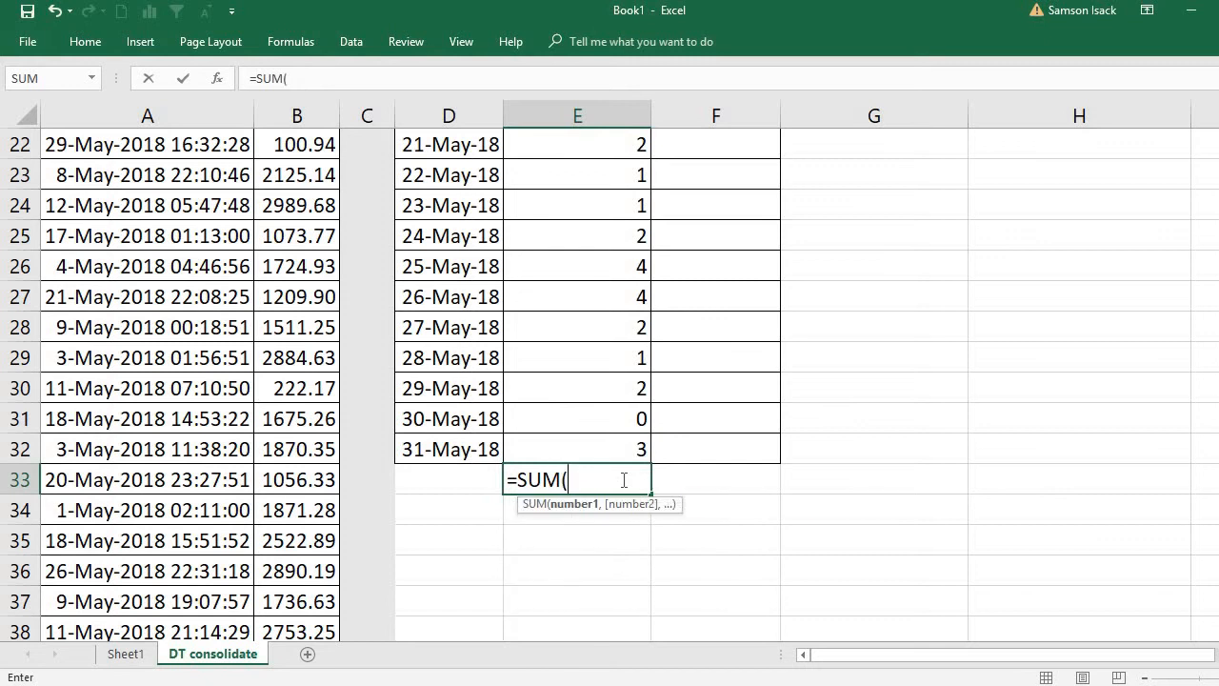
drag(621, 450, 575, 180)
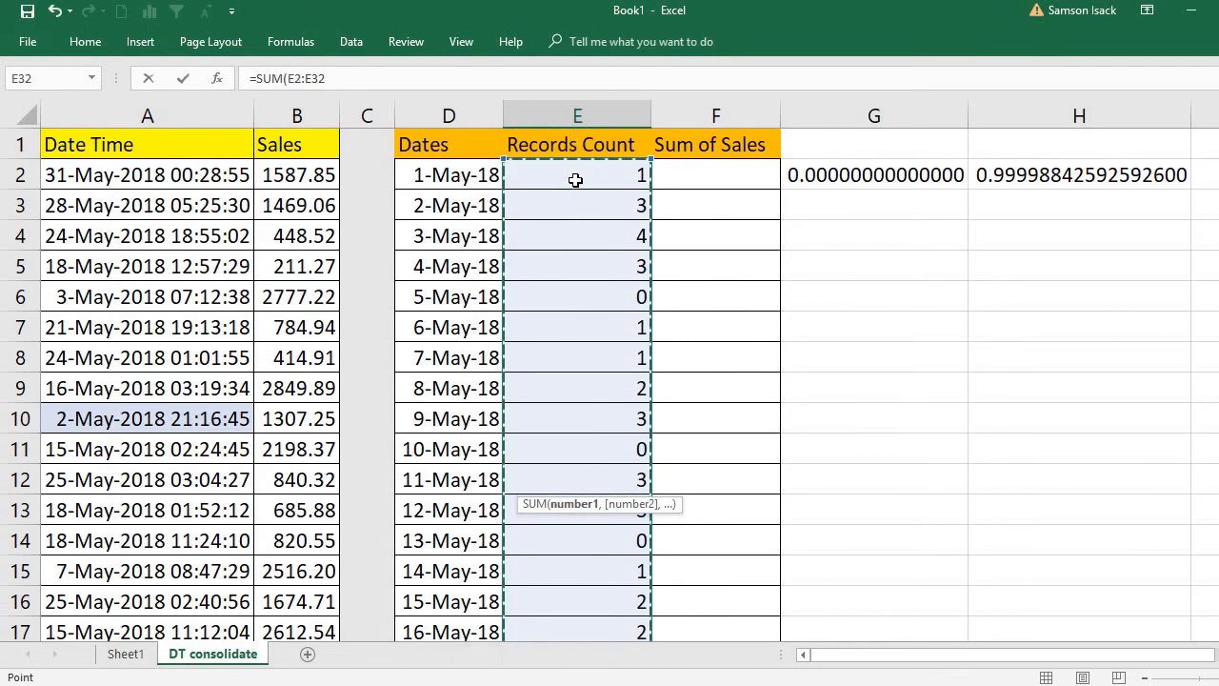
text())
key(Return)
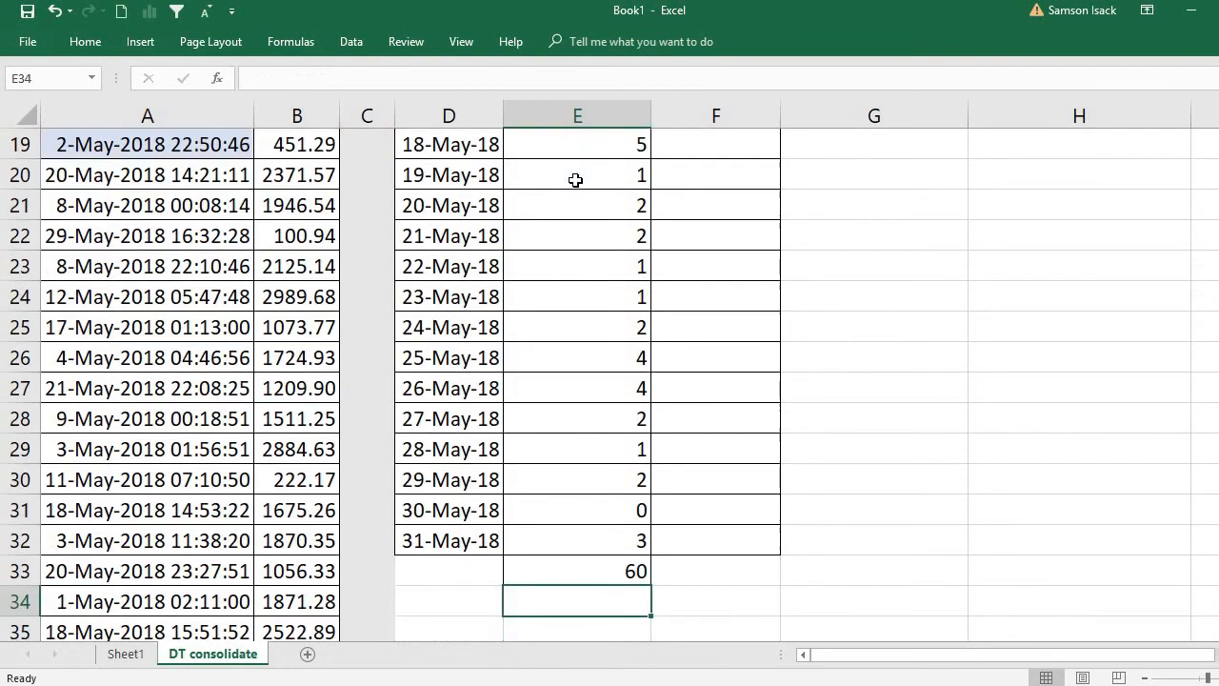
click(622, 569)
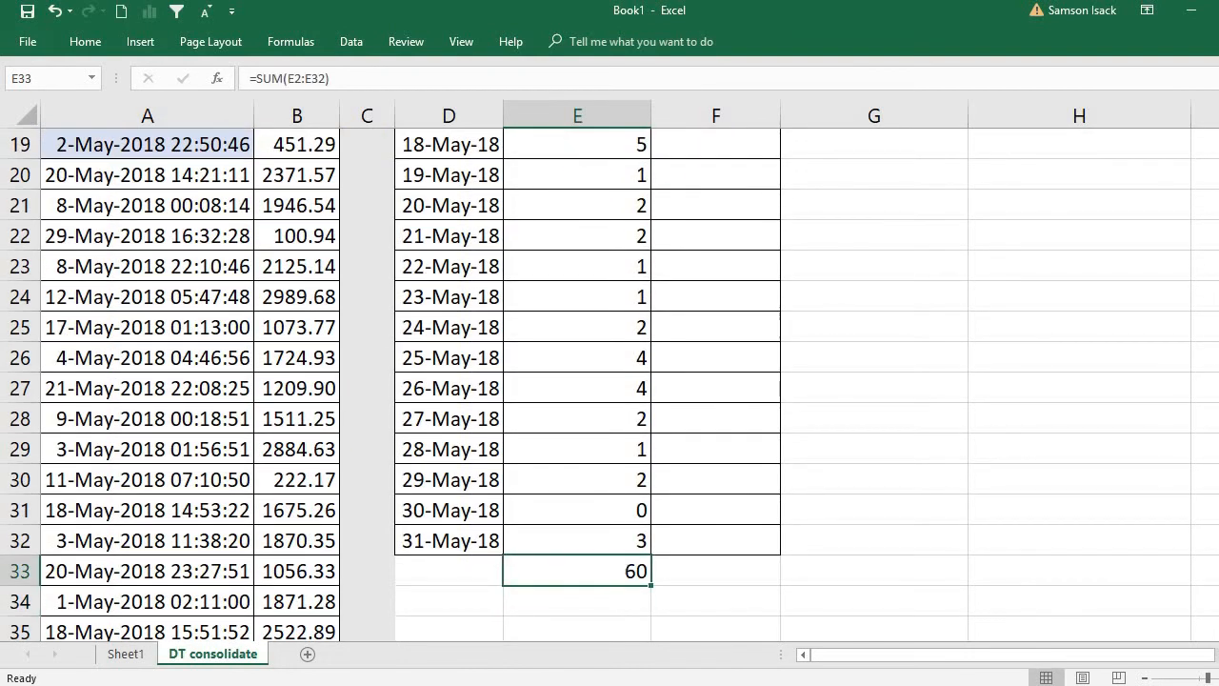
Start a SUMIFS formula in F2 with the named range Sales as its sum range.
scroll(1209, 368, up, 6)
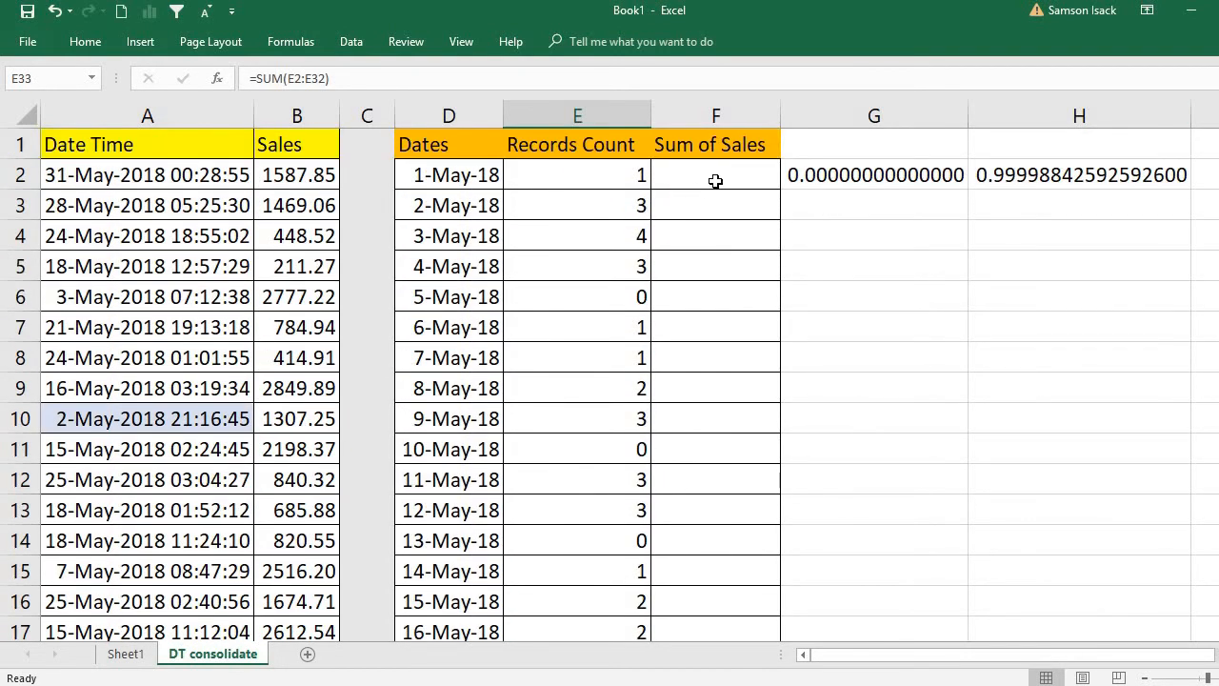
click(715, 181)
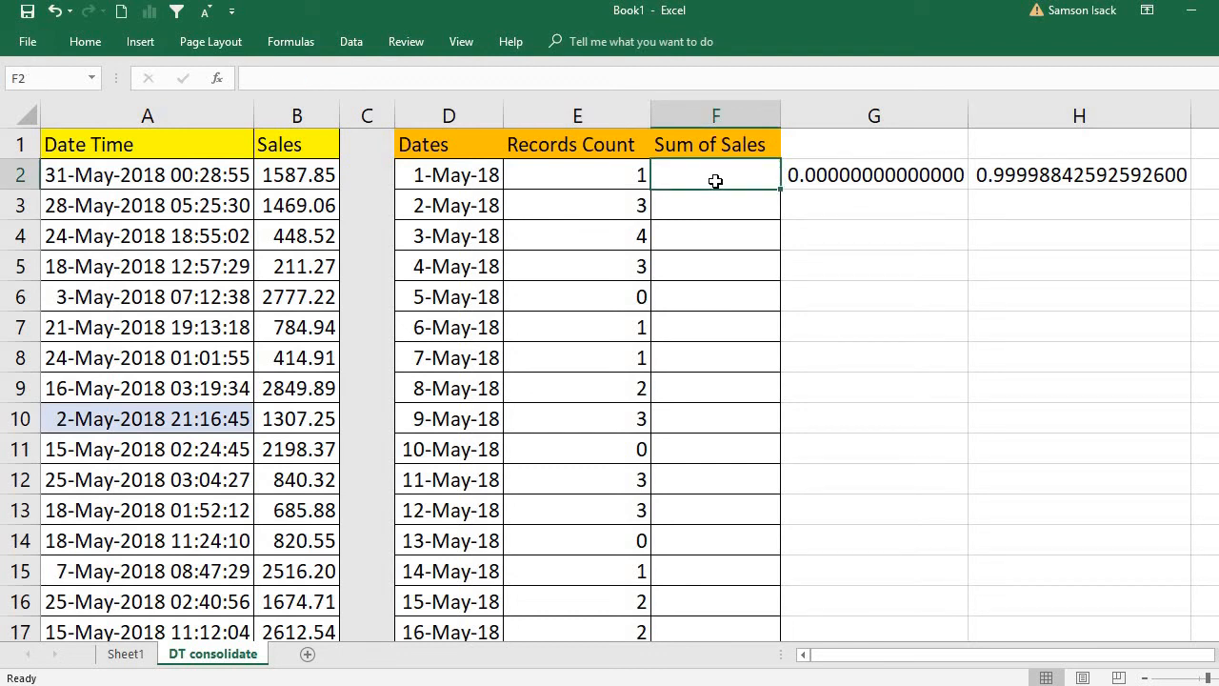
text(=SUM()
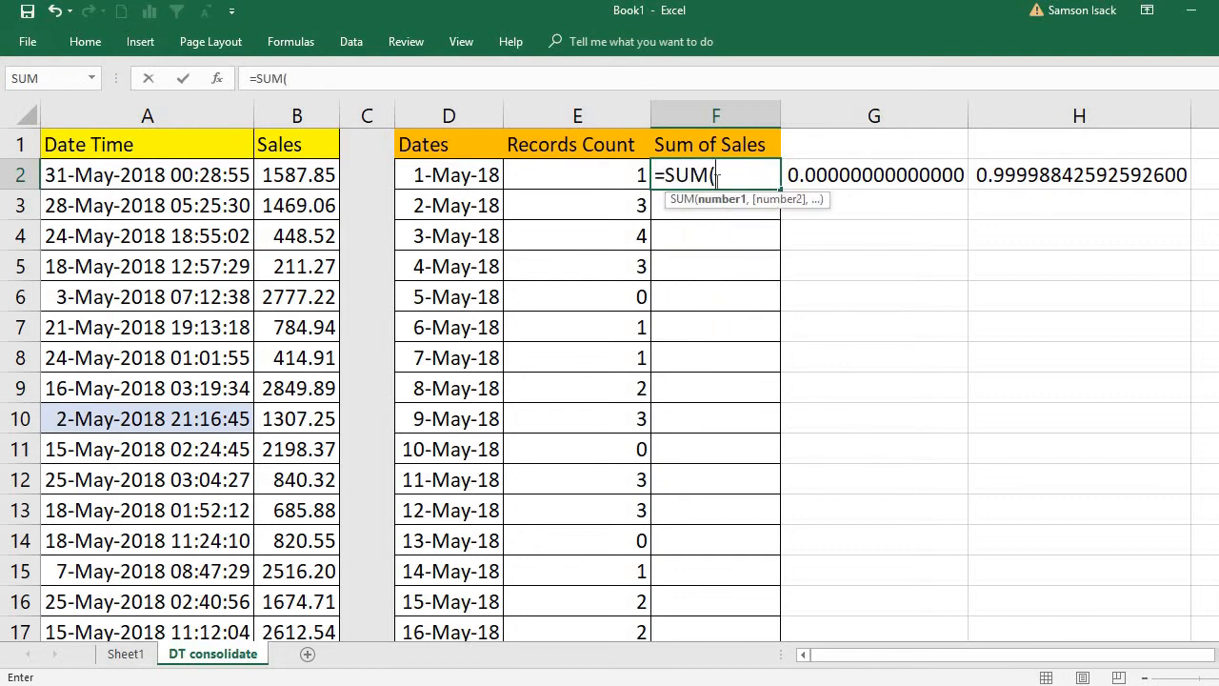
click(712, 175)
text(I)
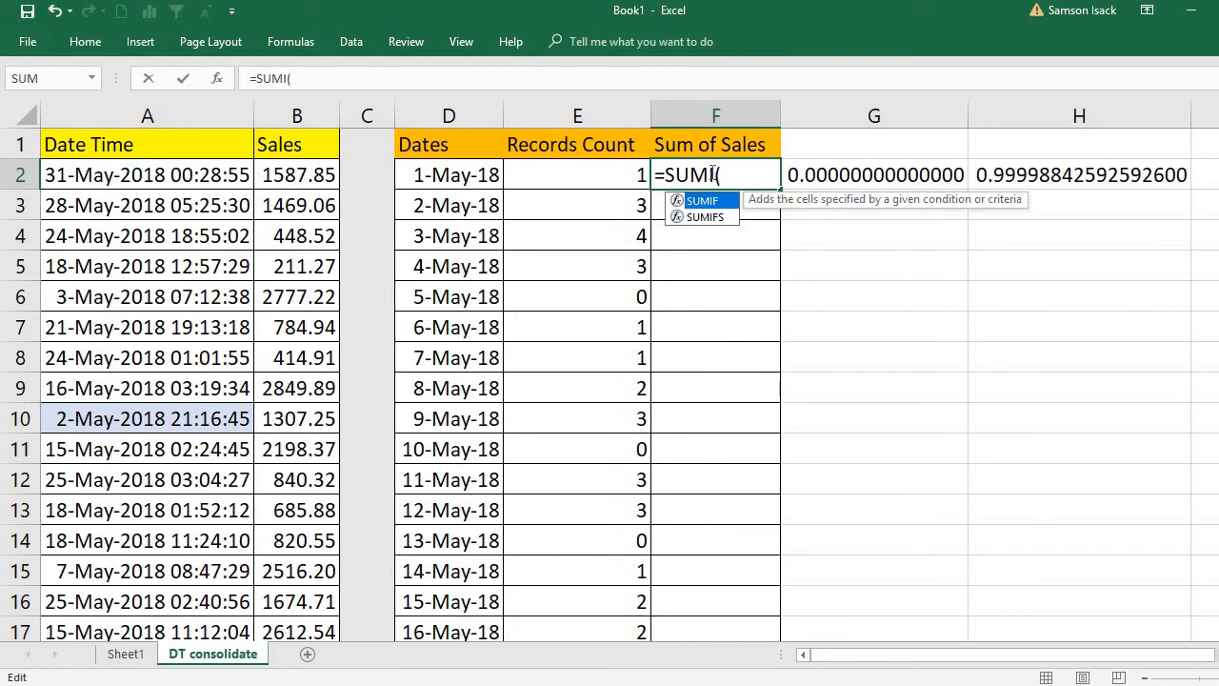
text(FS)
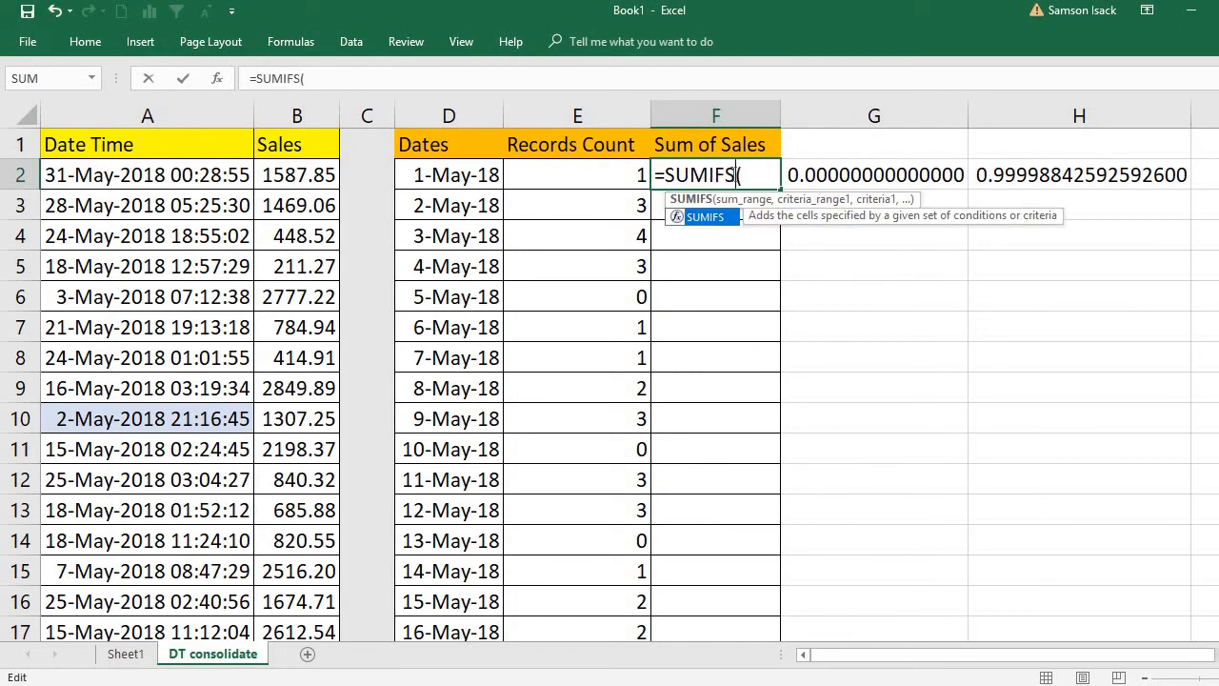
click(761, 172)
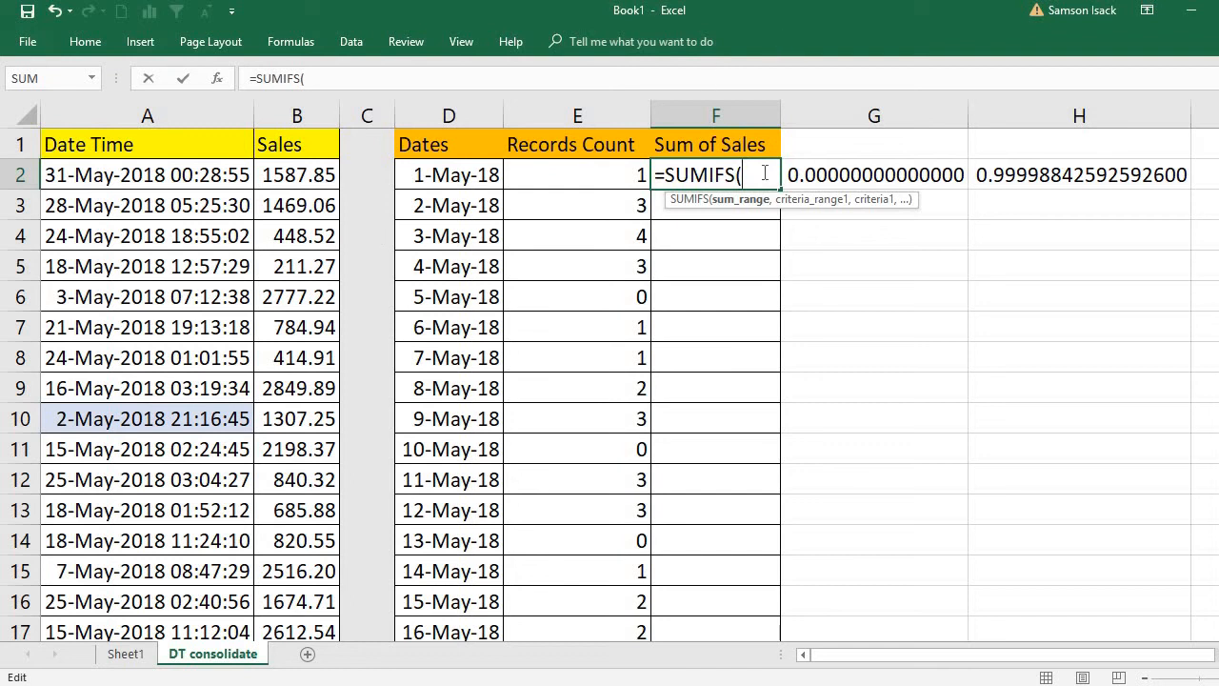
text(Sal)
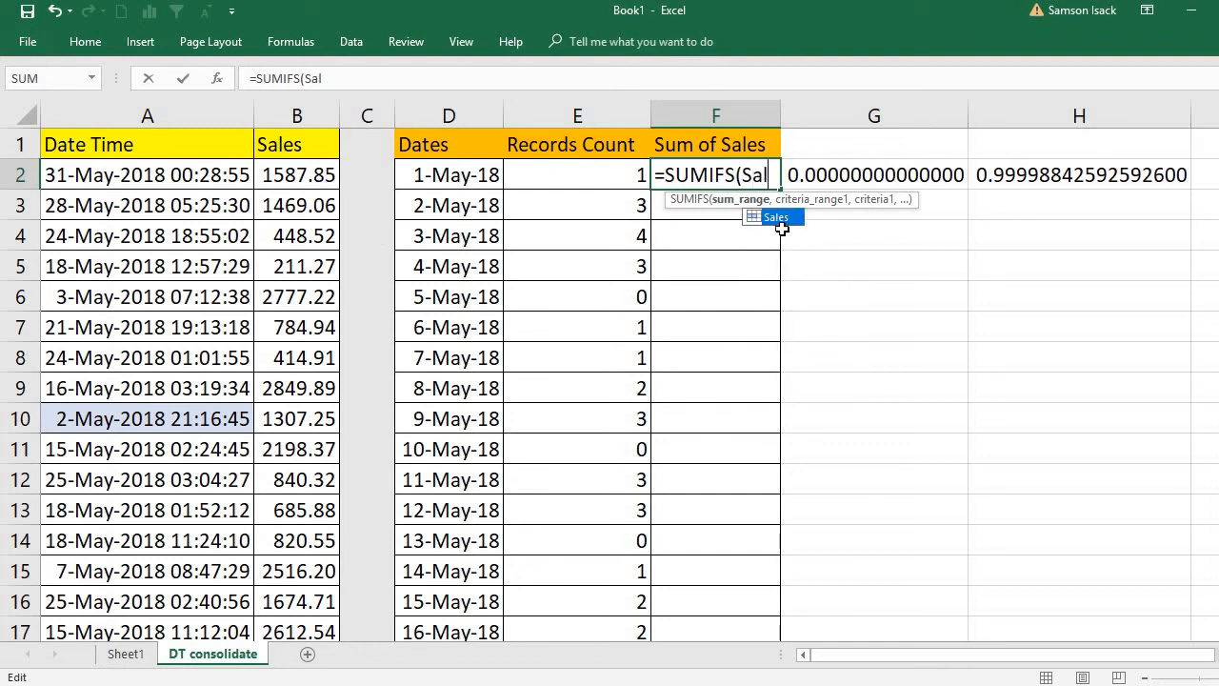
double_click(782, 218)
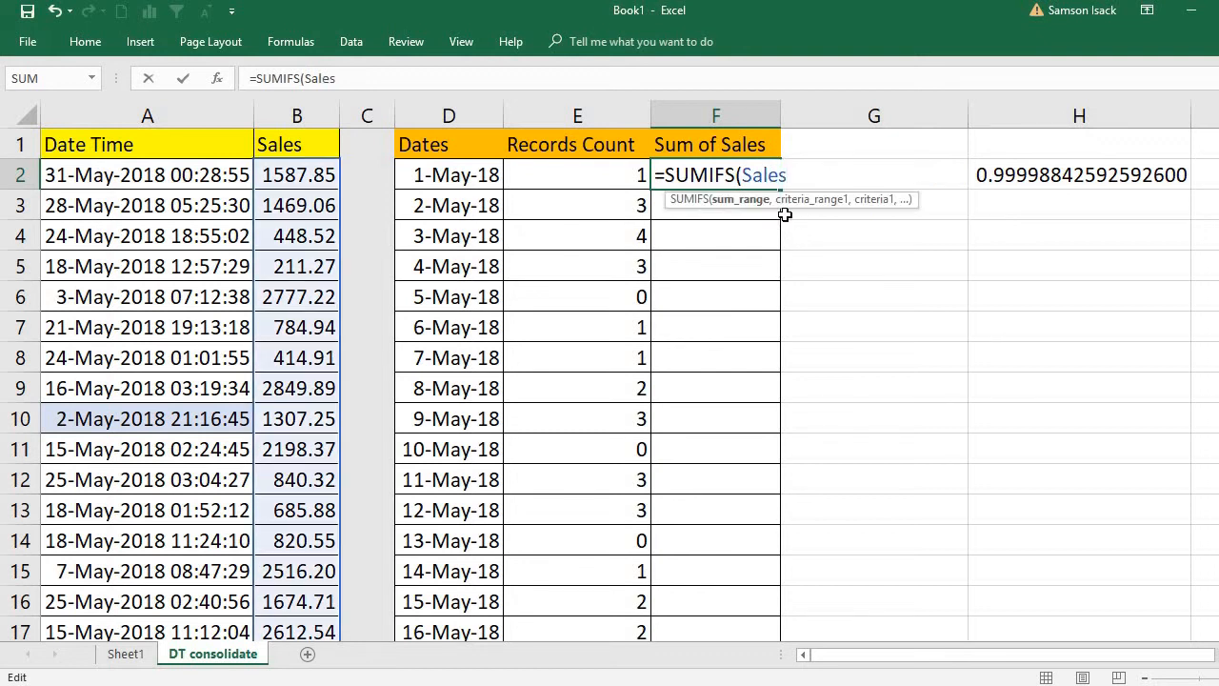
text(,)
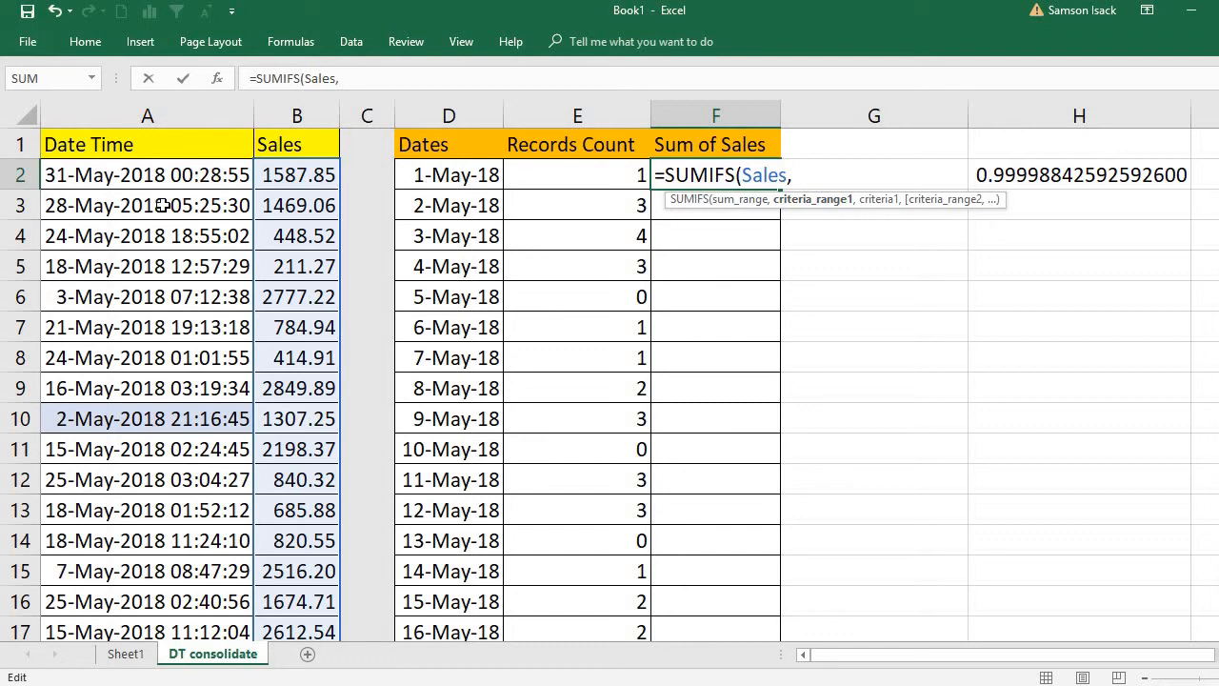
click(167, 395)
text(ate)
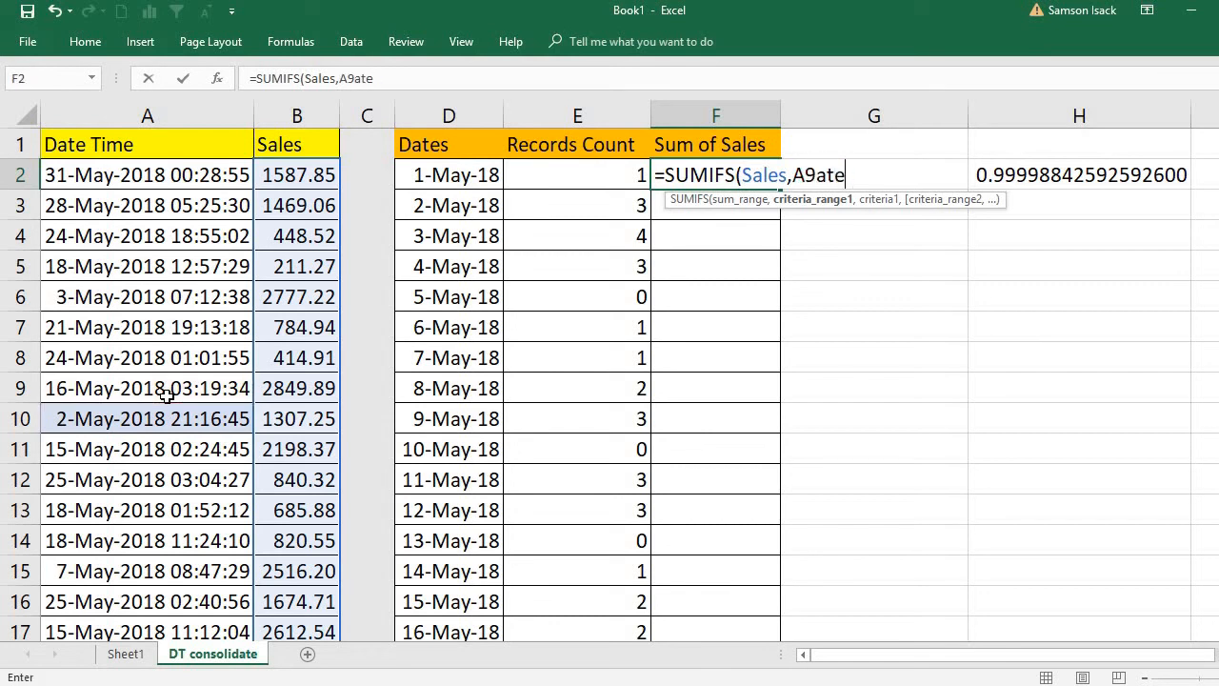
key(BackSpace)
key(BackSpace)
key(BackSpace)
key(BackSpace)
key(BackSpace)
Add the named range Date_Time as the first criteria range of the SUMIFS formula.
text(D)
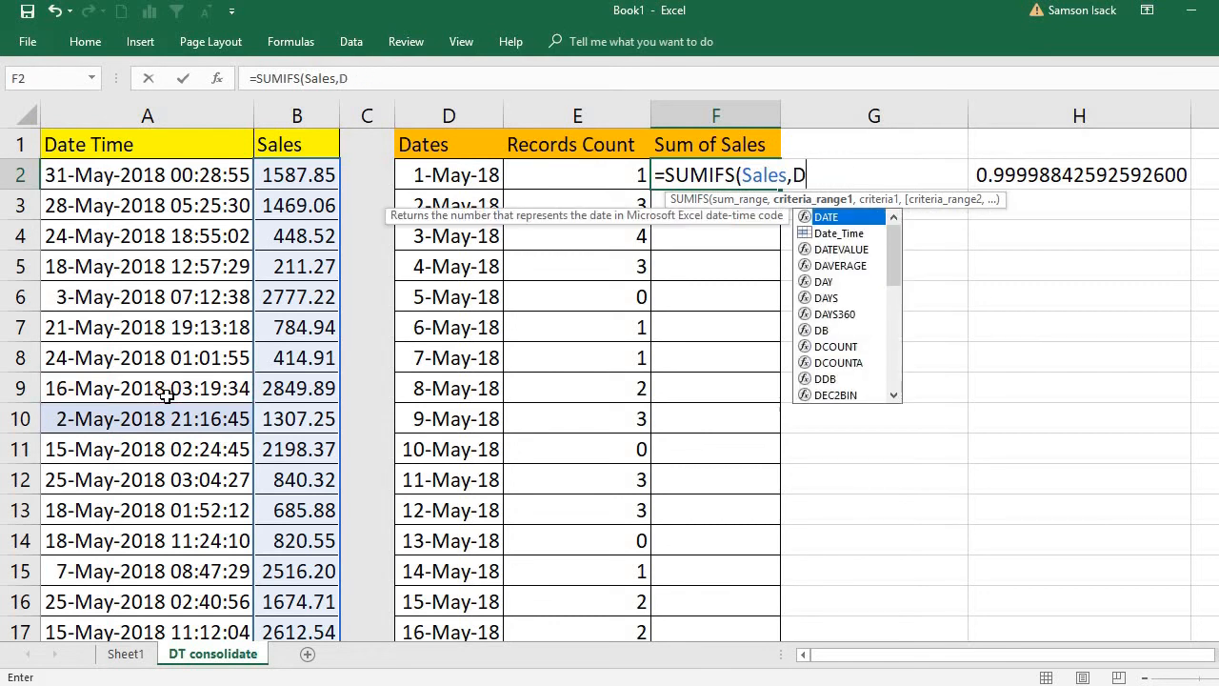
text(a)
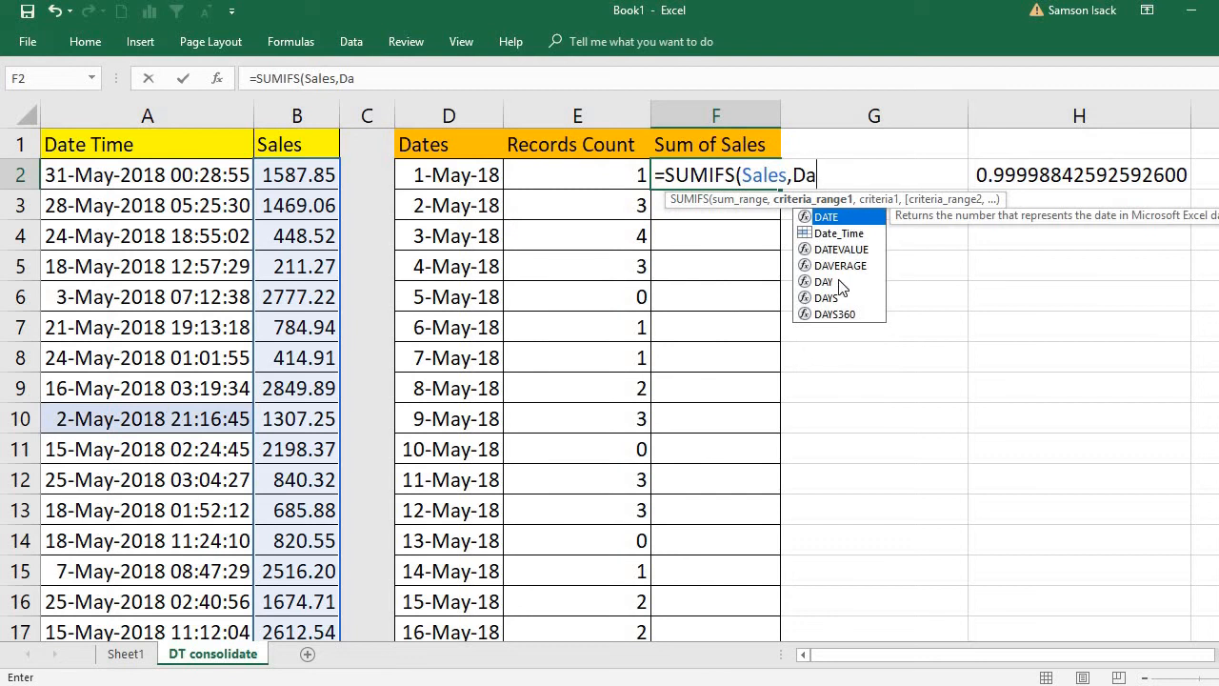
double_click(857, 237)
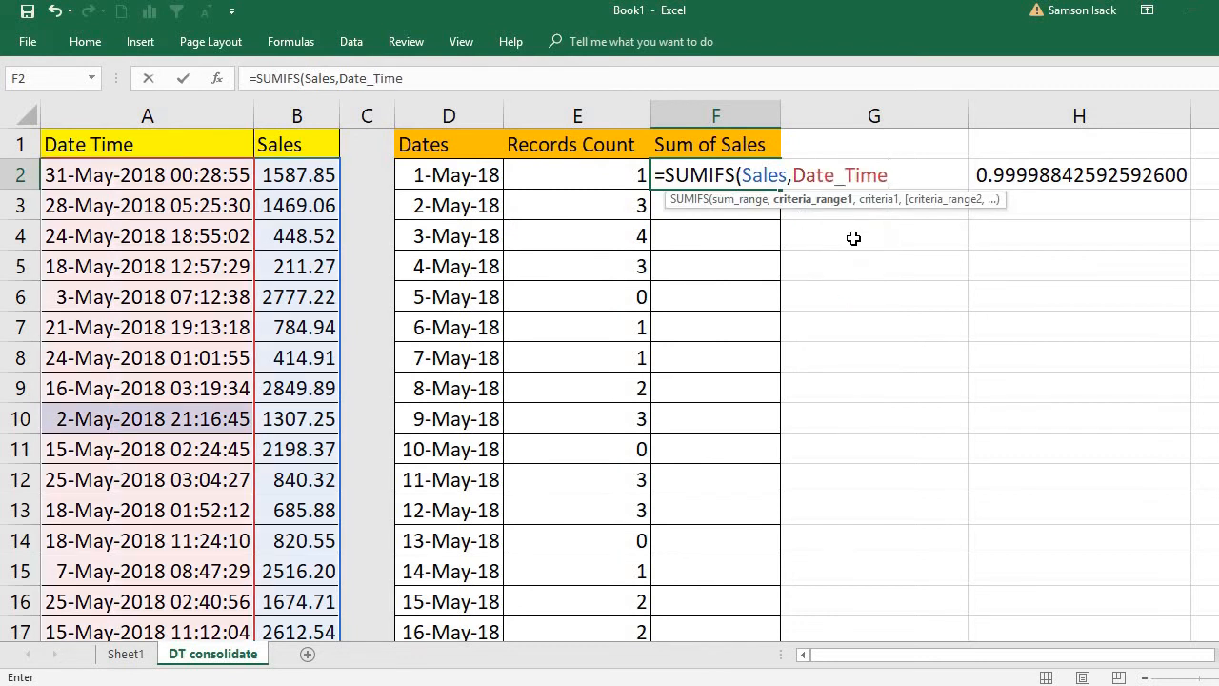
text(,)
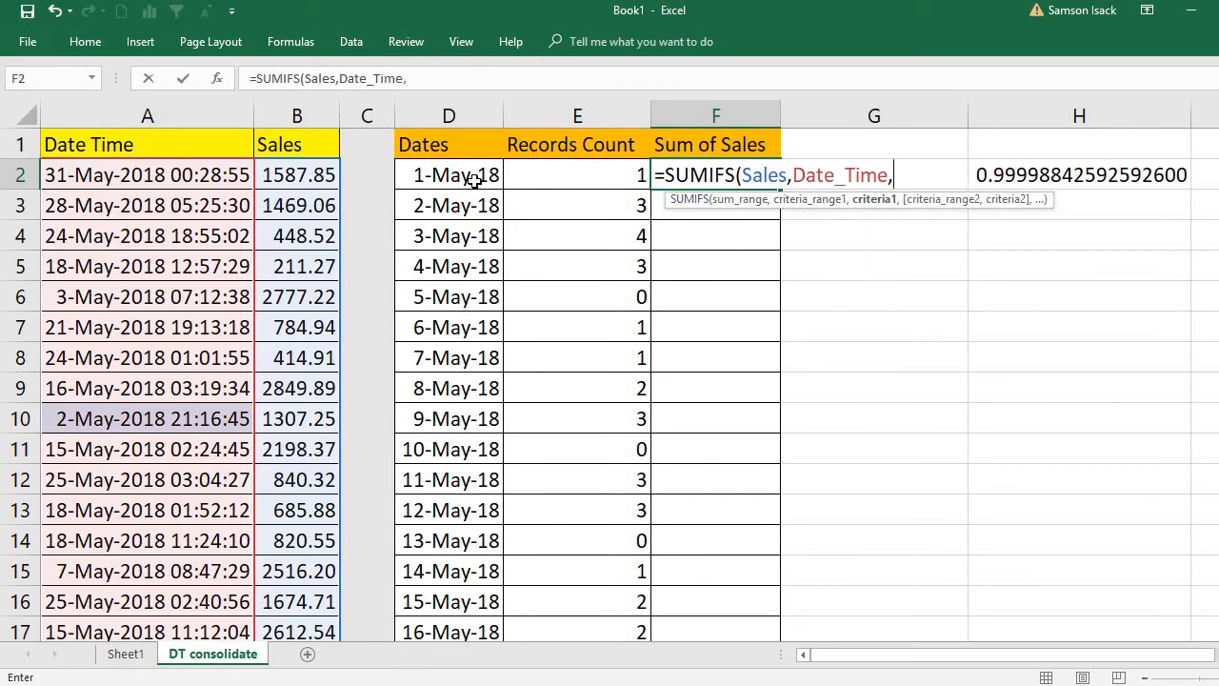
Add the start-of-day criterion ">="&D2+0.00000 to the SUMIFS formula in F2.
text(">="&)
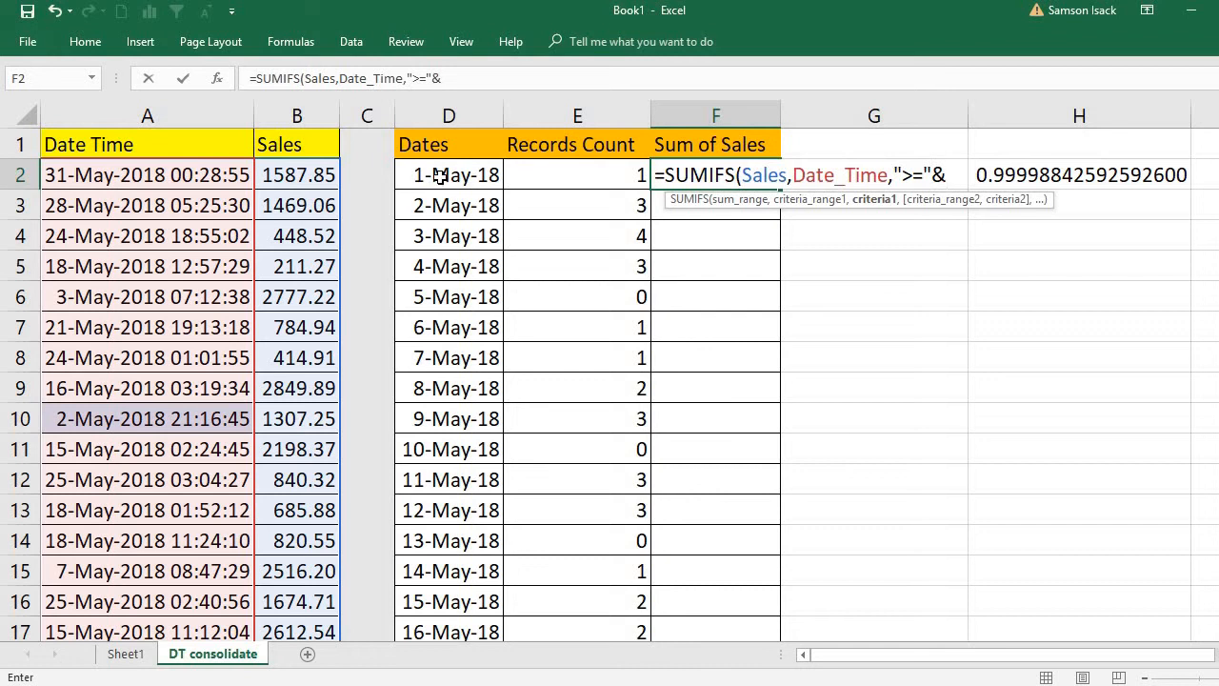
click(439, 175)
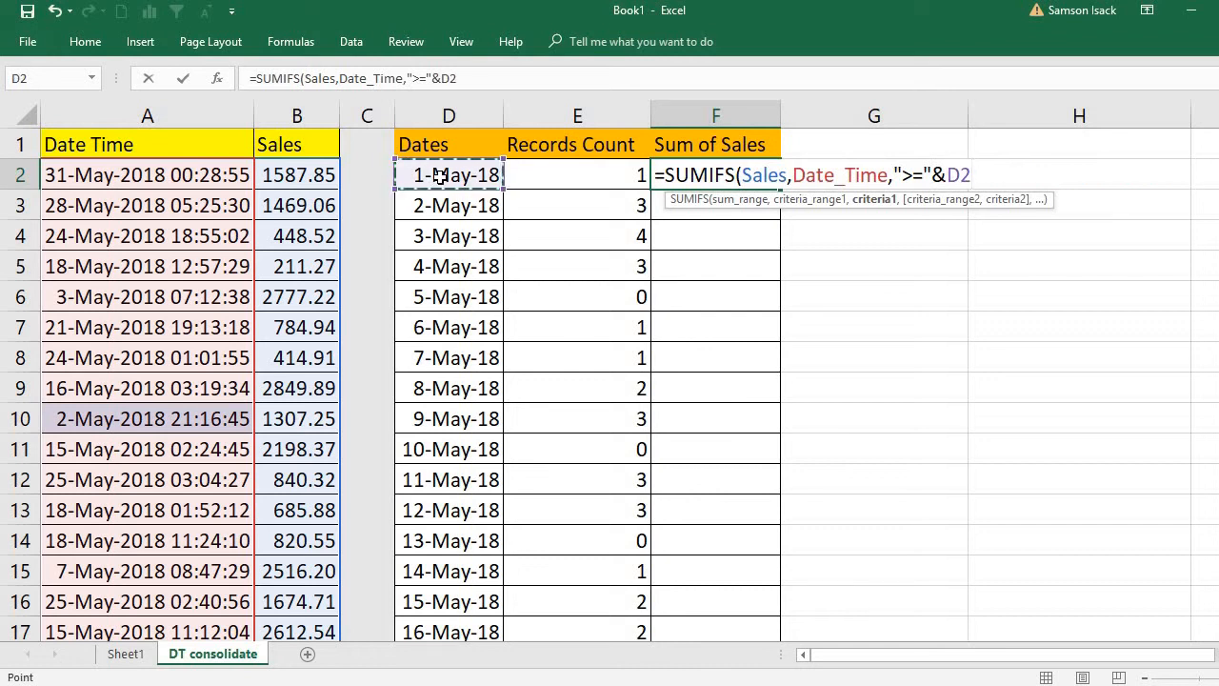
text(+0.)
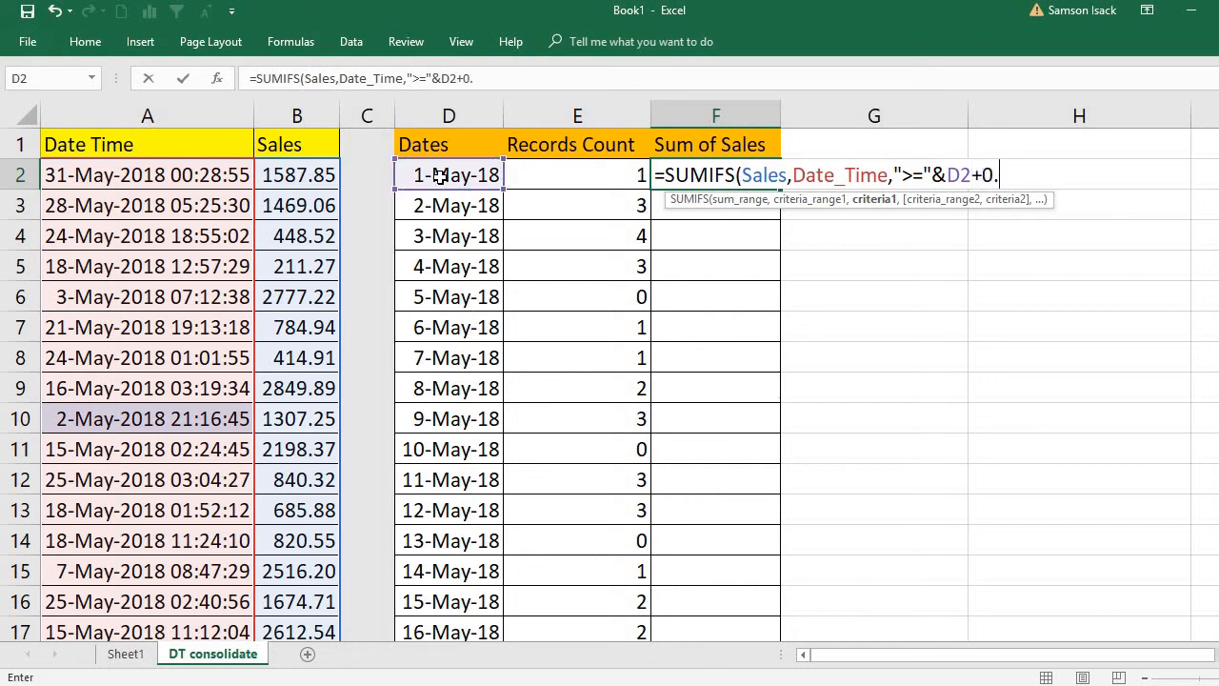
text(00000)
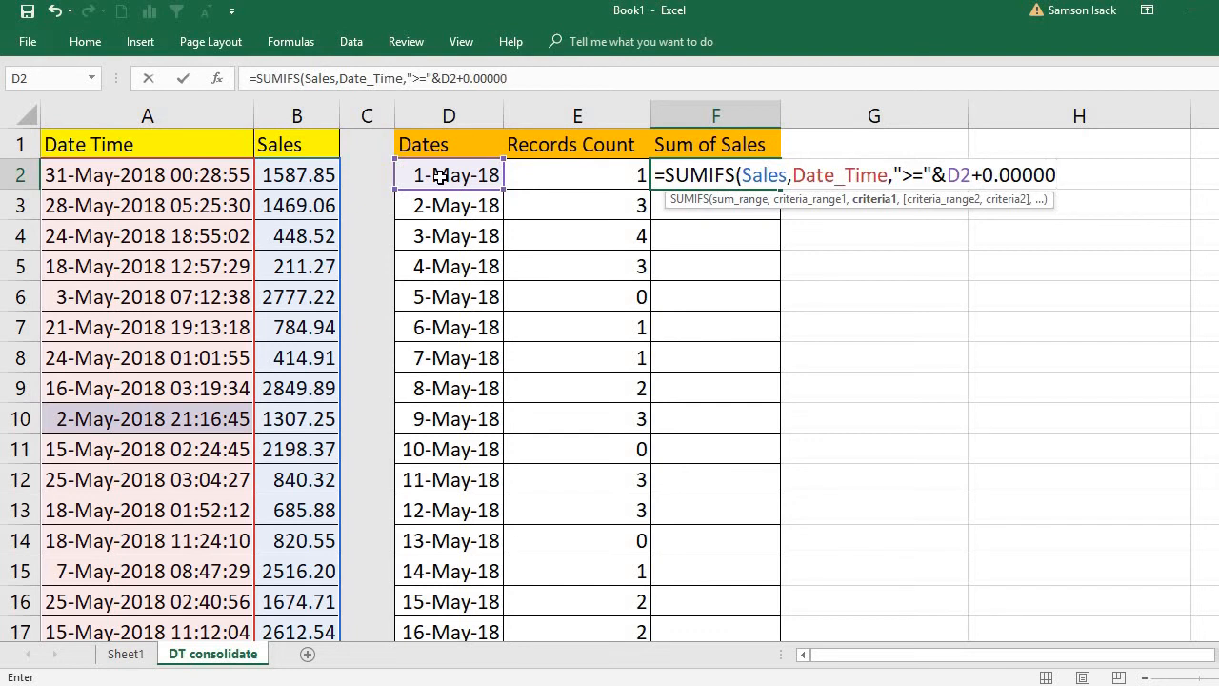
text(,)
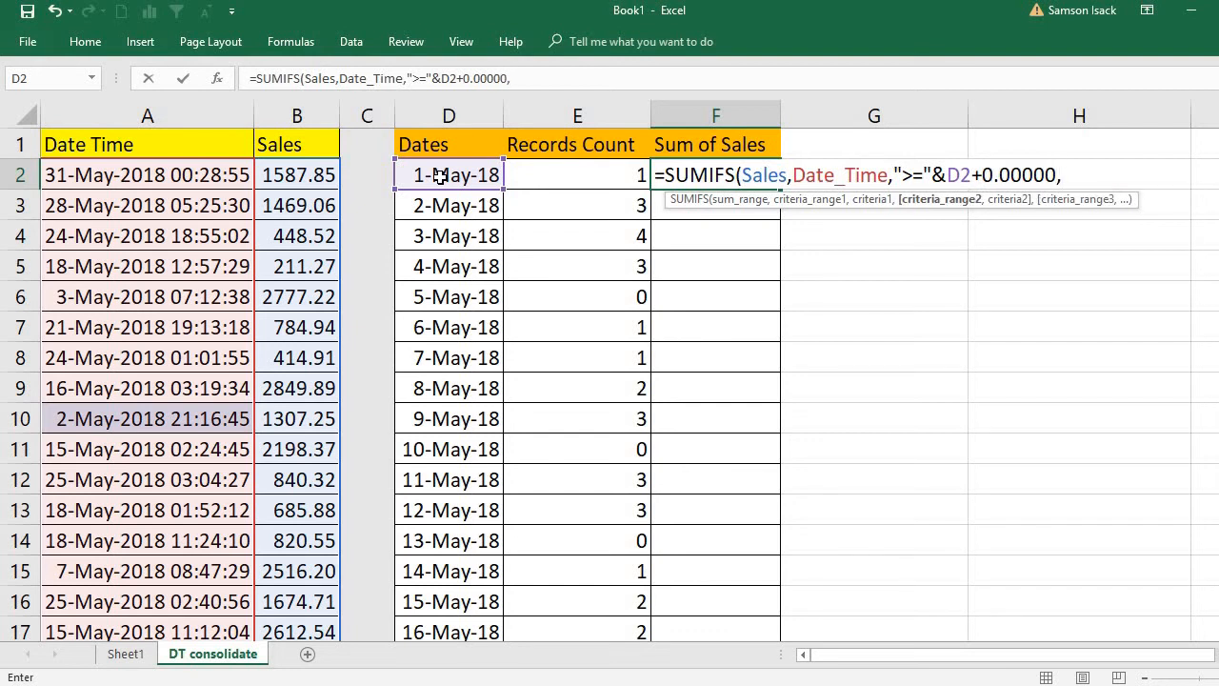
Add the named range Date_Time as the second criteria range of the SUMIFS formula.
text(Da)
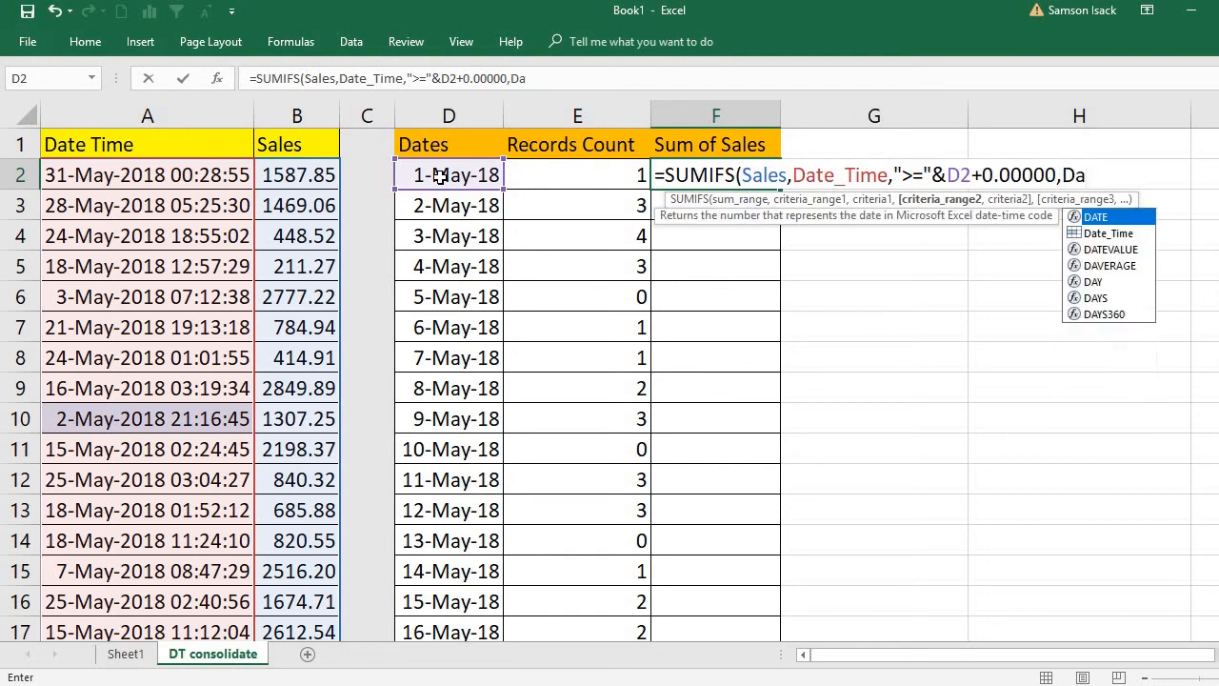
double_click(1142, 234)
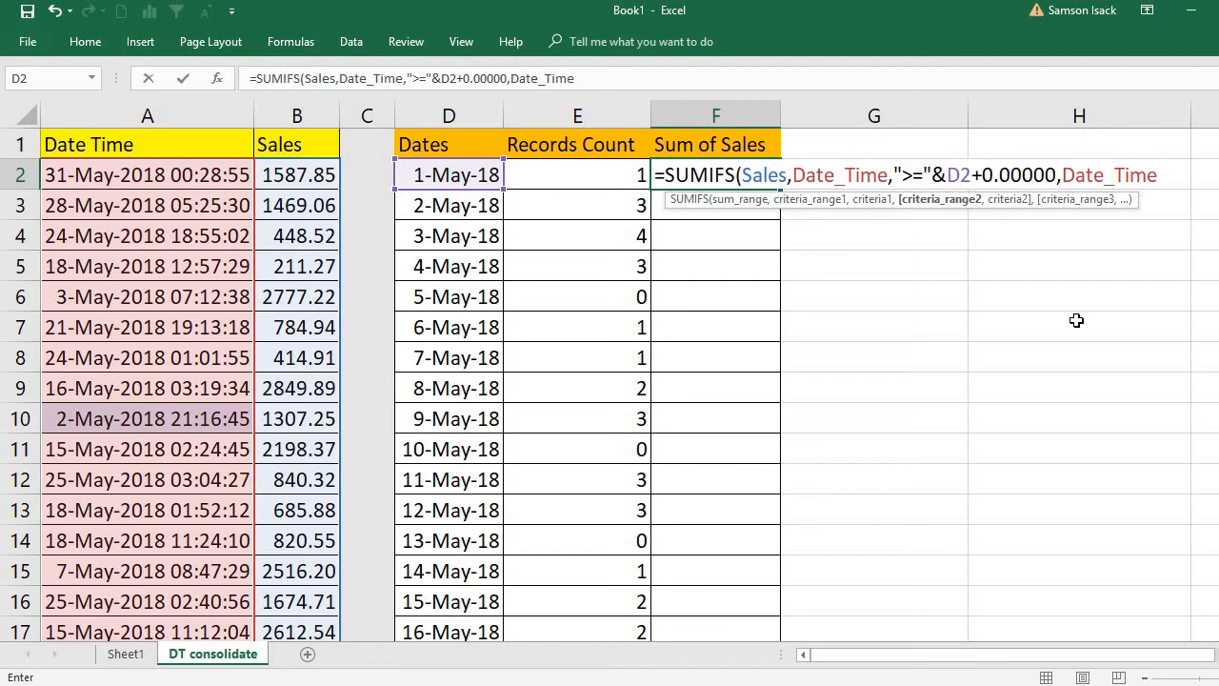
text(,)
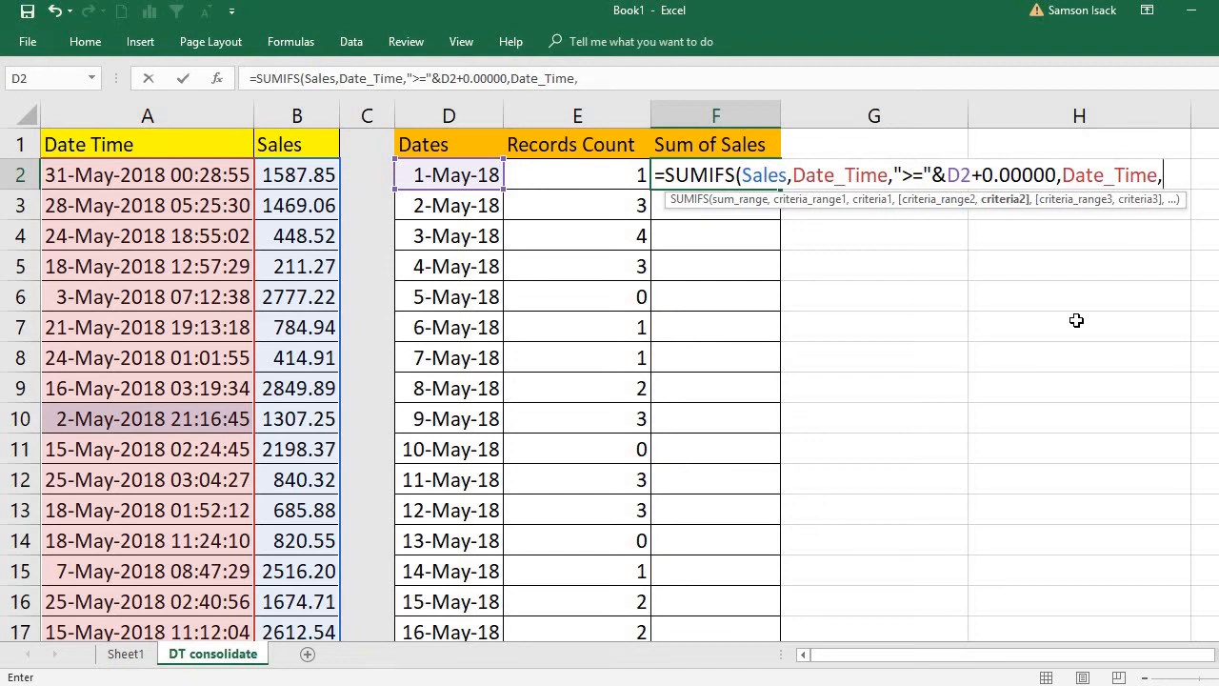
Add the end-of-day criterion "<="&D2+0.99999 to the SUMIFS formula in F2 and complete the formula.
text("<=)
scroll(1077, 501, right, 2)
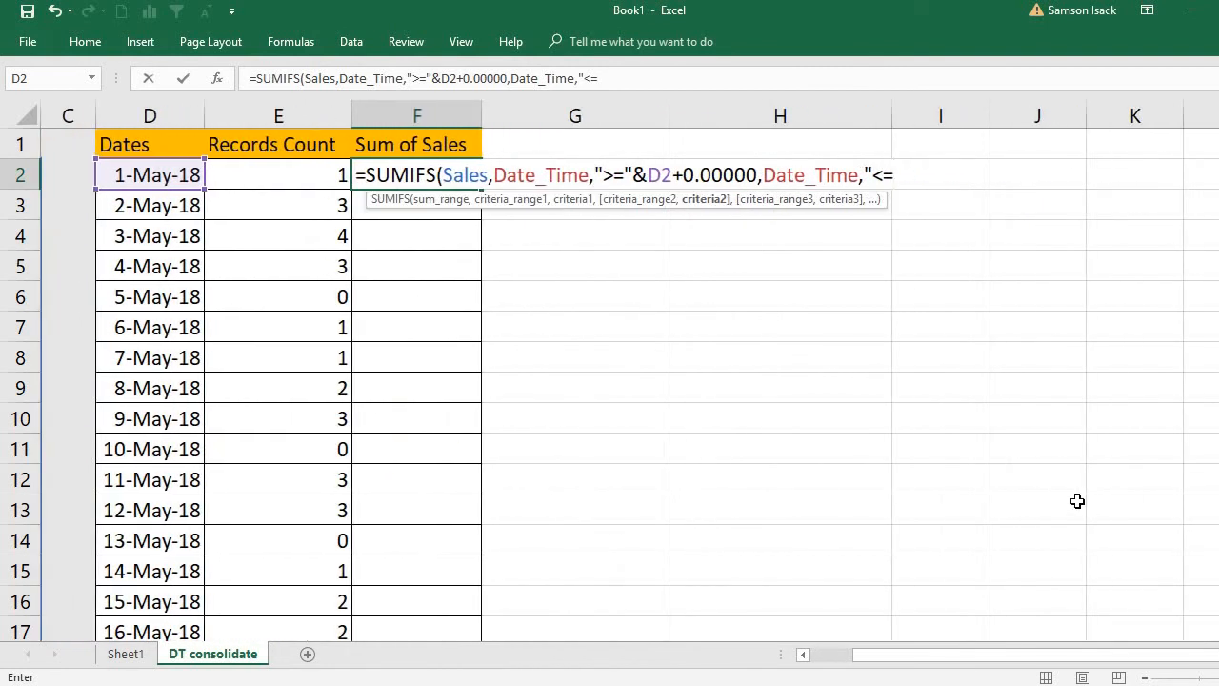
click(159, 176)
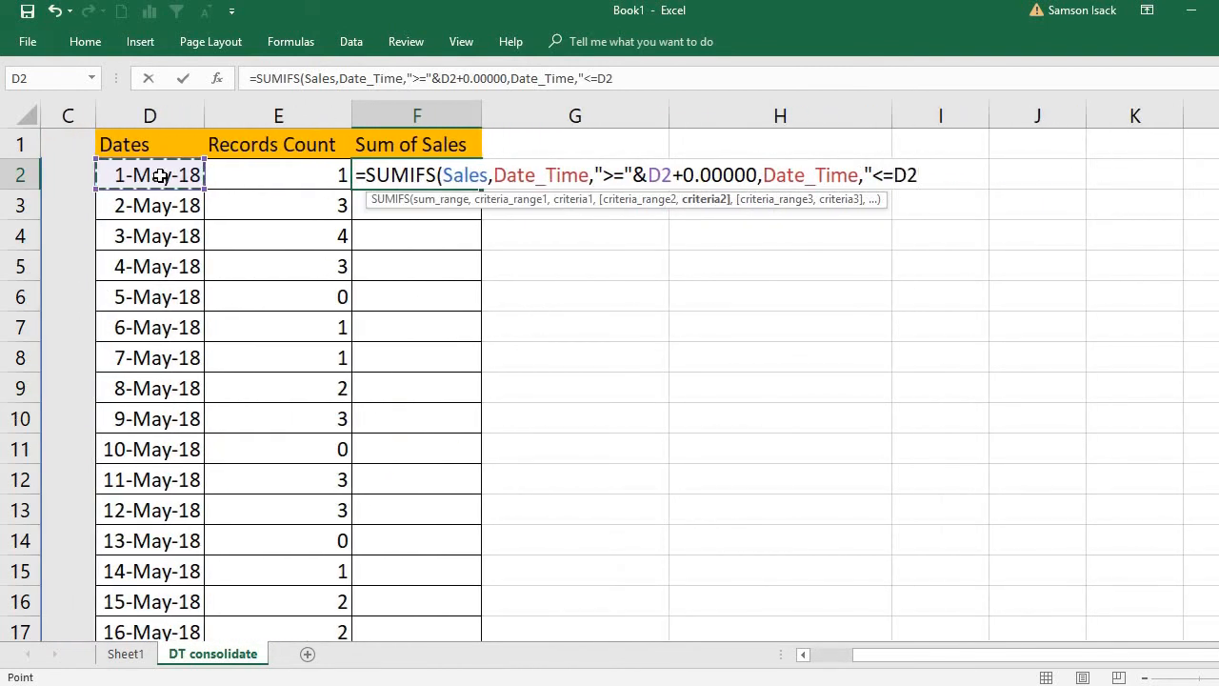
click(894, 175)
text(")
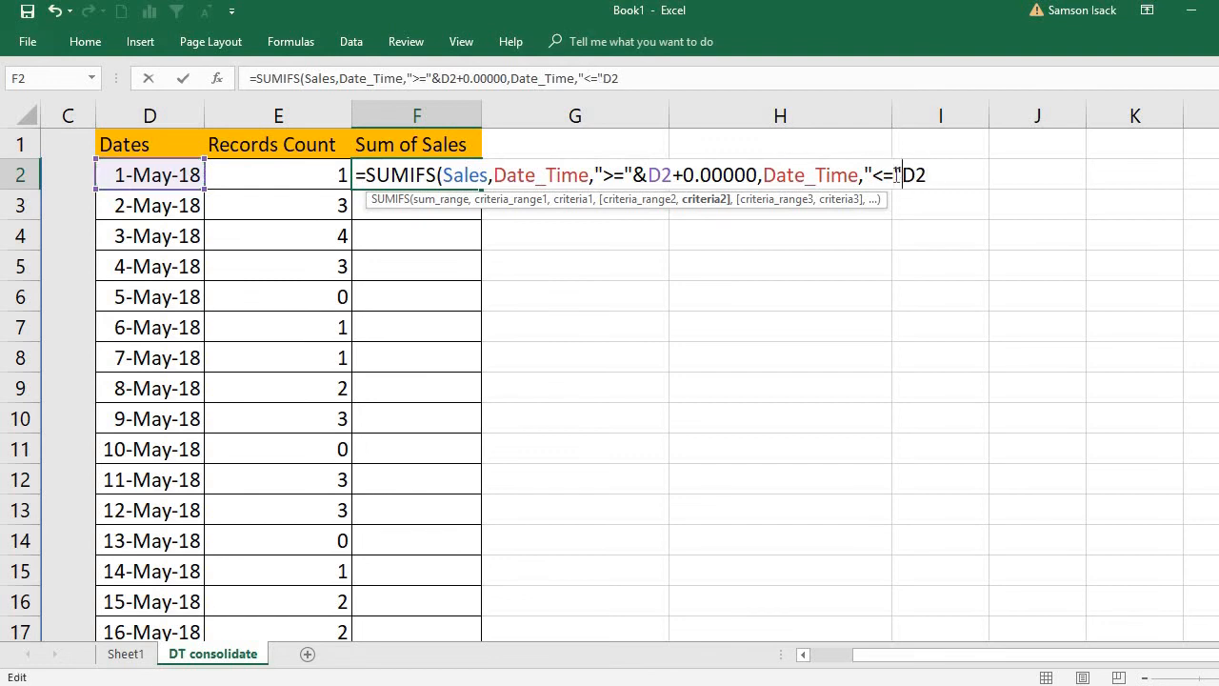
text(&D2)
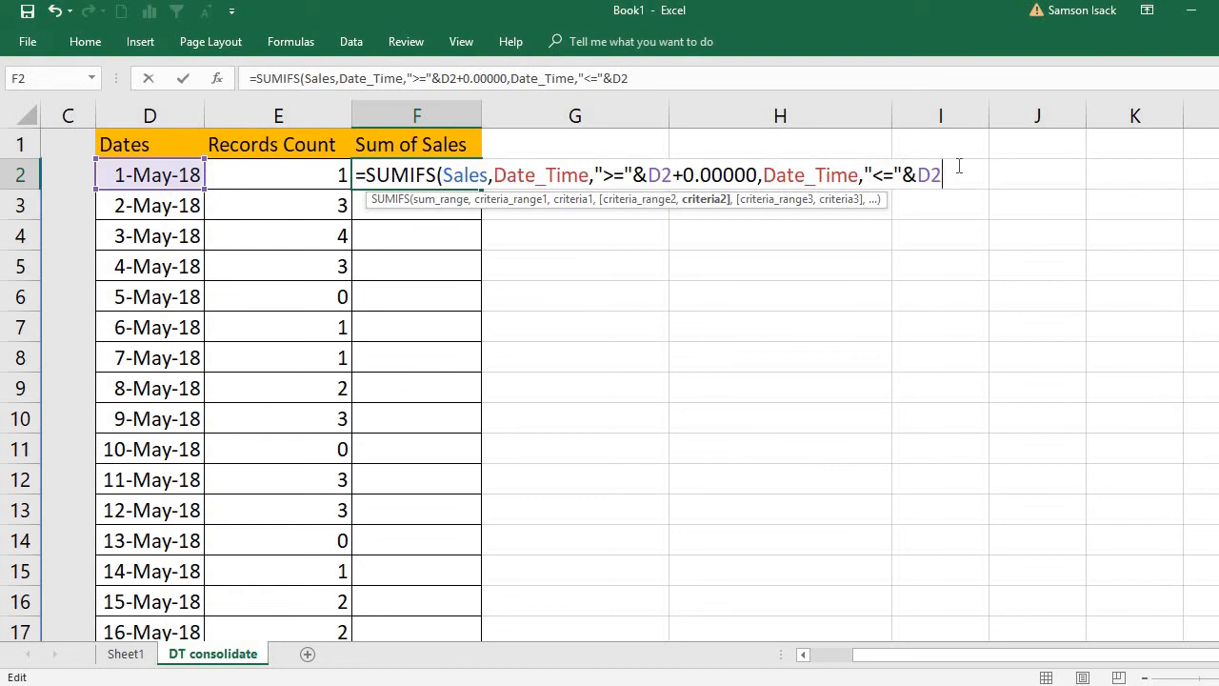
text(+0.99999))
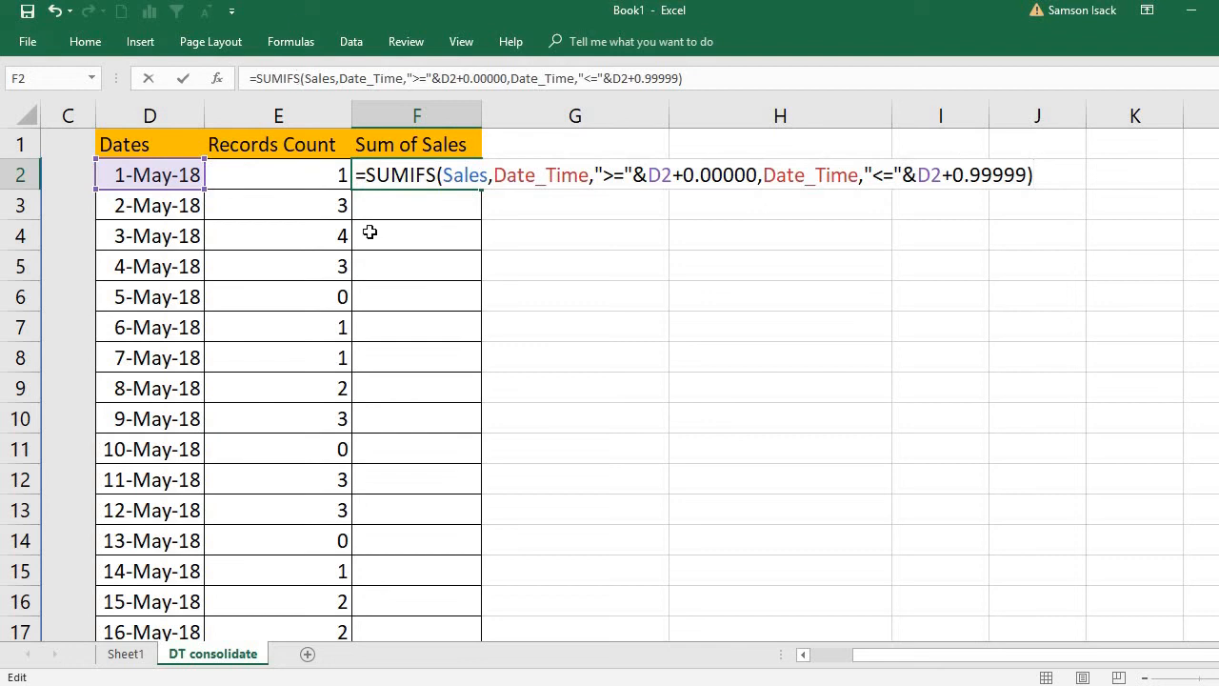
drag(487, 176, 918, 188)
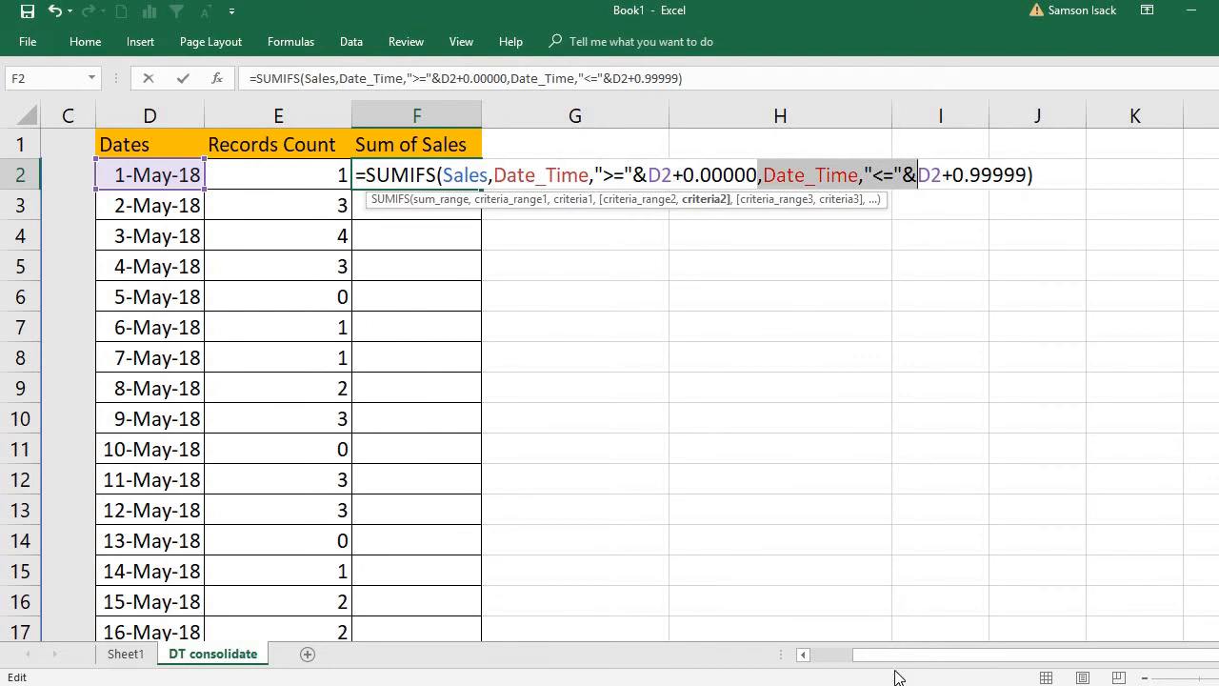
key(Return)
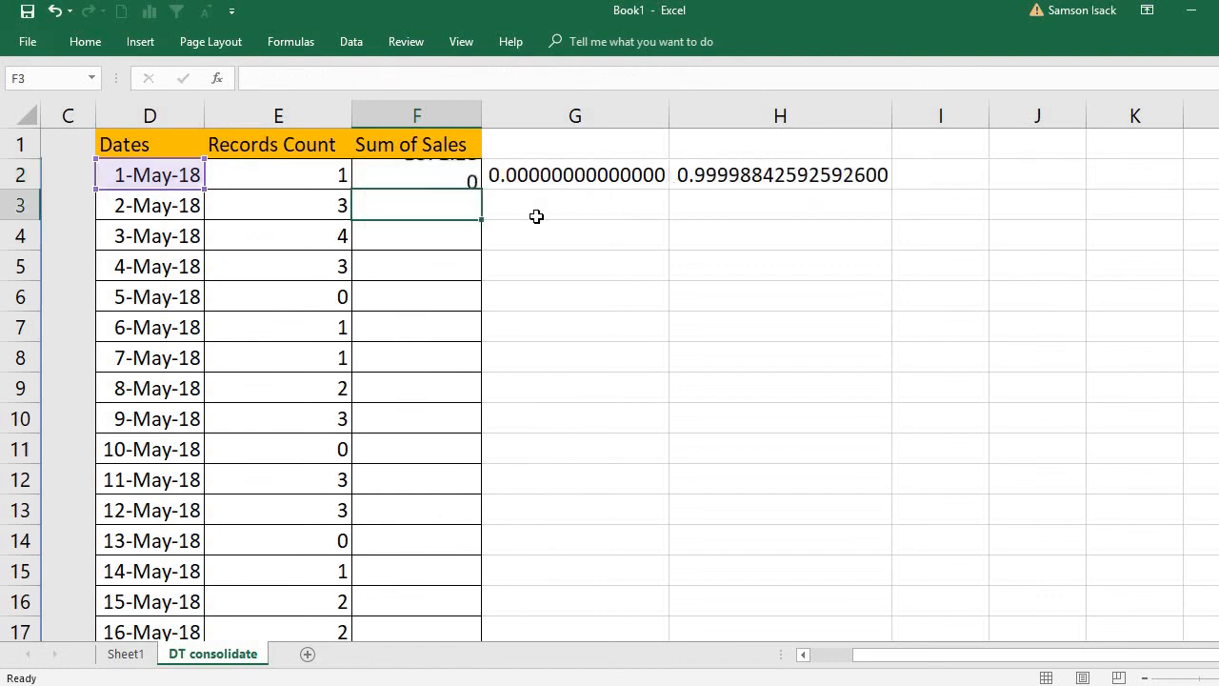
Fill the SUMIFS formula from F2 down the Sum of Sales column for all May dates.
click(429, 174)
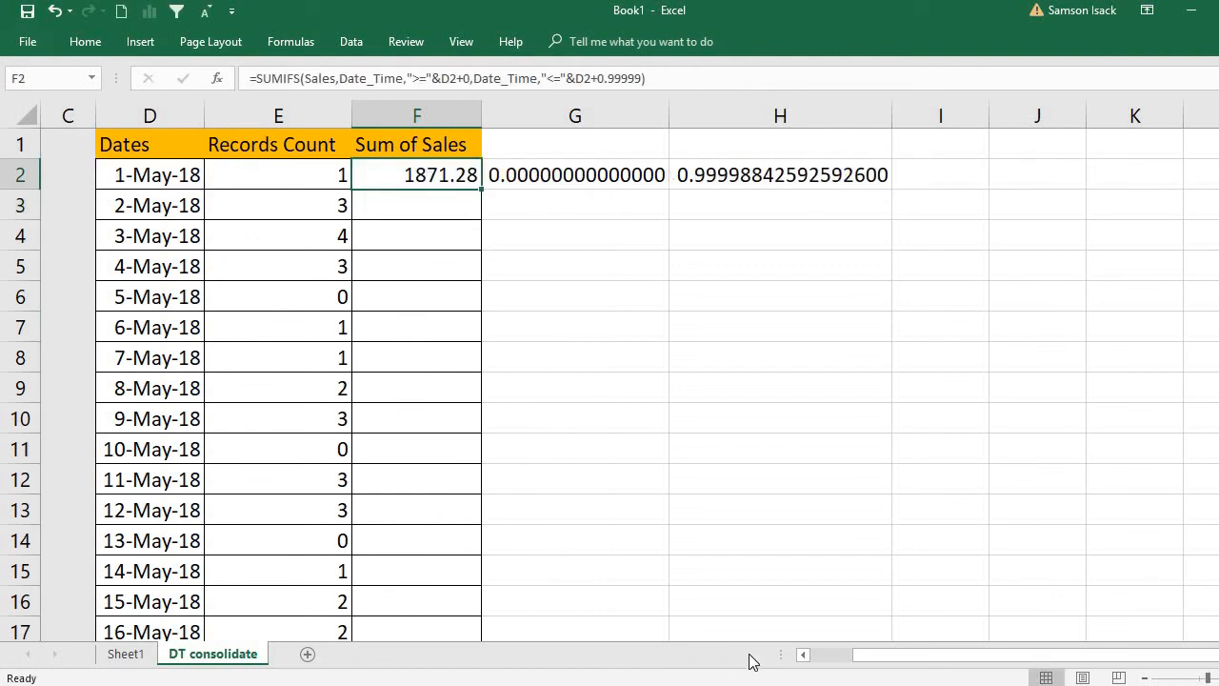
click(804, 654)
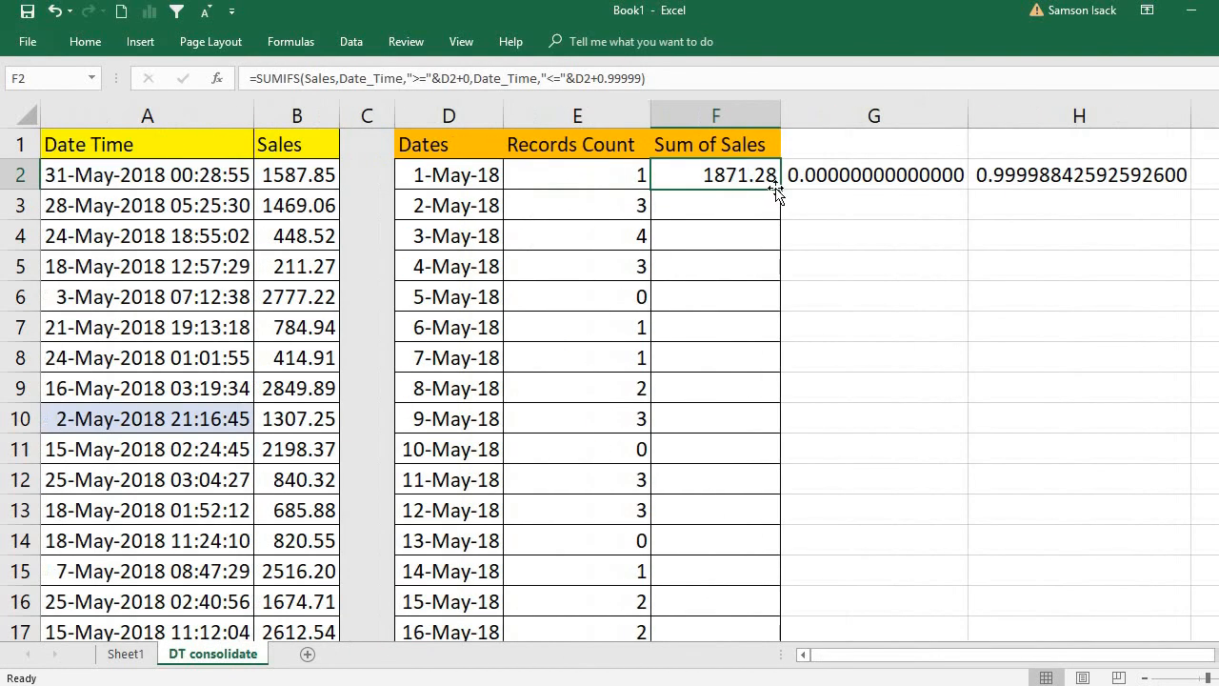
double_click(780, 191)
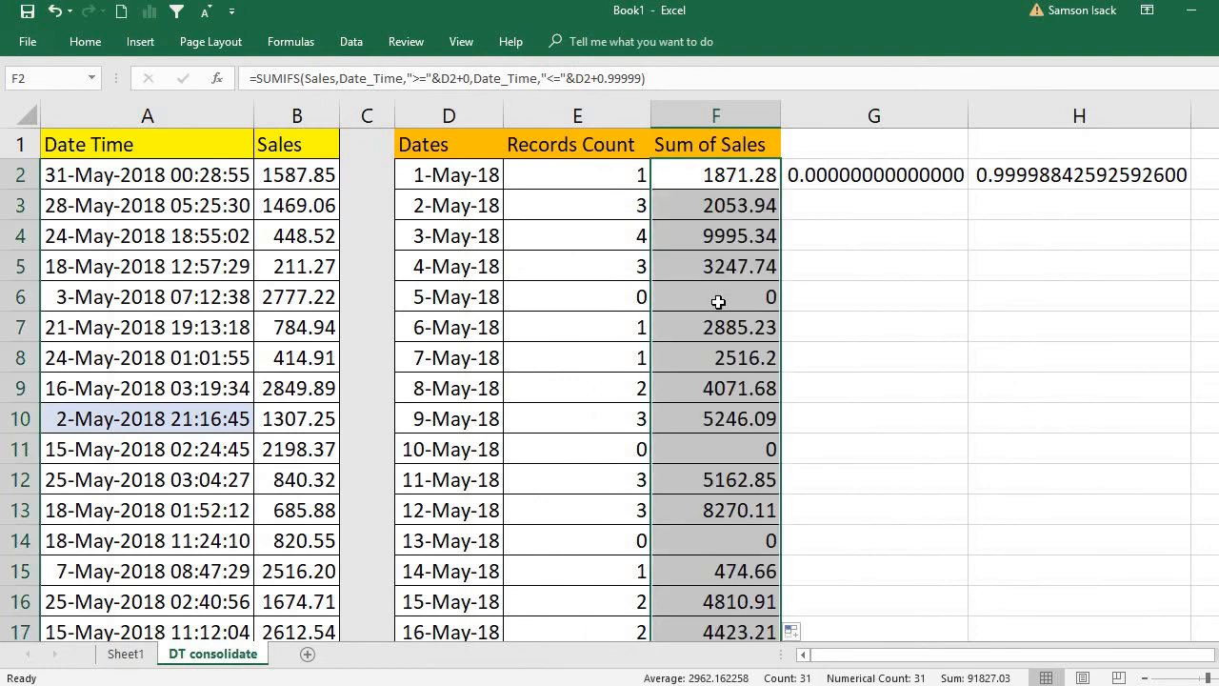
Check the 1-May-18 sum in F2 against the matching sales record in B34.
click(743, 176)
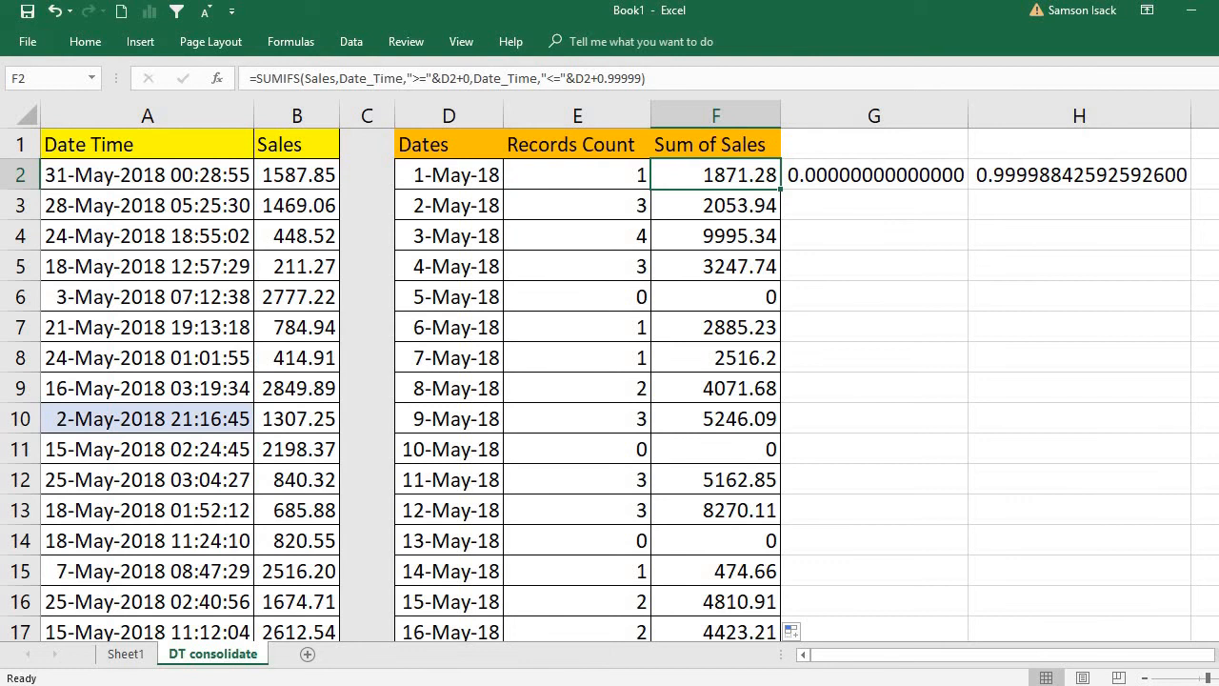
drag(1218, 183, 1218, 398)
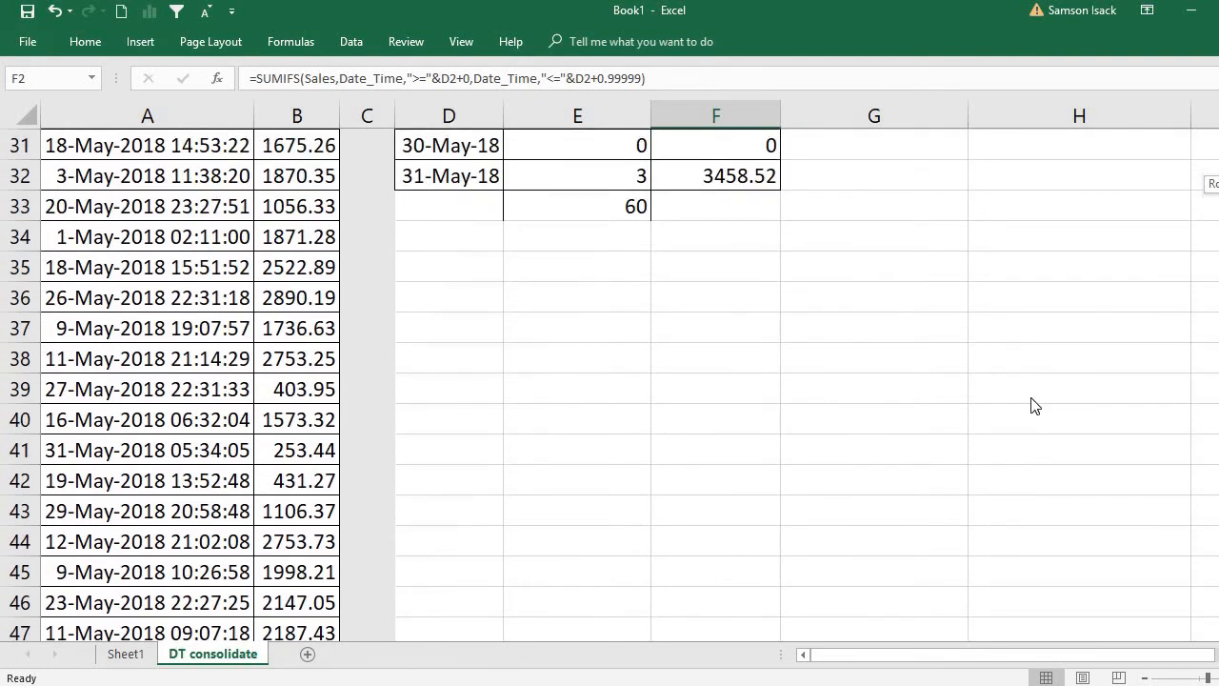
drag(1036, 404, 1035, 405)
click(297, 237)
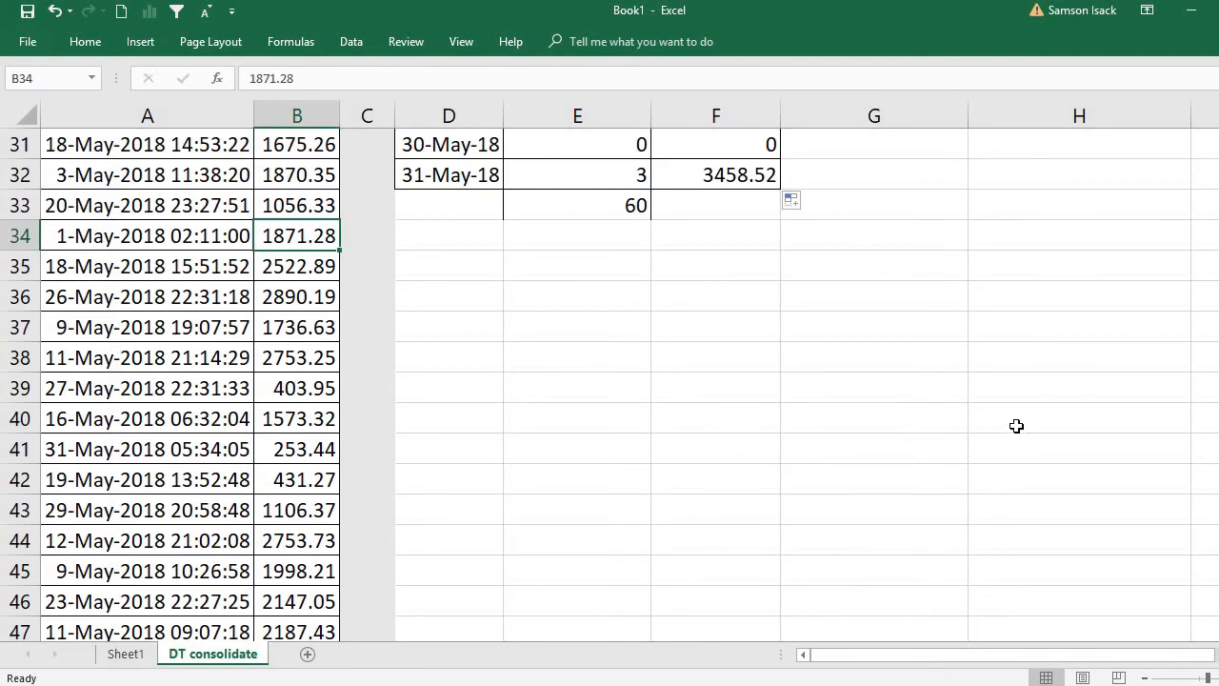
Select the 2-May-2018 sales in B10, B19 and B54 together and compare their sum with F3.
drag(1218, 412, 1218, 238)
click(309, 422)
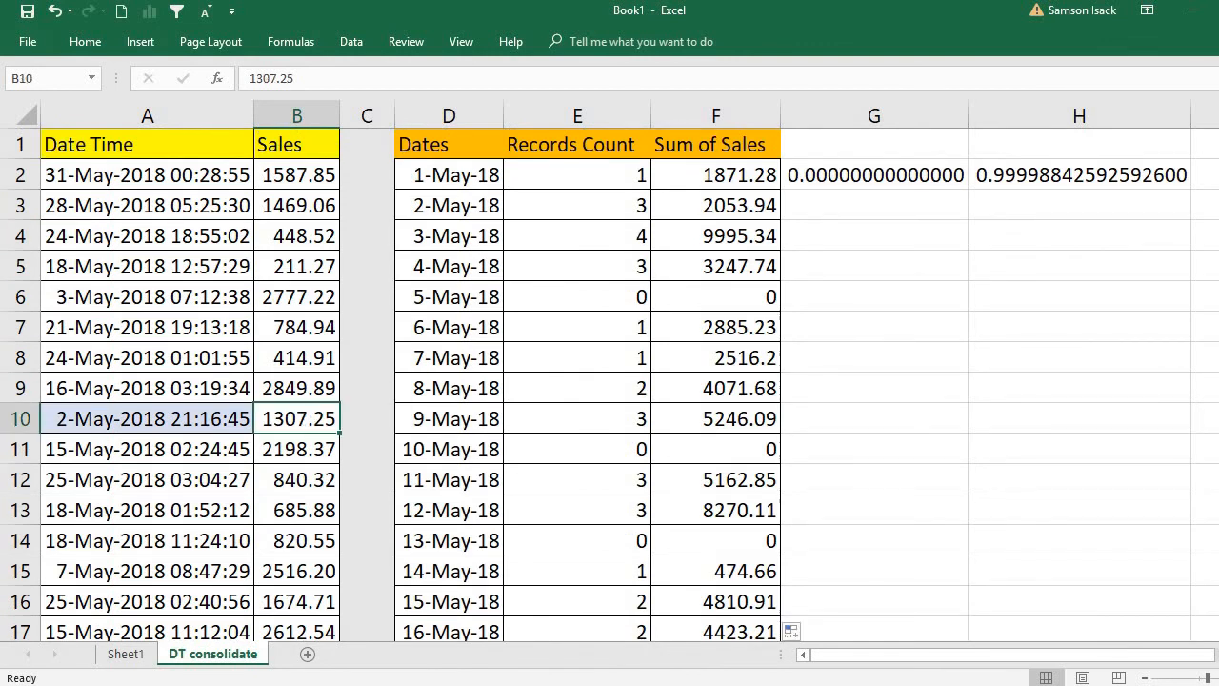
scroll(610, 381, down, 2)
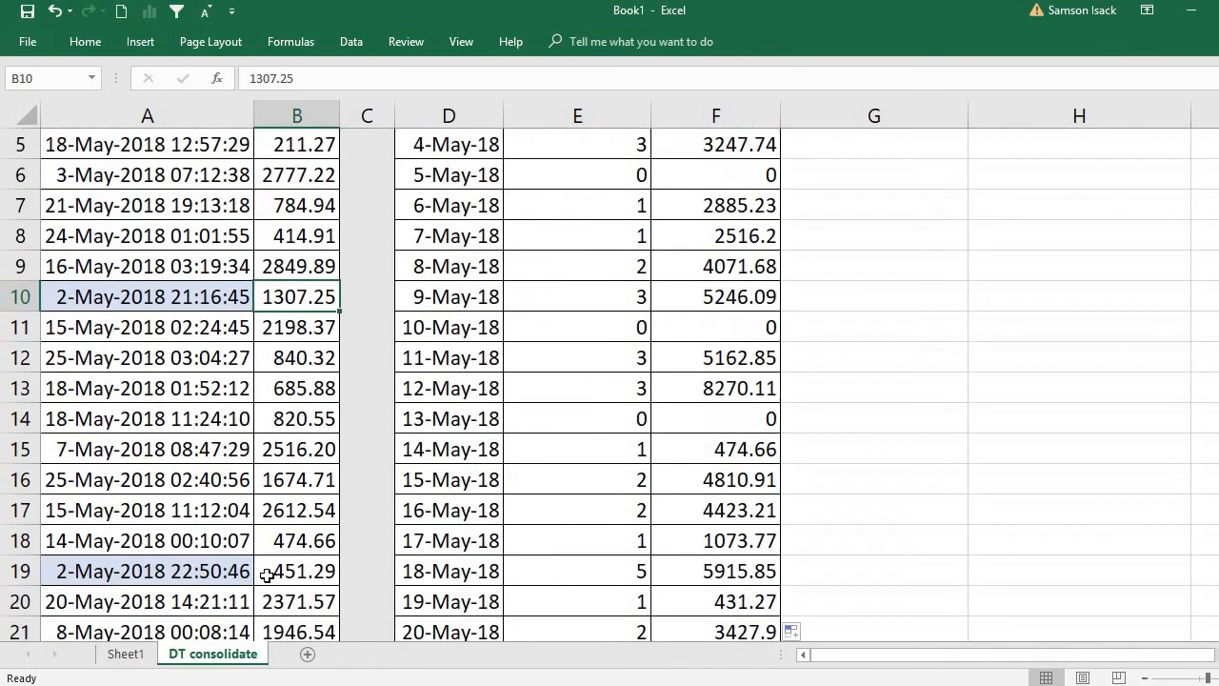
ctrl+click(271, 571)
scroll(610, 381, down, 6)
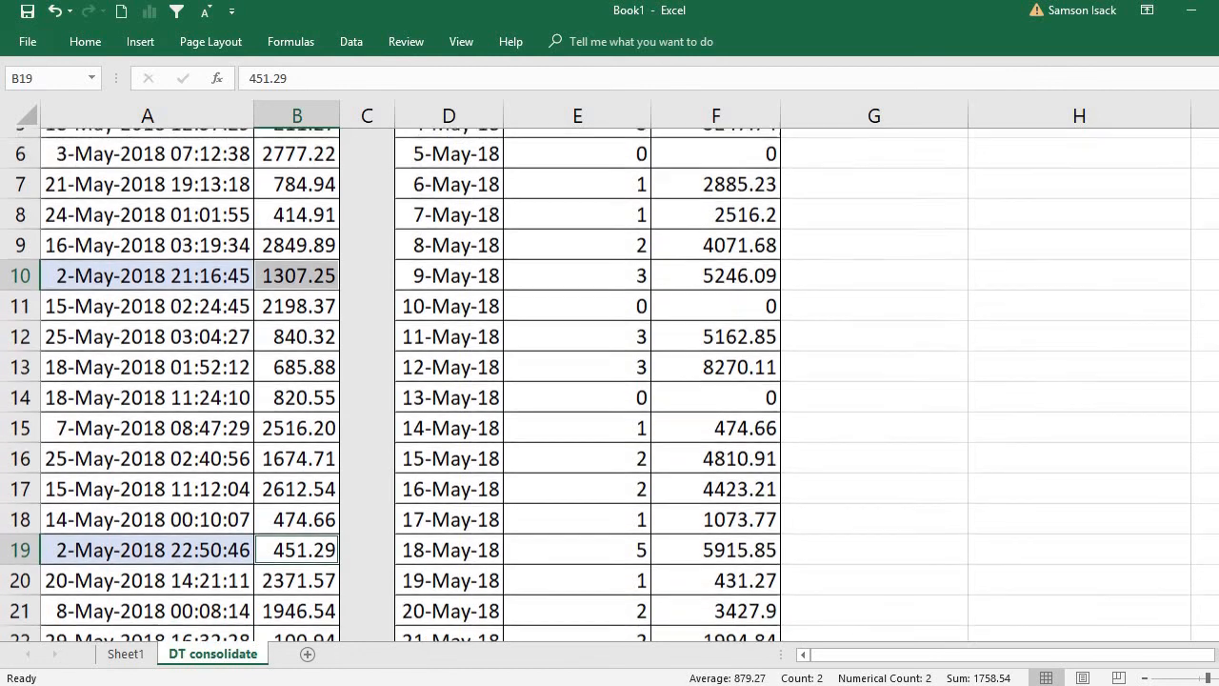
scroll(346, 421, down, 7)
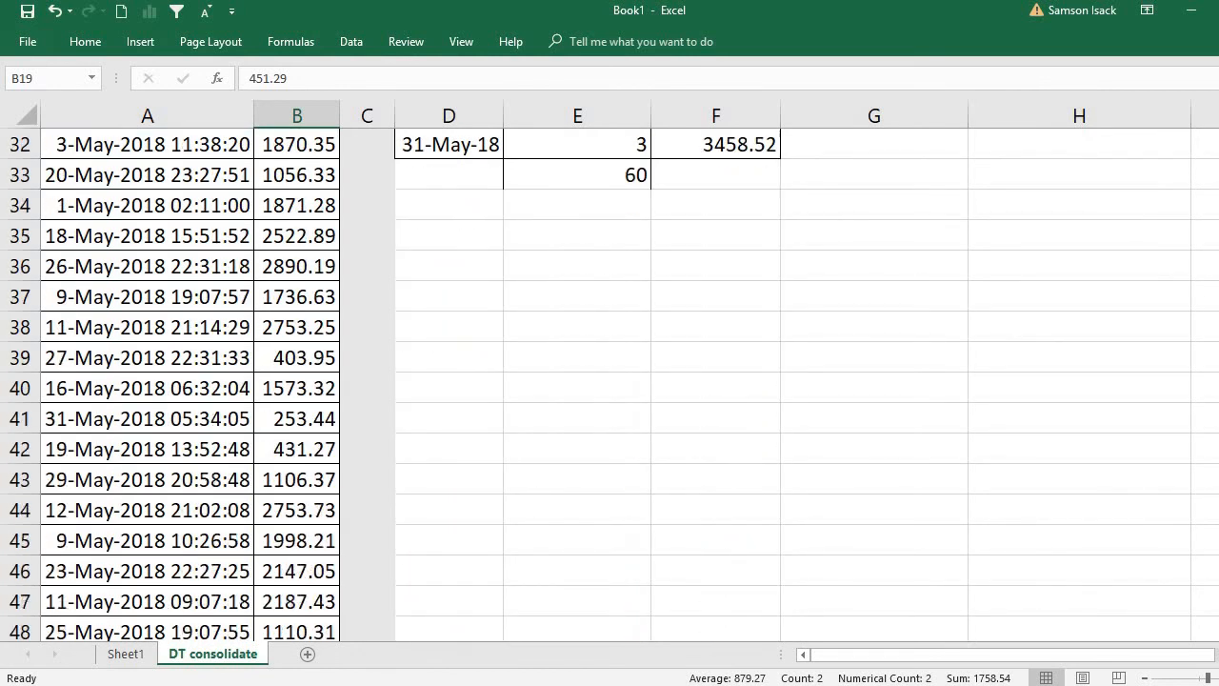
ctrl+click(297, 422)
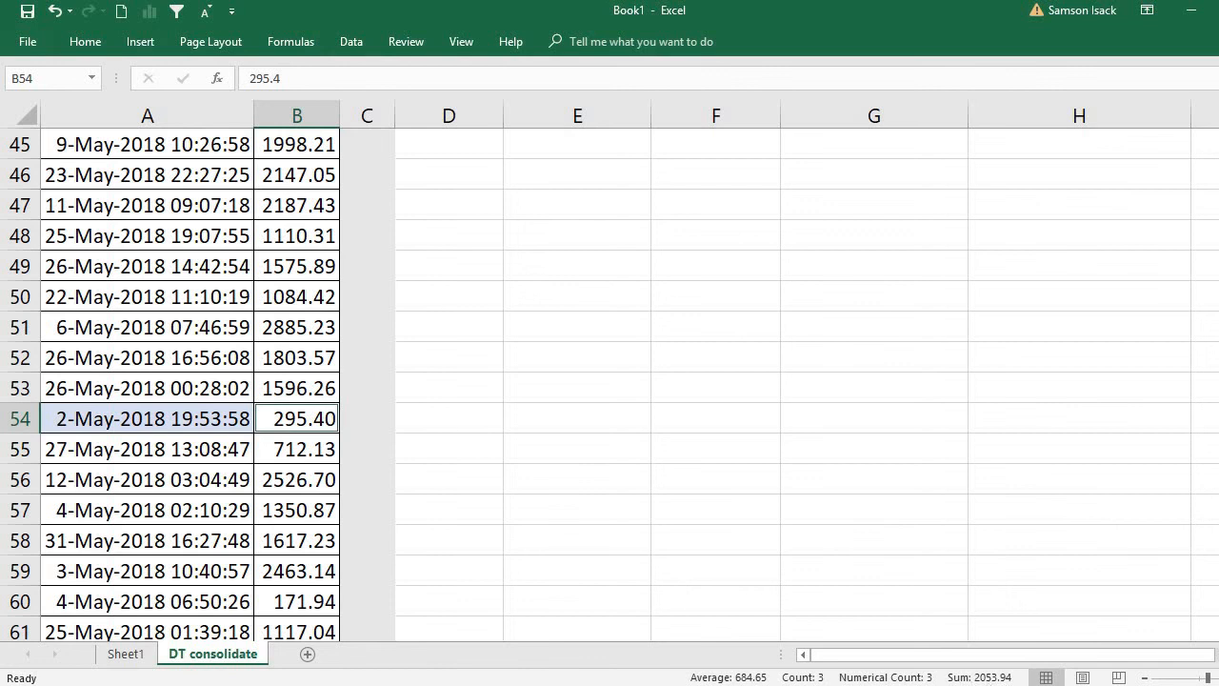
scroll(893, 272, up, 15)
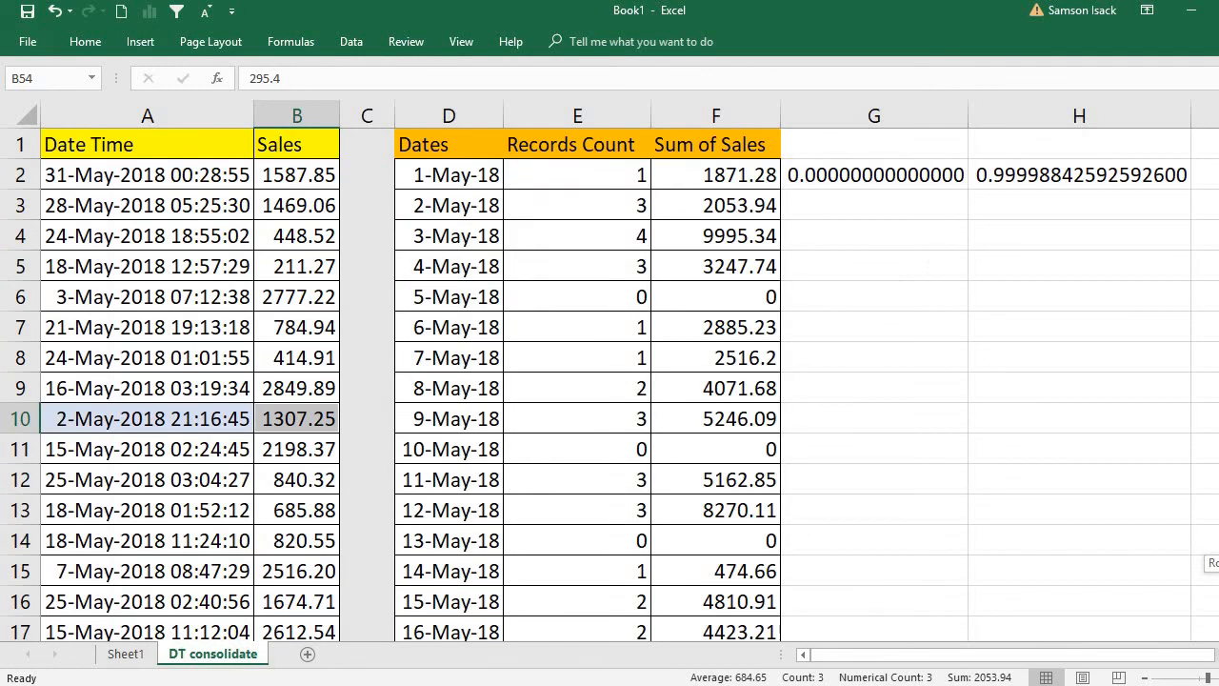
click(714, 205)
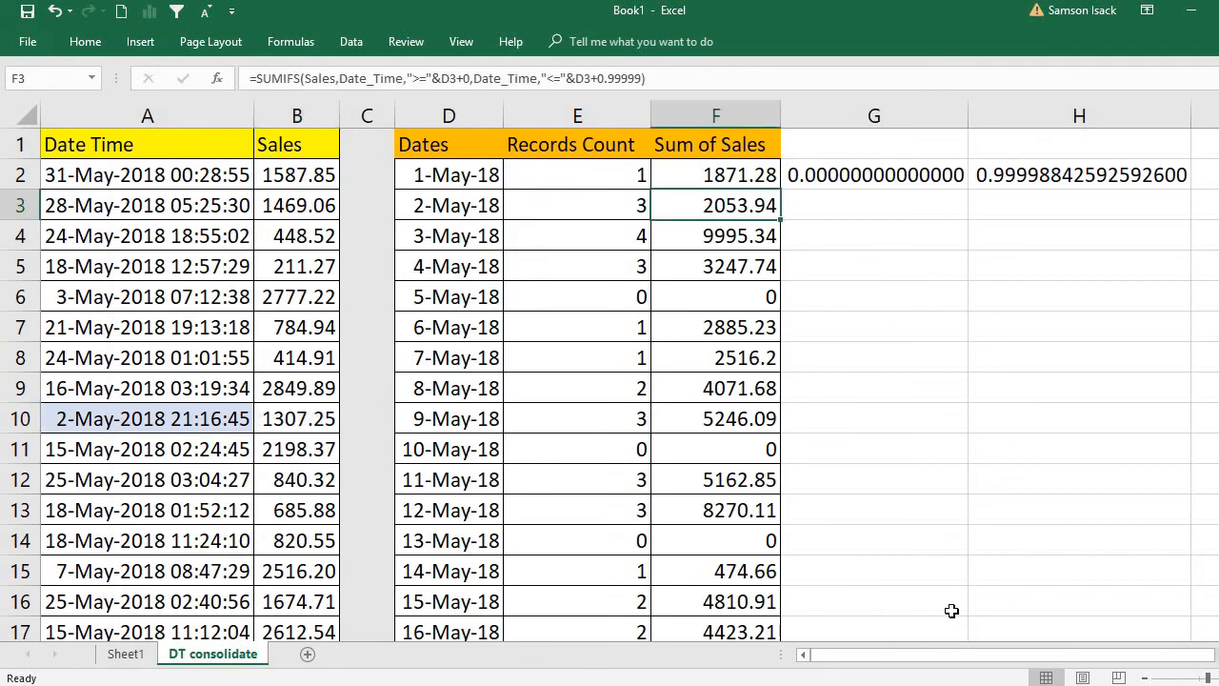
click(183, 144)
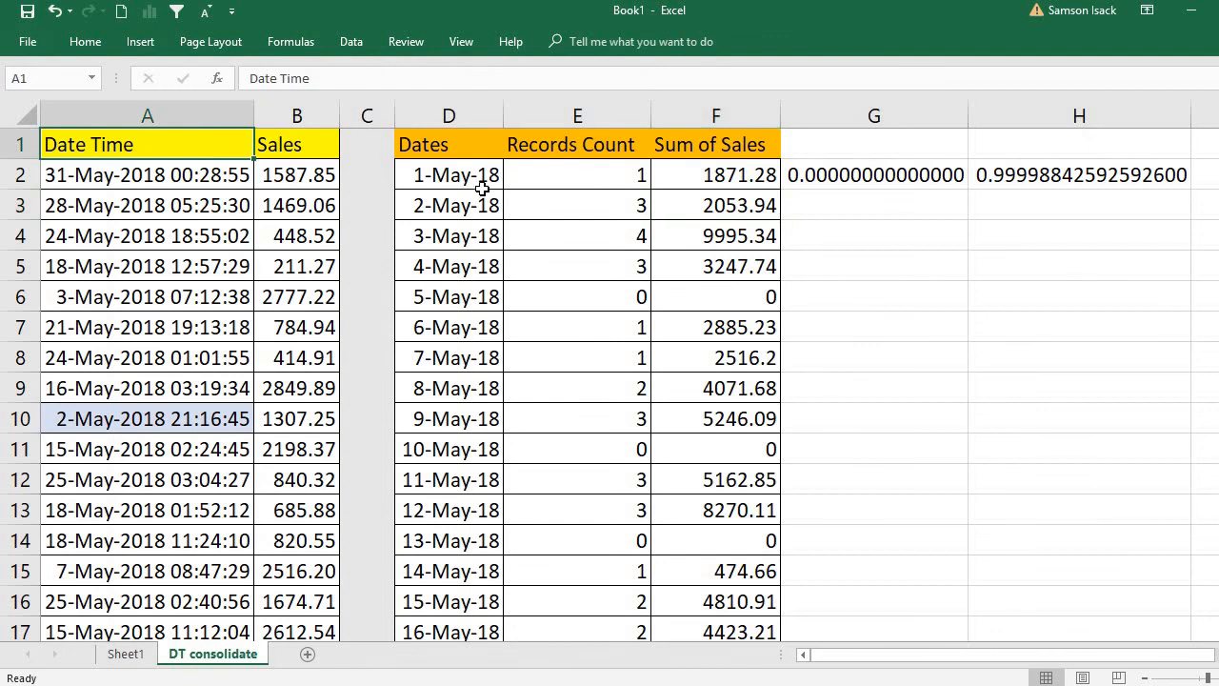
click(486, 182)
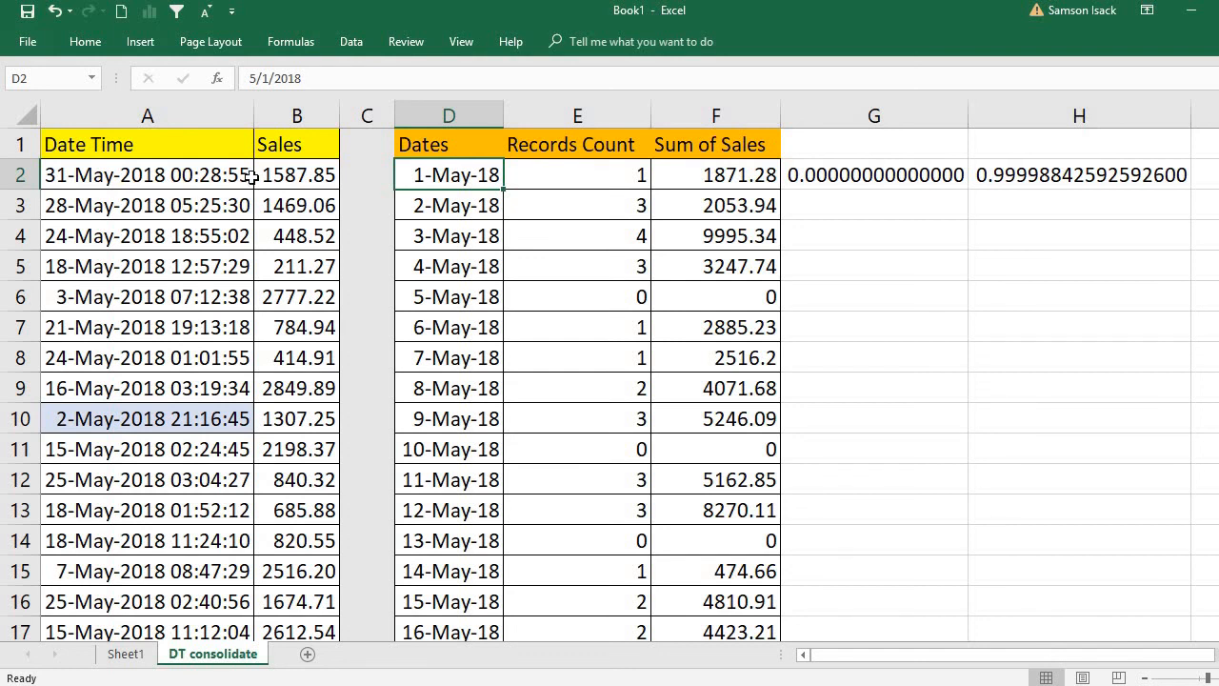
click(96, 134)
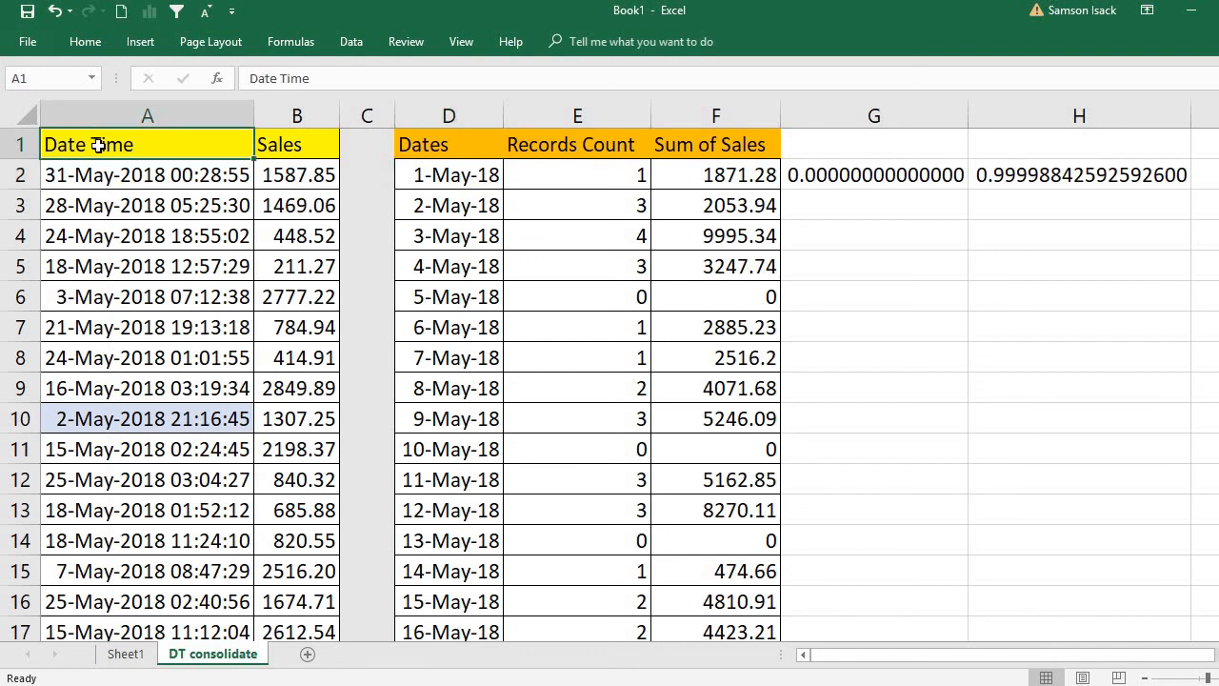